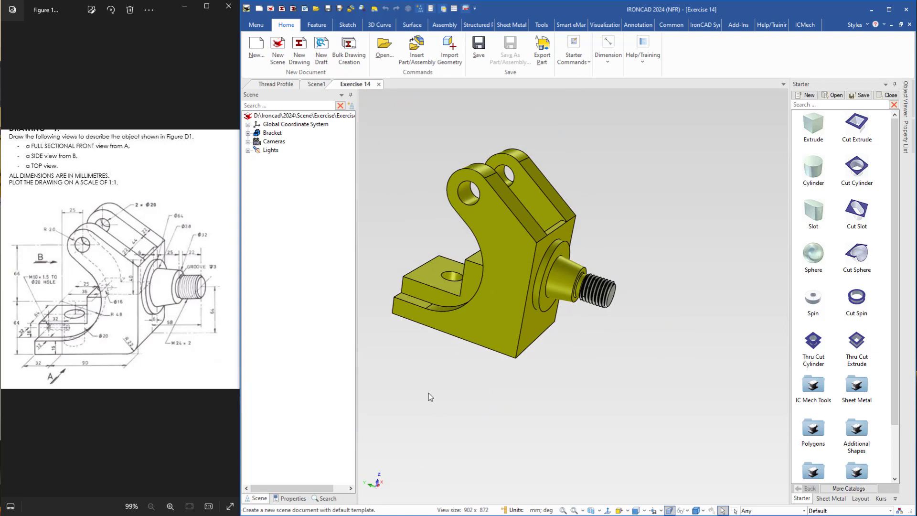
Inspect the finished bracket model and its enlarged reference drawing, and close the Exercise 14 scene
middle_drag(430, 395, 495, 424)
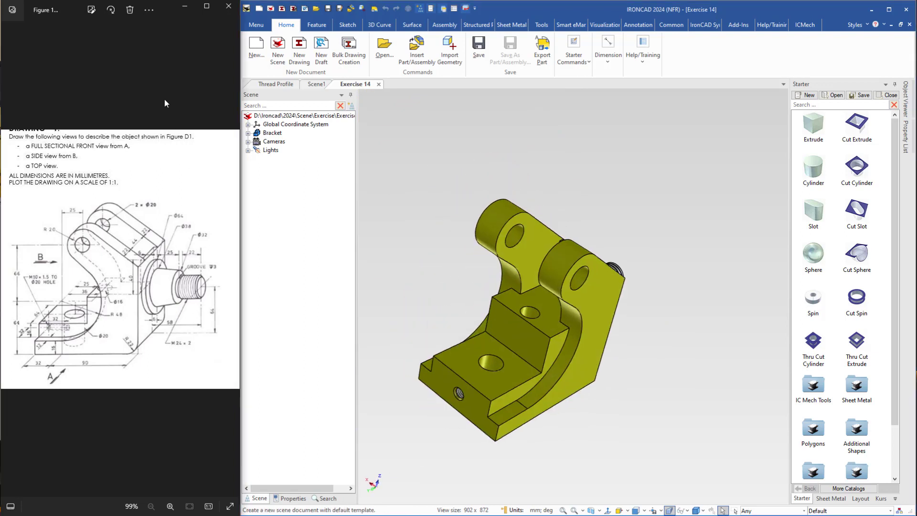
drag(241, 130, 707, 136)
scroll(369, 263, up, 2)
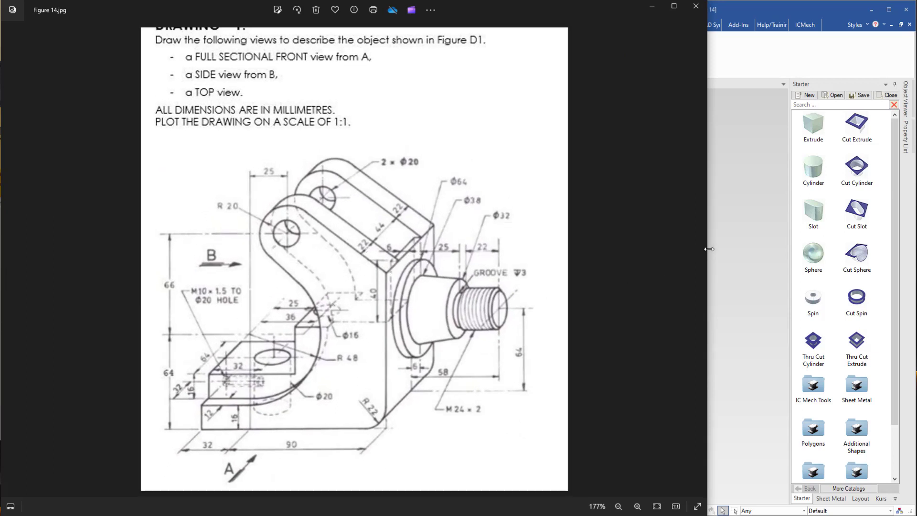
drag(709, 249, 241, 240)
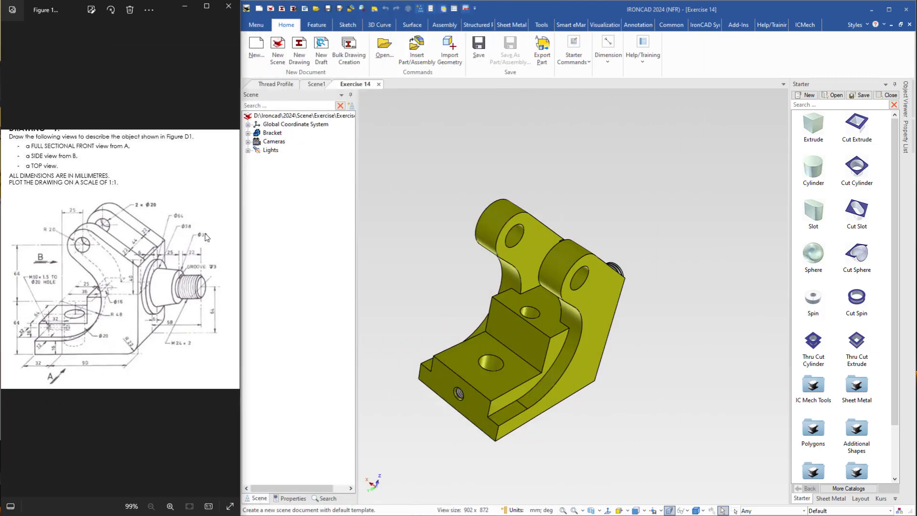
click(379, 86)
click(605, 282)
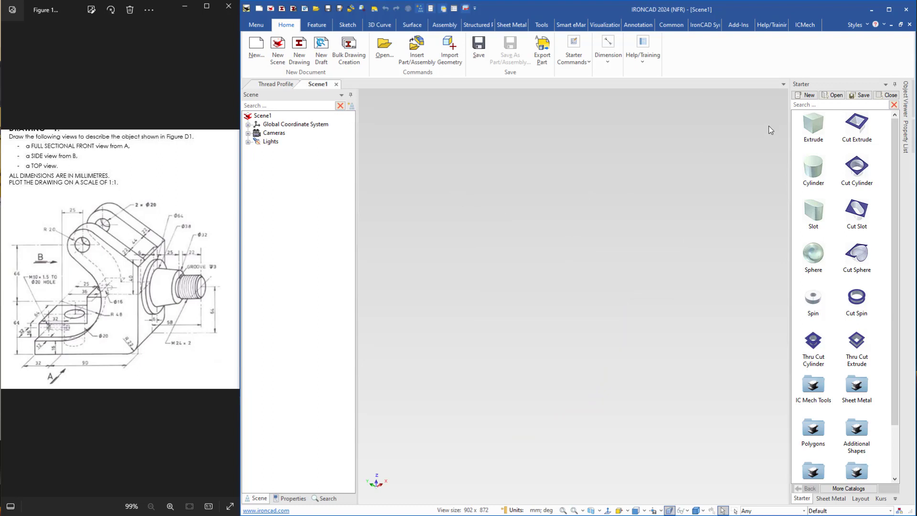
Place an Extrude block in the empty scene and open its cross-section sketch for editing in a face-on view
drag(813, 125, 566, 317)
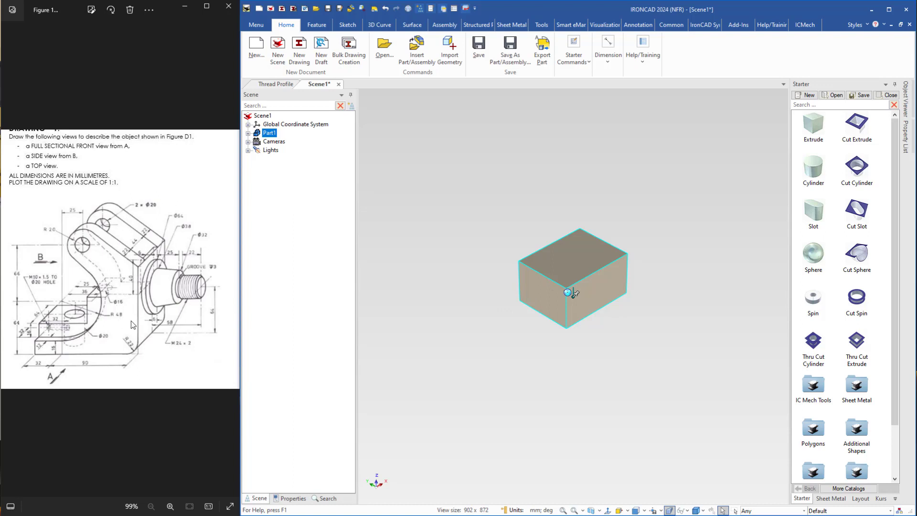
scroll(567, 295, up, 2)
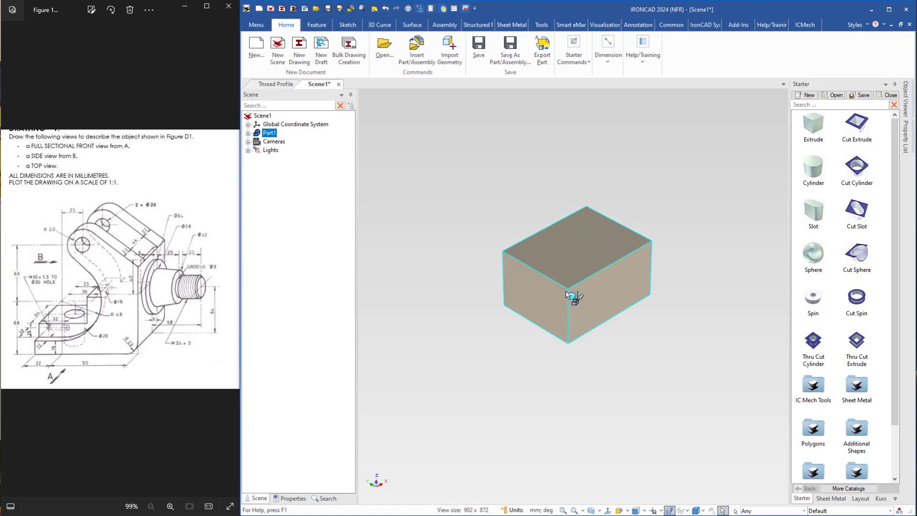
click(566, 248)
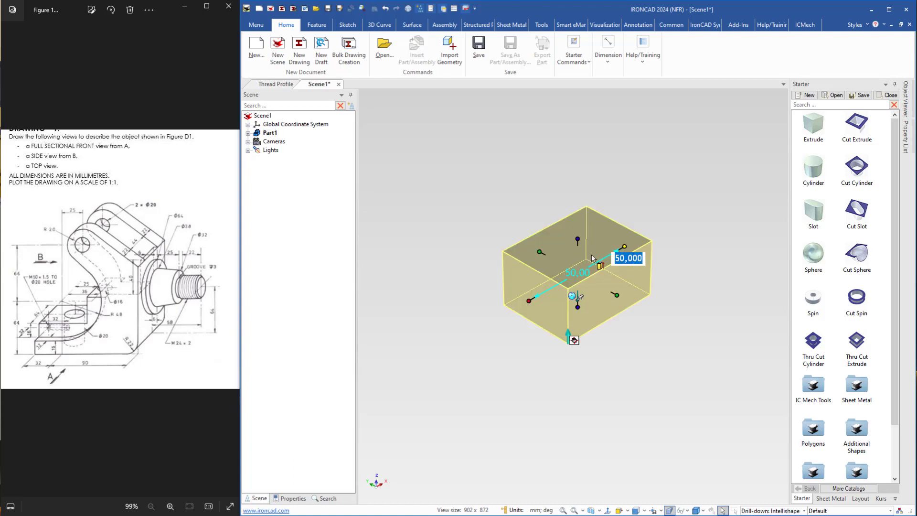
double_click(592, 254)
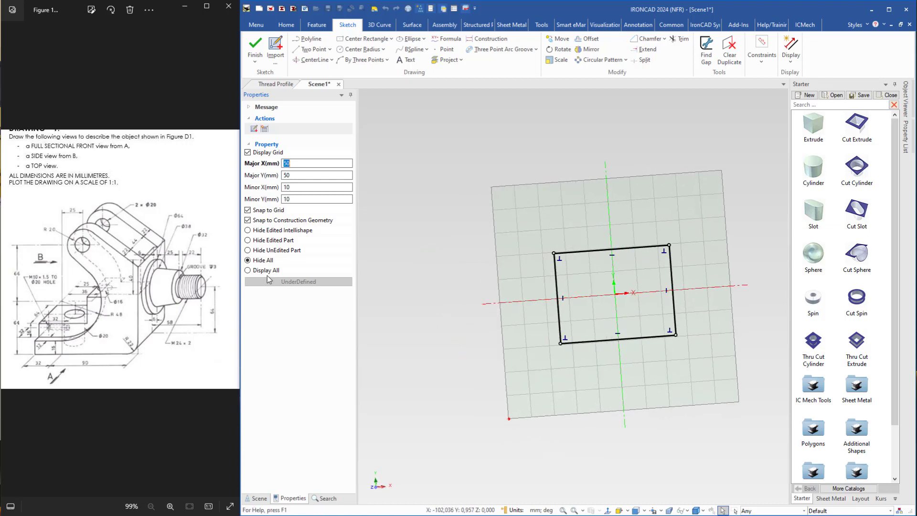
scroll(619, 308, up, 3)
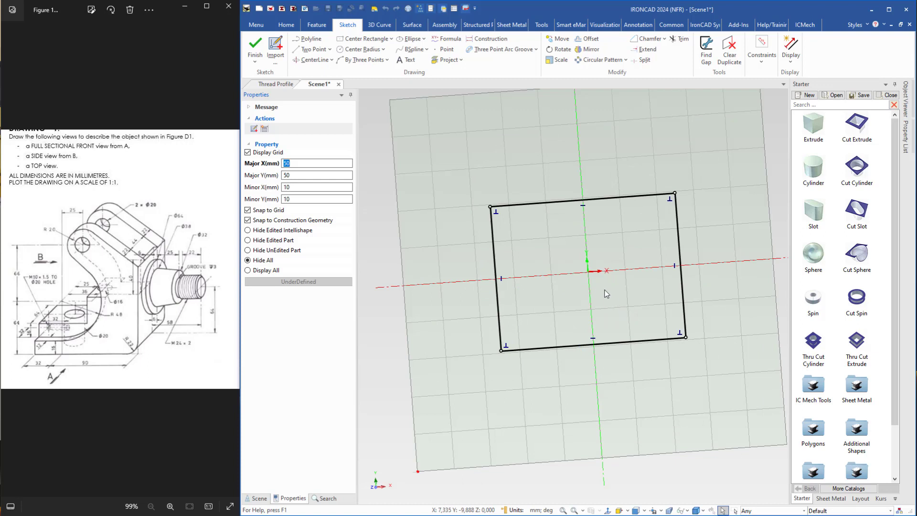
key(F7)
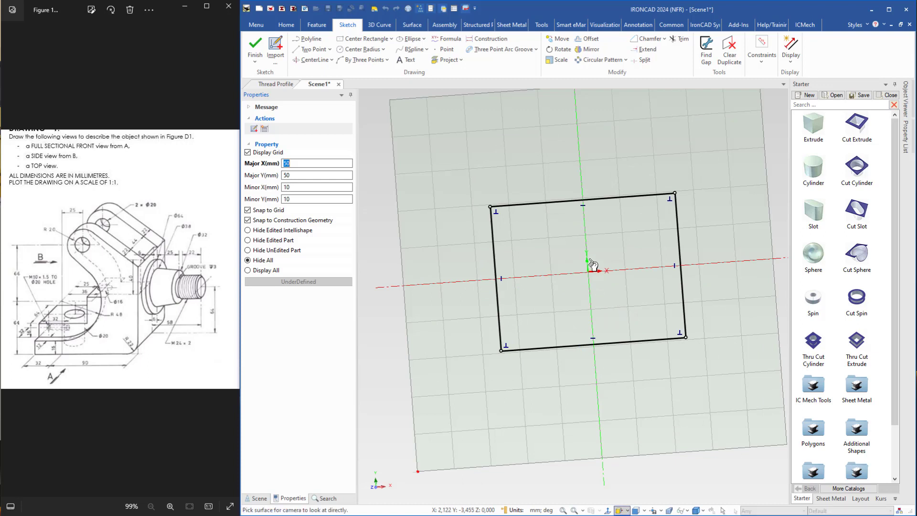
click(592, 265)
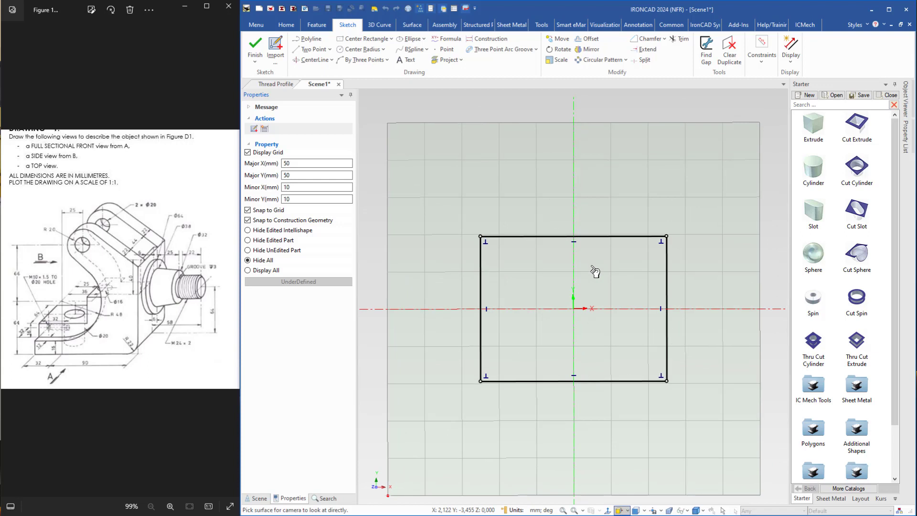
Set the rectangle's left side to 16 mm, following the base thickness in the reference drawing
click(92, 363)
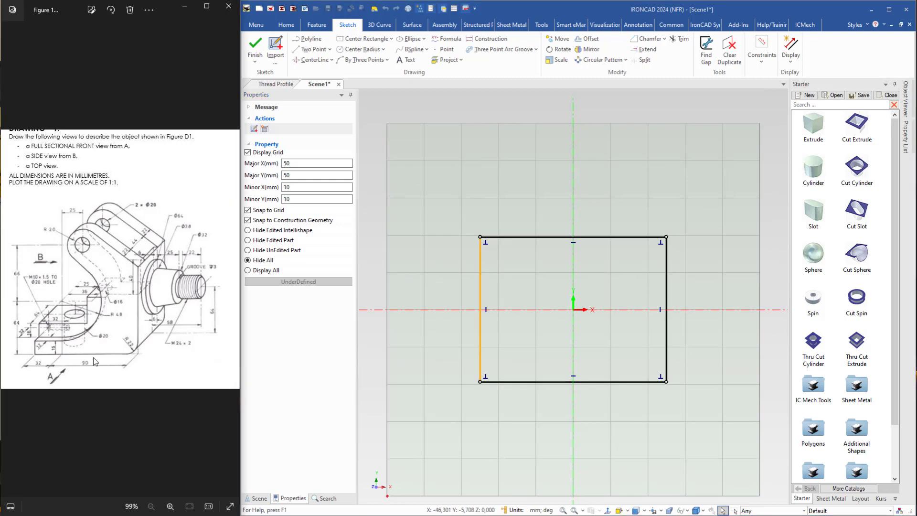
scroll(73, 364, up, 4)
scroll(69, 382, up, 1)
drag(70, 382, 145, 326)
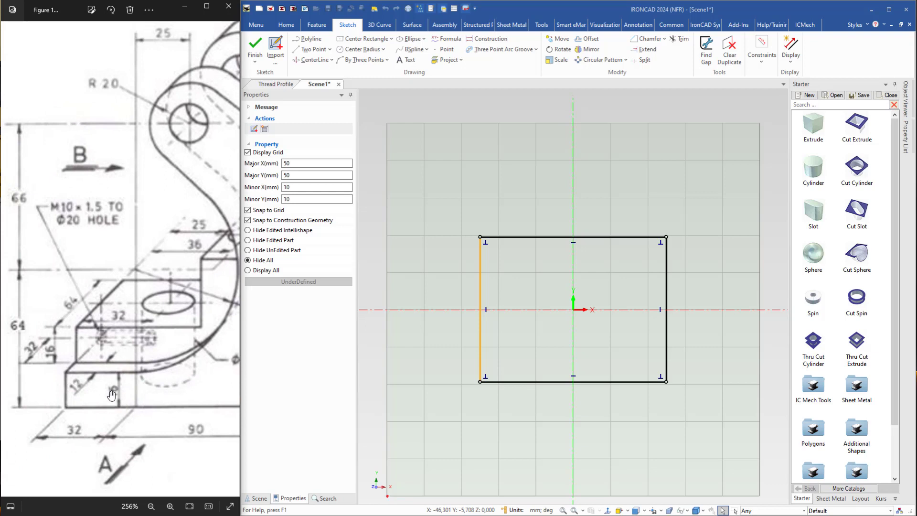
click(481, 258)
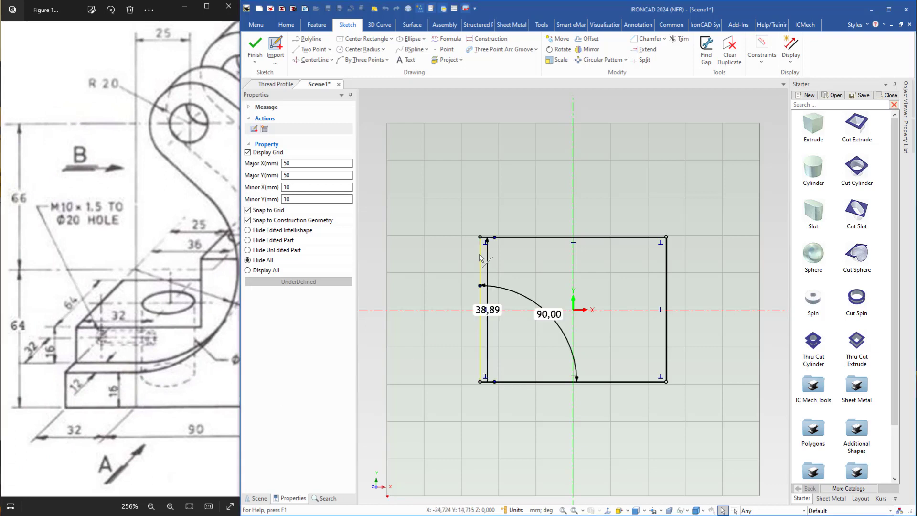
double_click(499, 311)
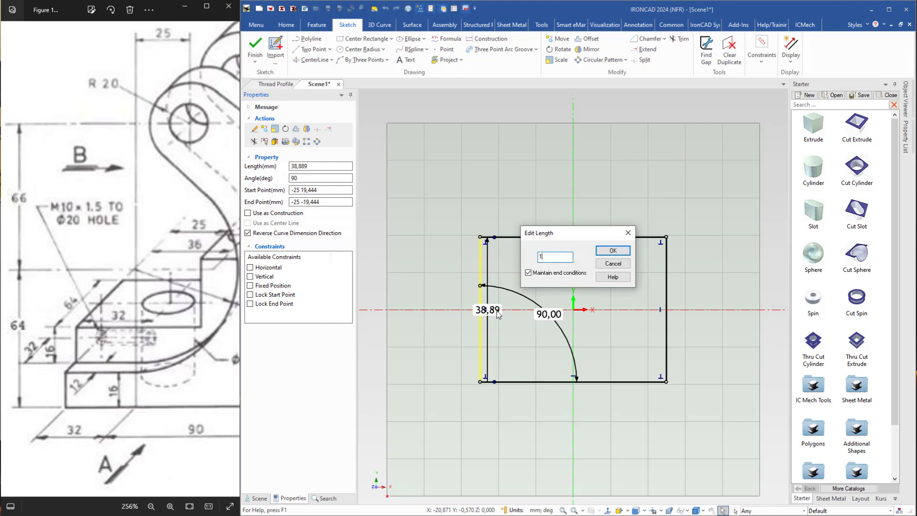
key(Return)
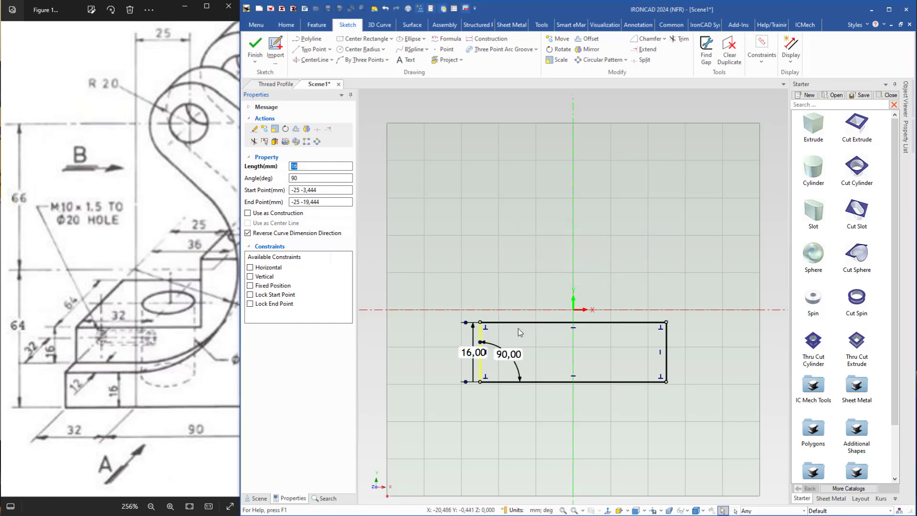
Set the length of the rectangle's upper edge to 122 mm, matching the 32 and 90 dimensions in the drawing
drag(160, 367, 87, 366)
scroll(38, 441, down, 3)
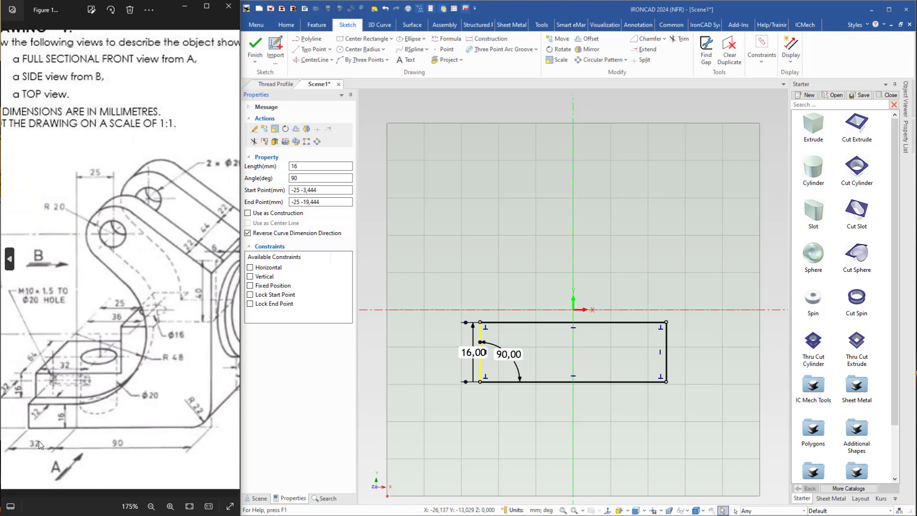
click(645, 323)
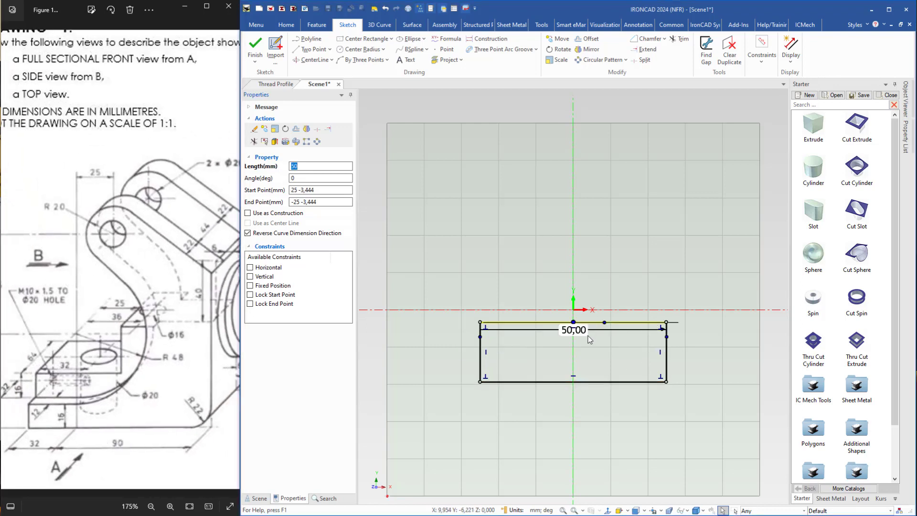
double_click(587, 329)
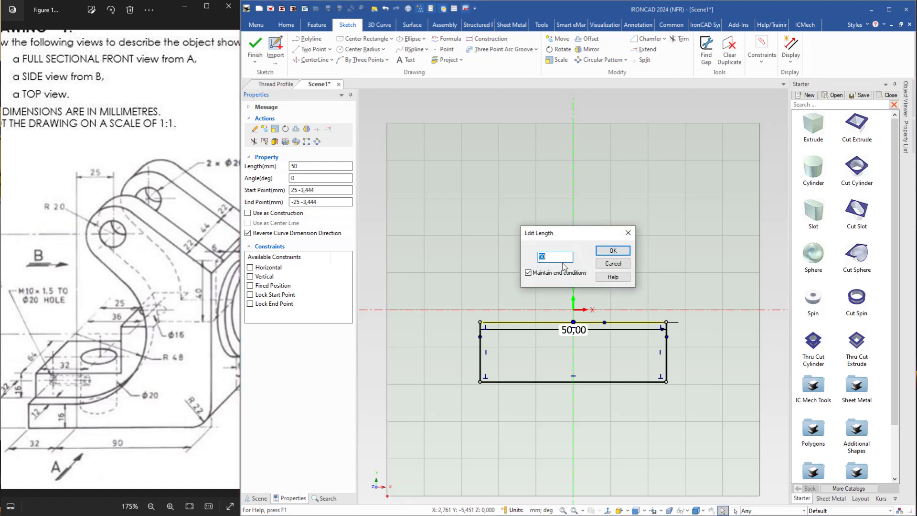
key(Return)
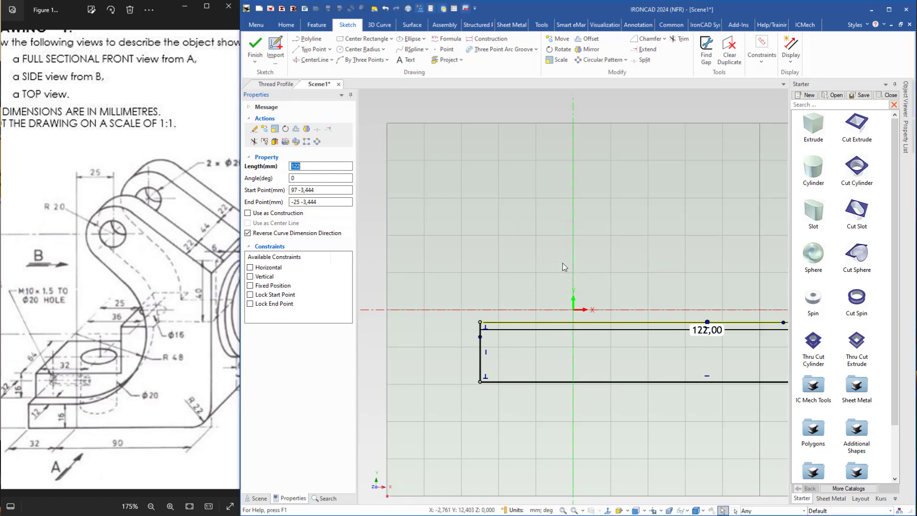
scroll(582, 301, down, 1)
middle_drag(688, 342, 571, 311)
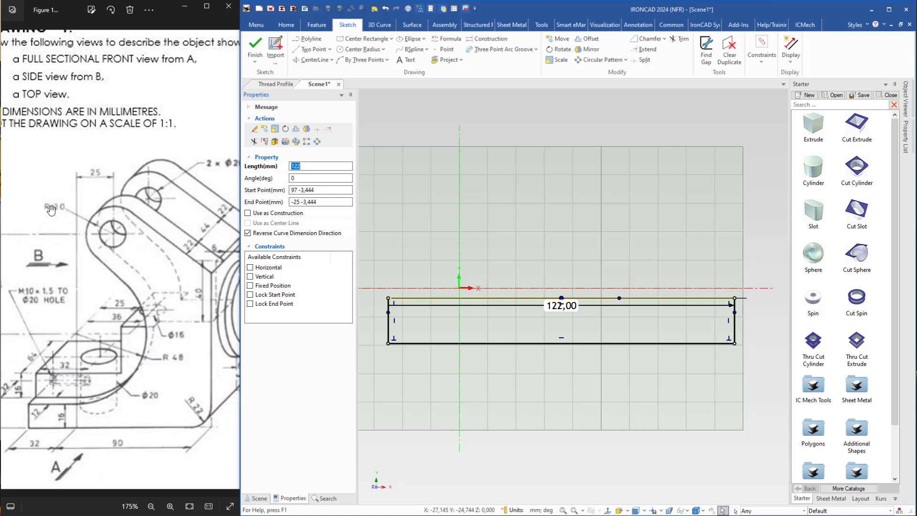
Sketch a centre-radius circle with a 48 mm radius above the rectangle
click(533, 227)
right_click(531, 222)
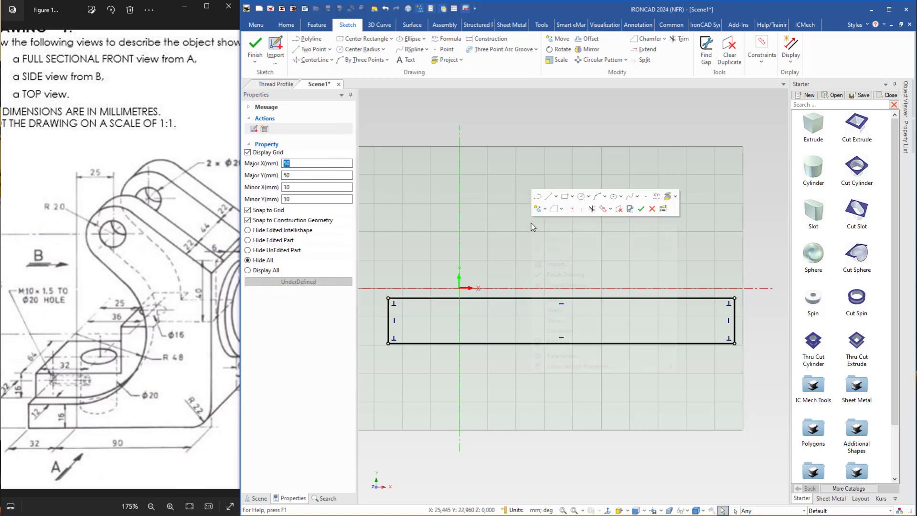
click(588, 197)
click(599, 229)
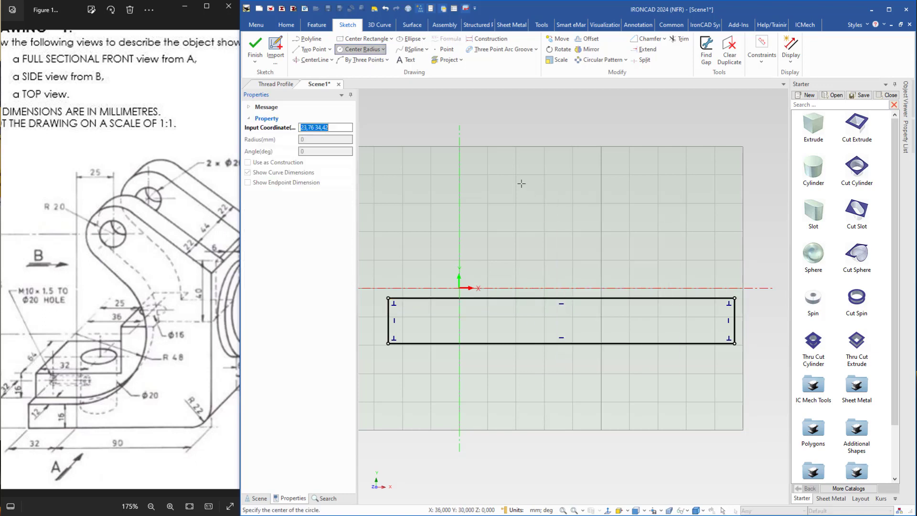
click(487, 138)
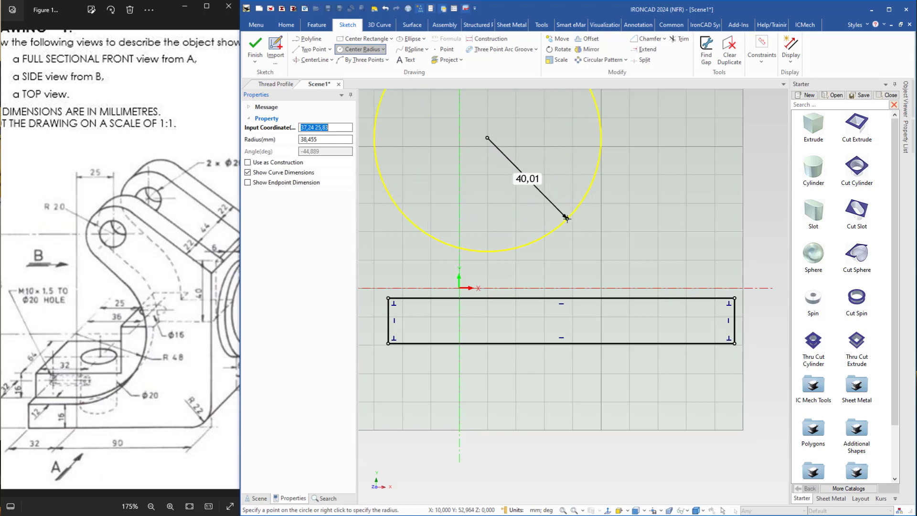
right_click(572, 220)
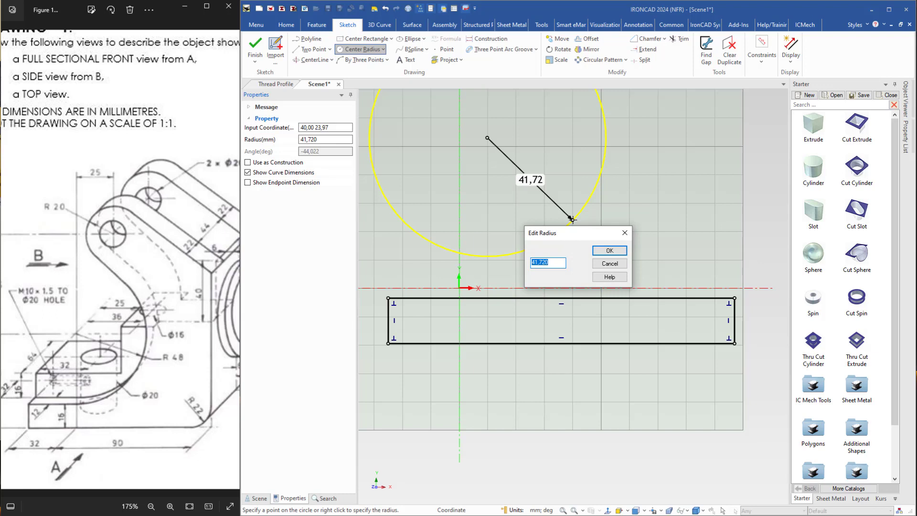
text(48)
key(Return)
Sketch a second circle with a 20 mm radius above and to the right of the large circle
scroll(577, 190, down, 5)
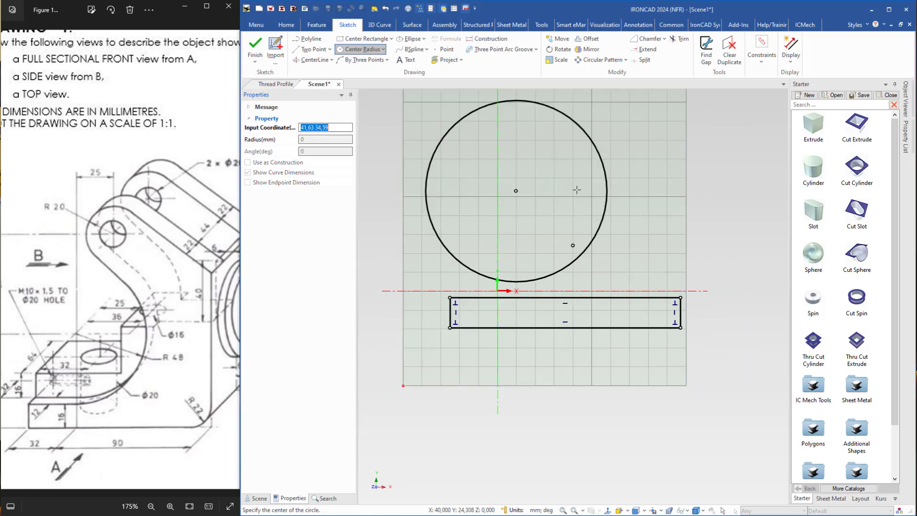
shift+middle_drag(571, 260, 561, 334)
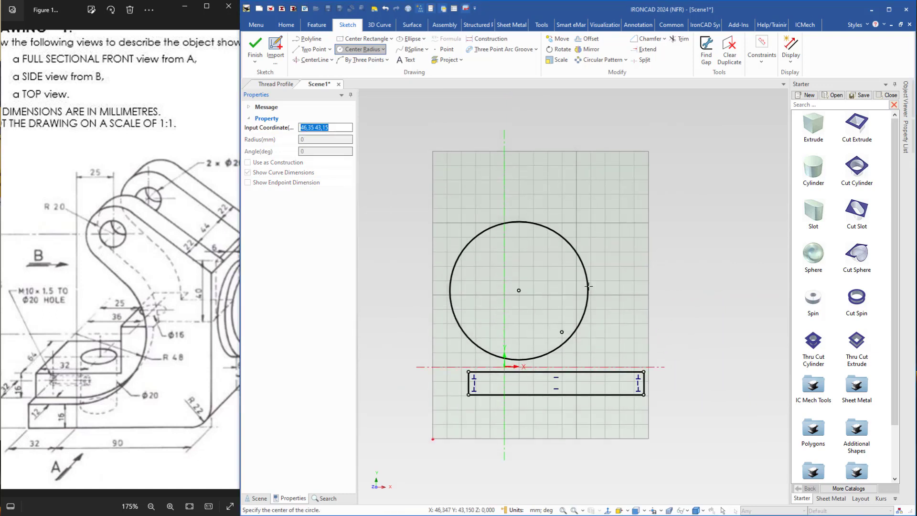
click(561, 179)
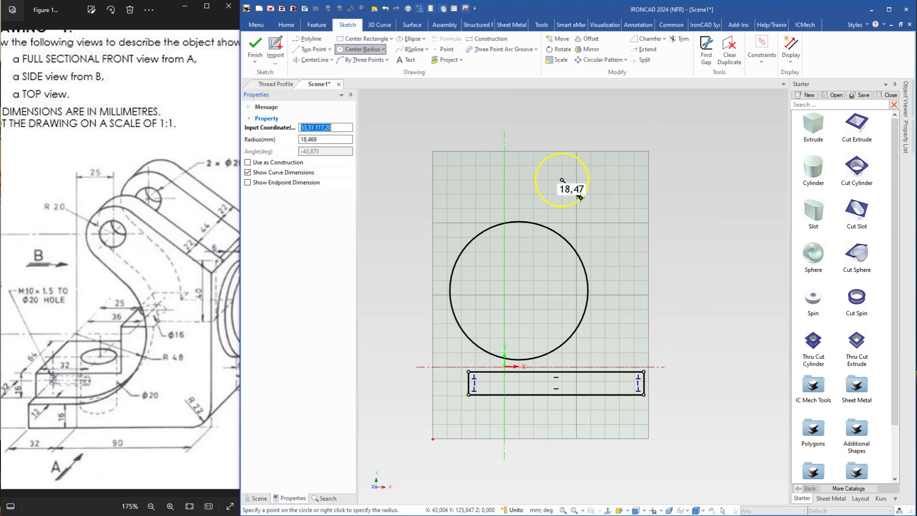
right_click(579, 197)
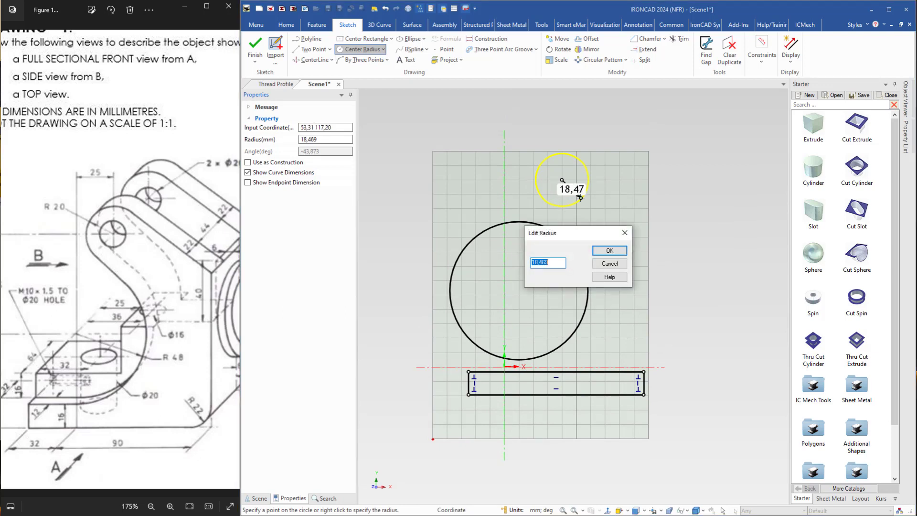
key(Return)
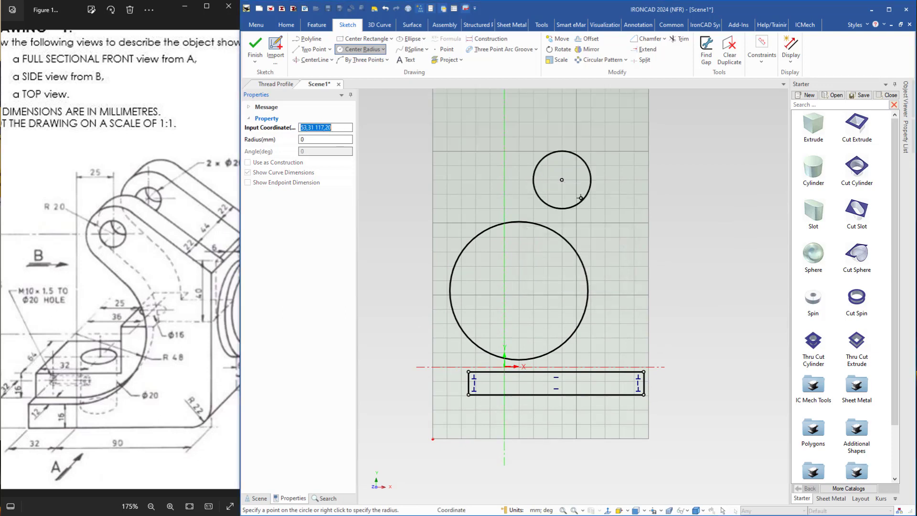
key(Escape)
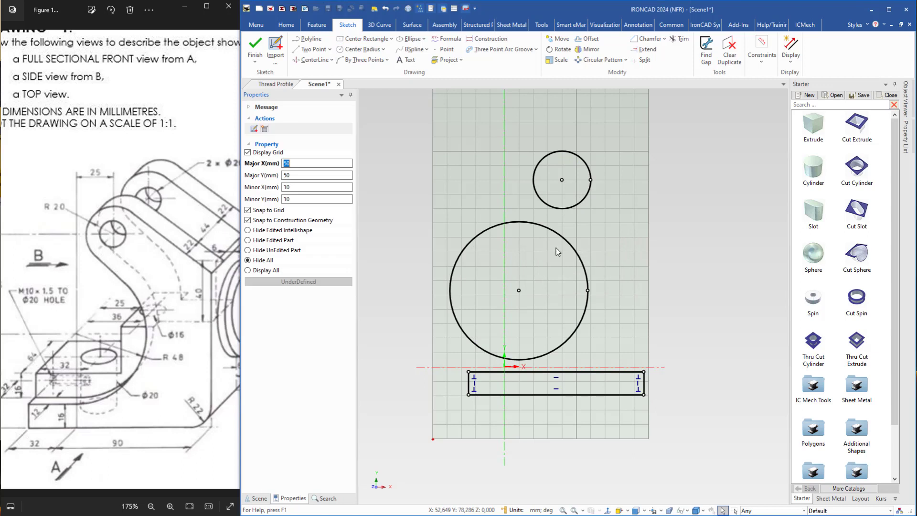
Dimension the vertical distance from the large circle's centre to the rectangle's lower left corner and set it to 64 mm
right_click(537, 266)
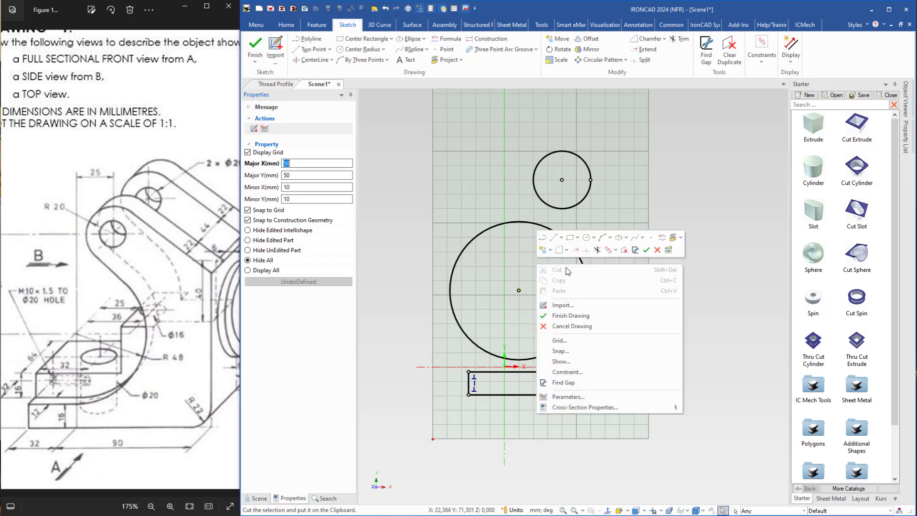
click(608, 250)
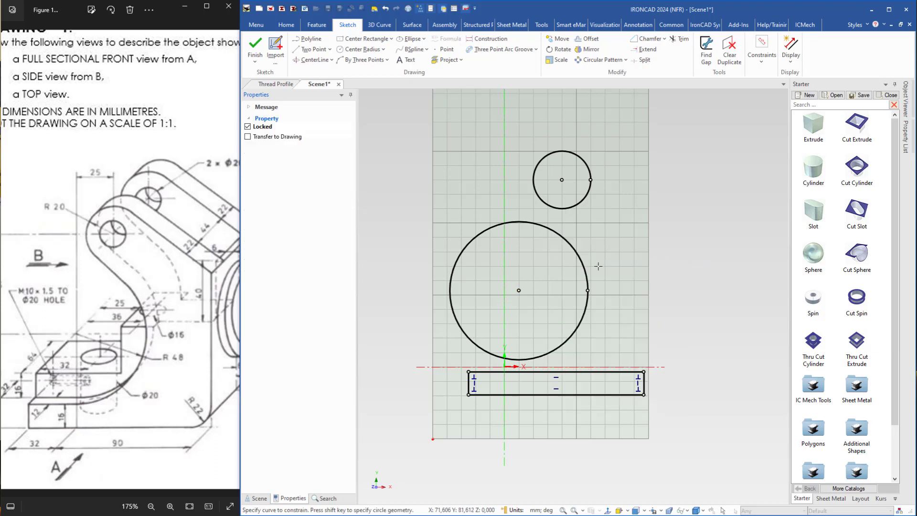
click(460, 327)
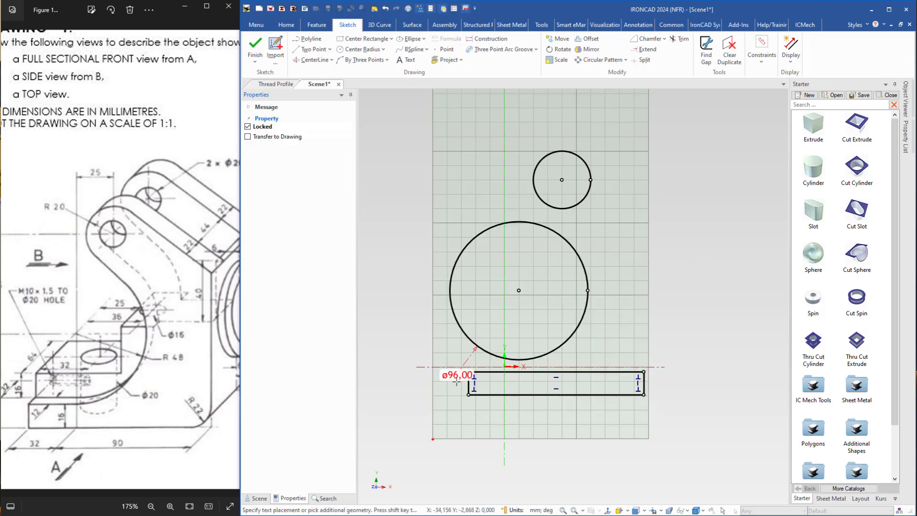
scroll(466, 377, up, 2)
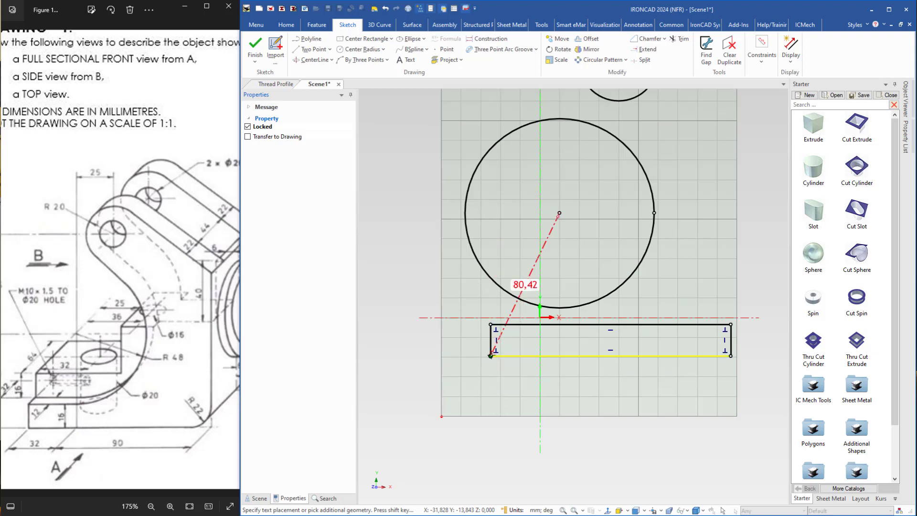
click(491, 356)
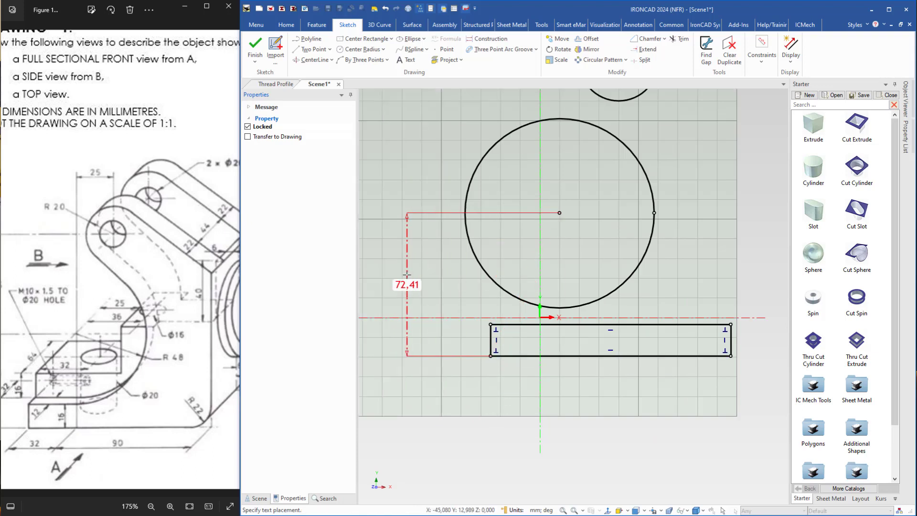
click(406, 275)
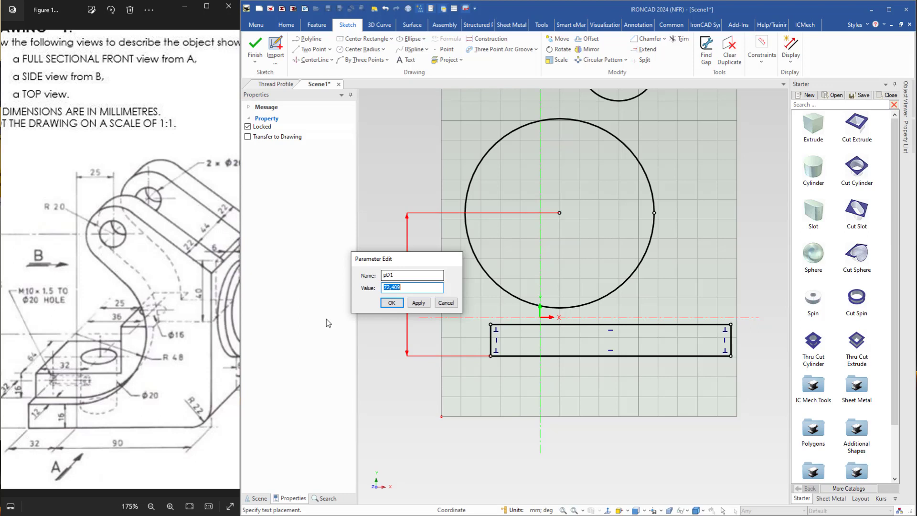
drag(122, 323, 154, 323)
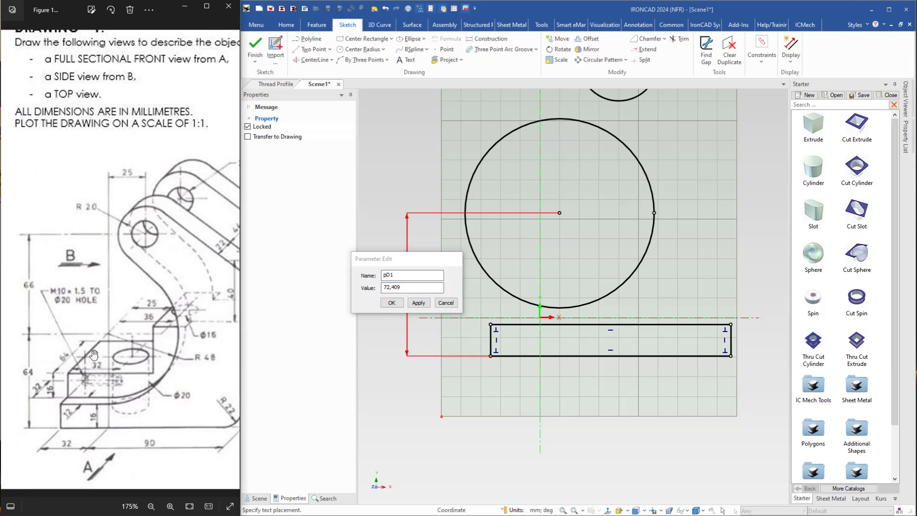
drag(405, 287, 379, 291)
text(64)
key(Return)
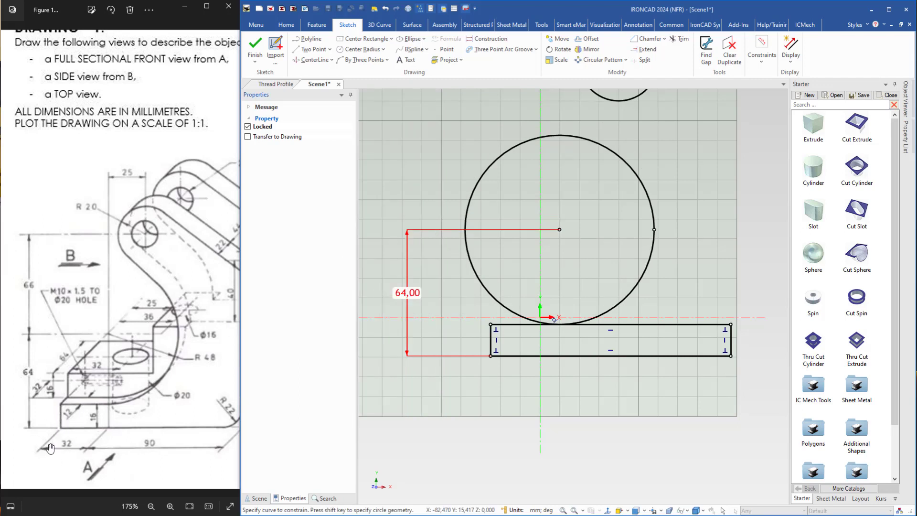
Constrain the horizontal distance from the rectangle's left edge to the large circle's centre at 32 mm
click(479, 279)
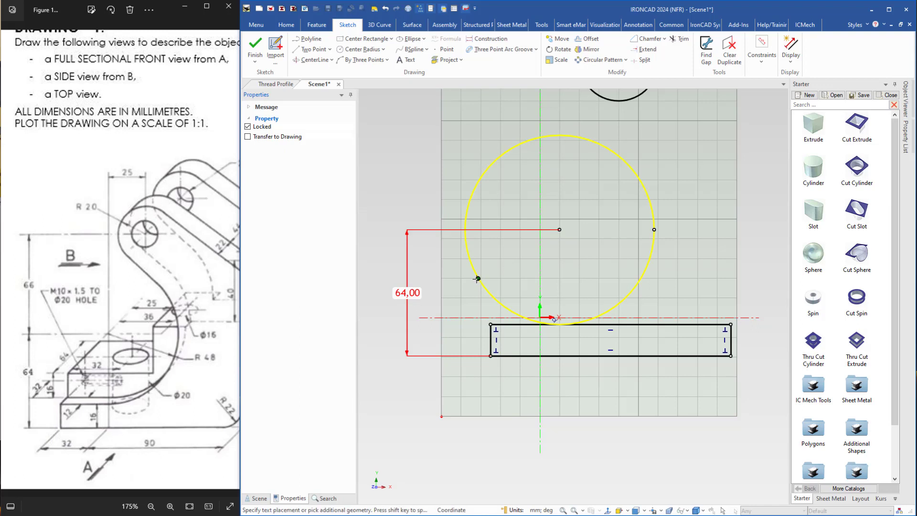
click(491, 337)
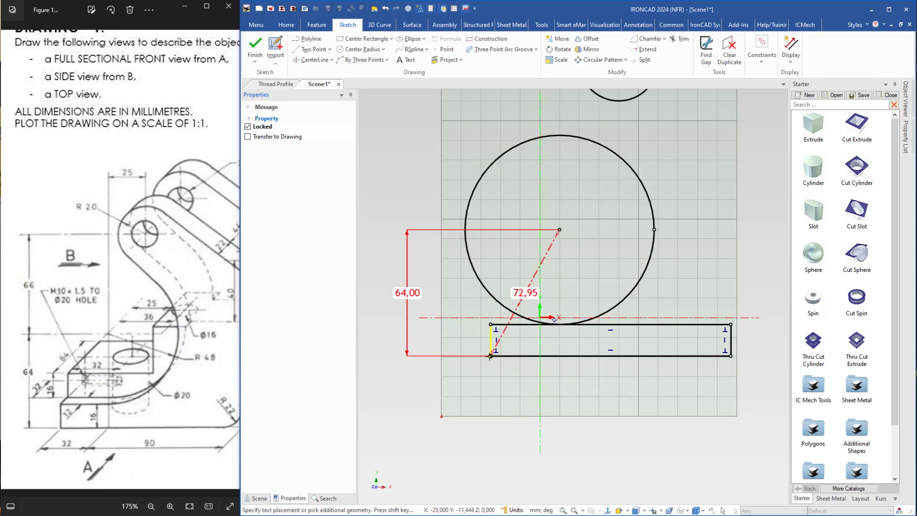
click(533, 376)
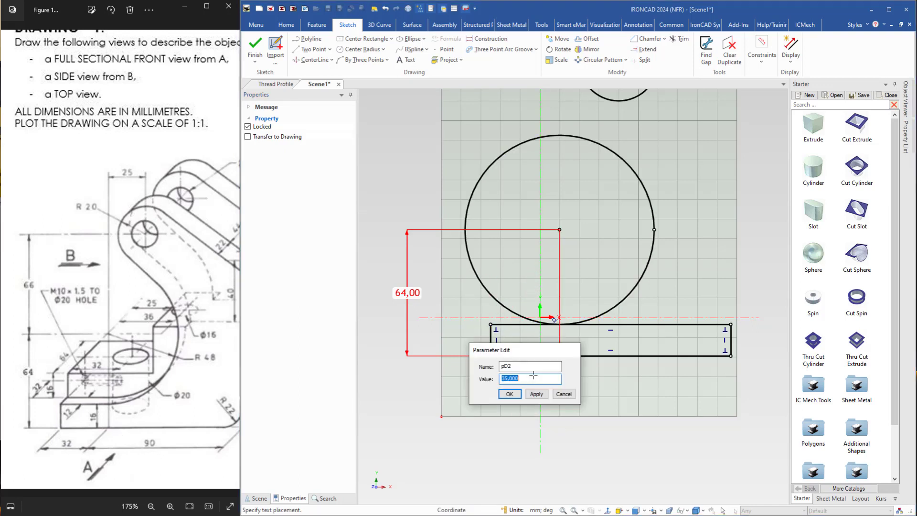
key(Return)
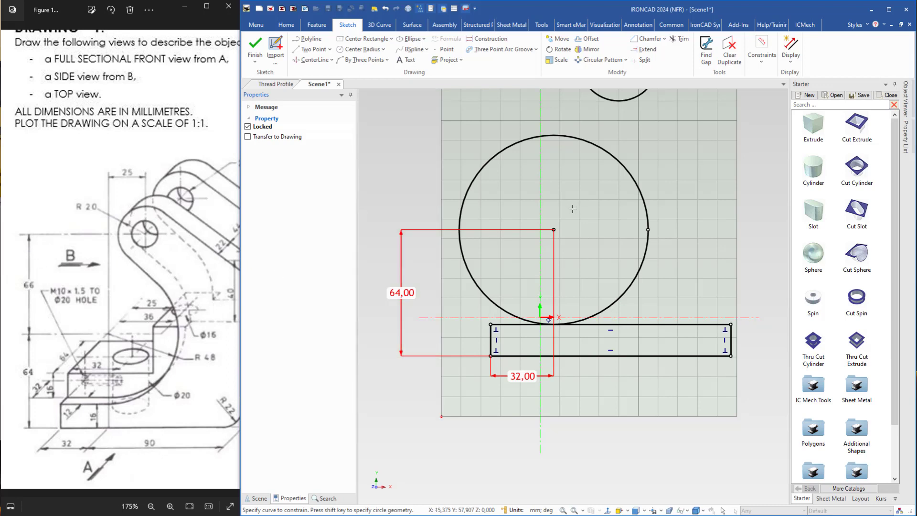
Dimension the vertical distance between the centres of the large and small circles and set it to 66 mm
middle_drag(549, 208, 538, 334)
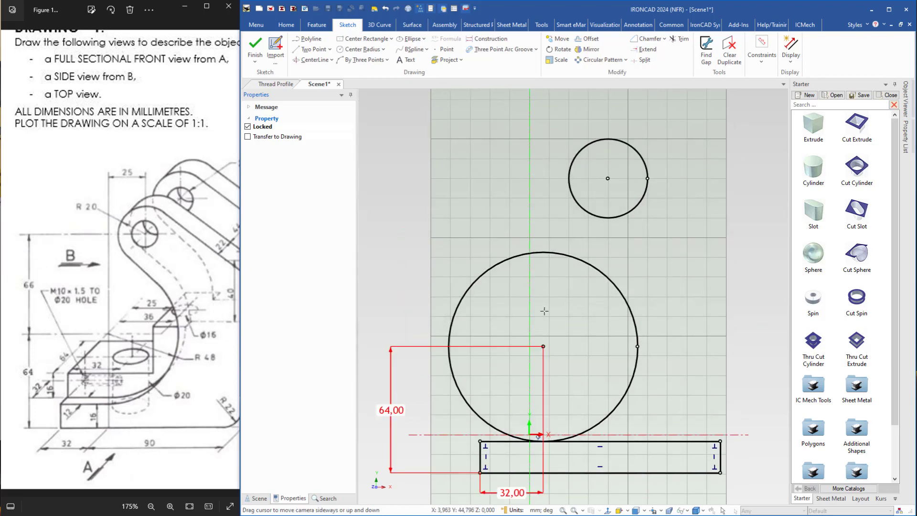
click(575, 201)
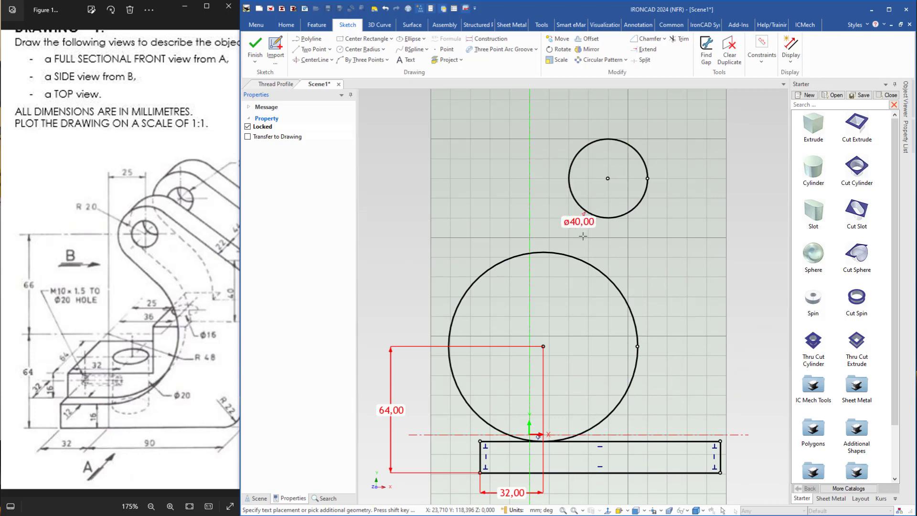
click(591, 262)
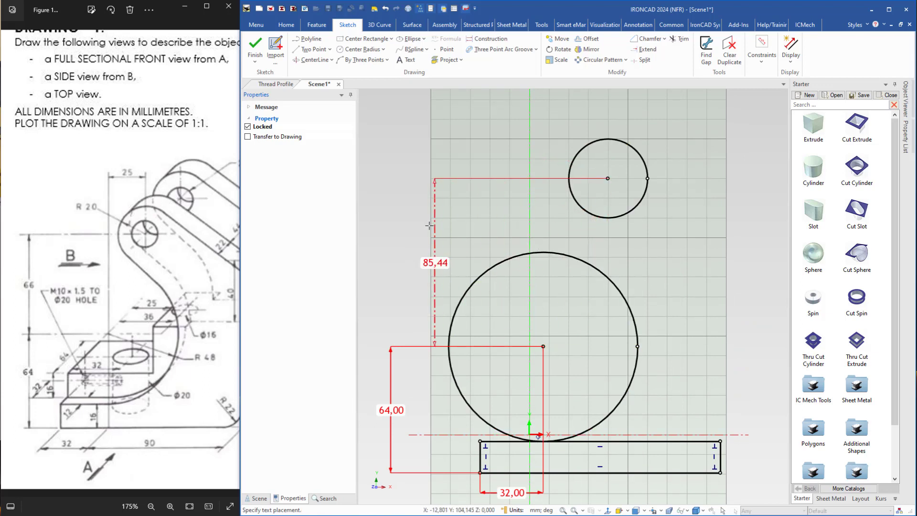
click(391, 237)
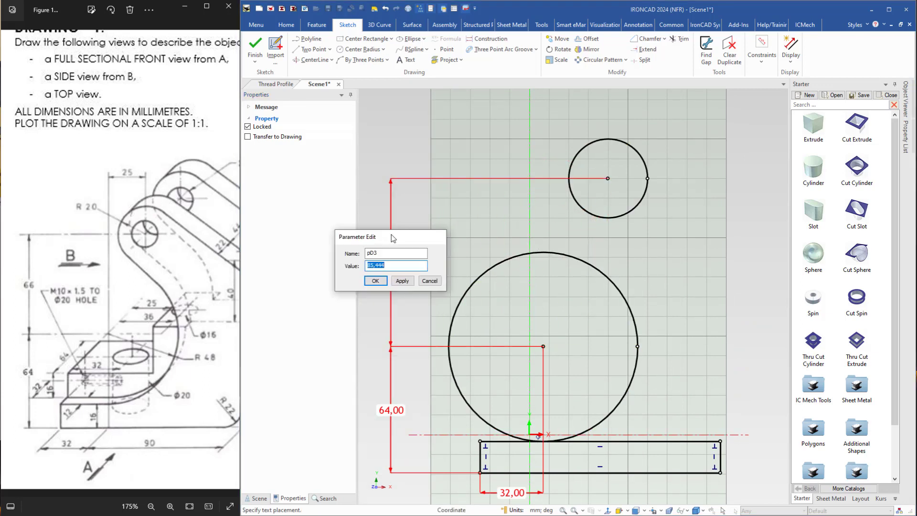
key(Return)
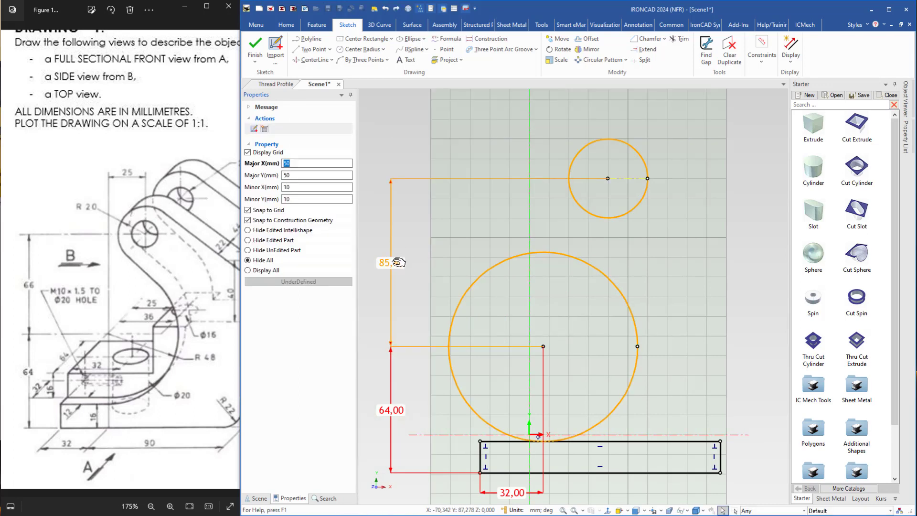
double_click(396, 263)
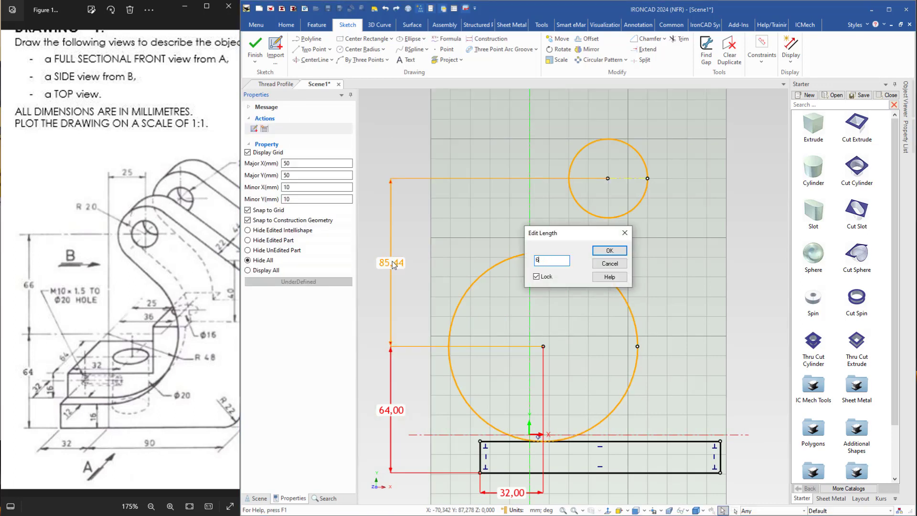
text(66)
key(Return)
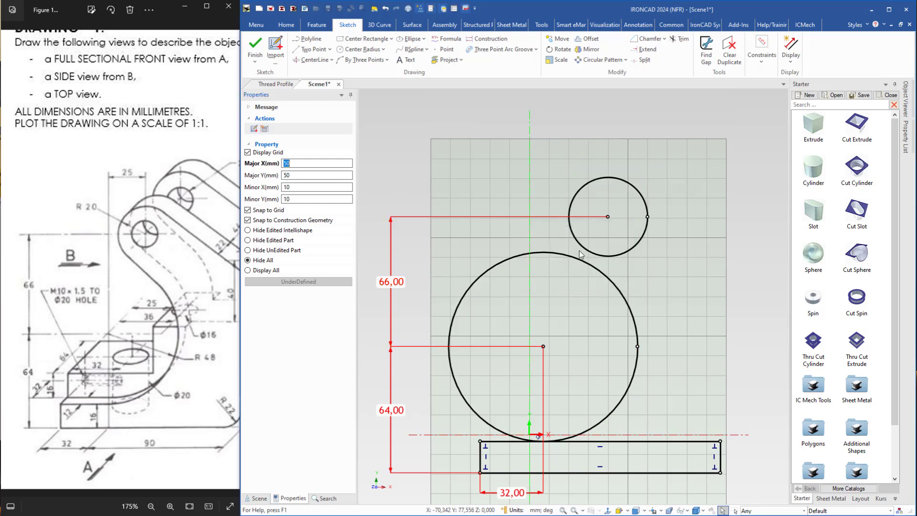
Dimension the horizontal distance between the two circle centres and set it to 25 mm
right_click(568, 178)
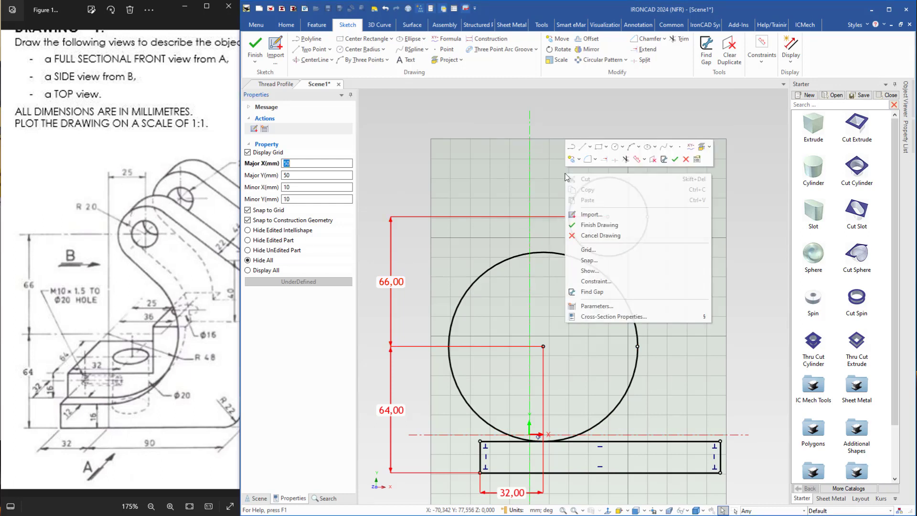
click(625, 162)
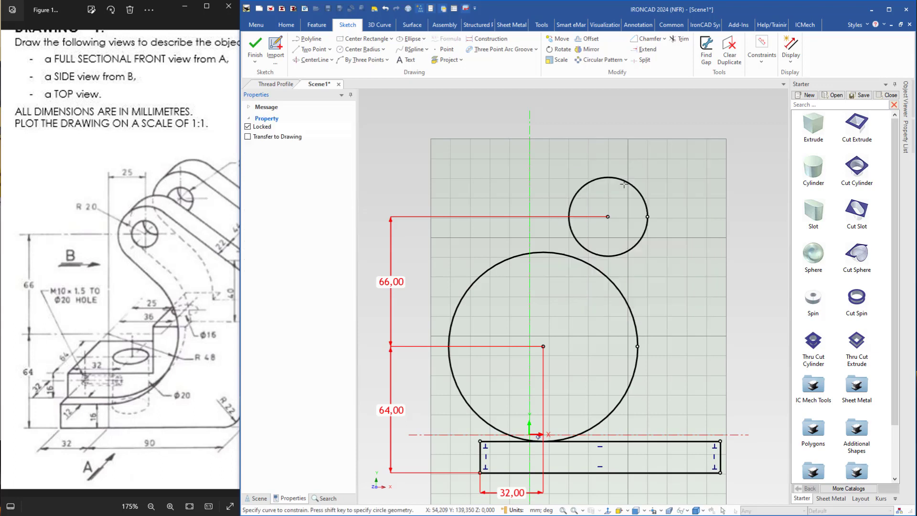
click(572, 231)
click(573, 256)
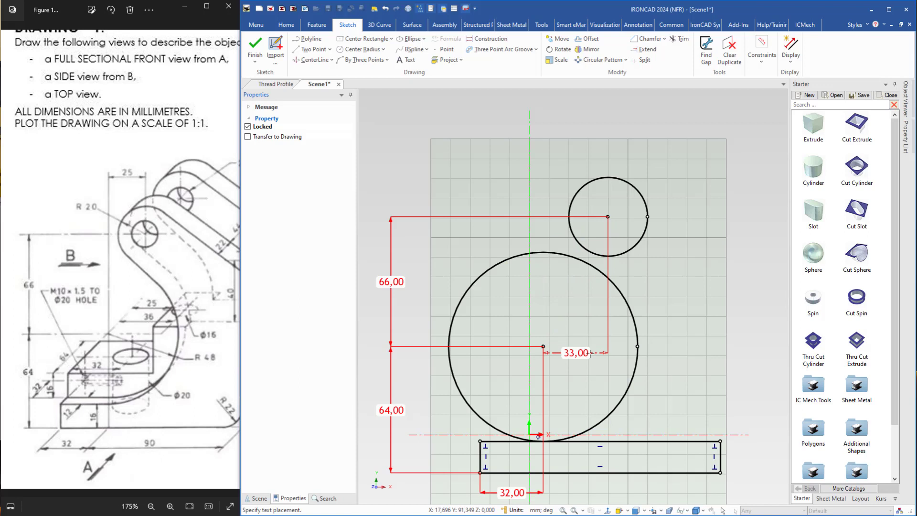
click(593, 143)
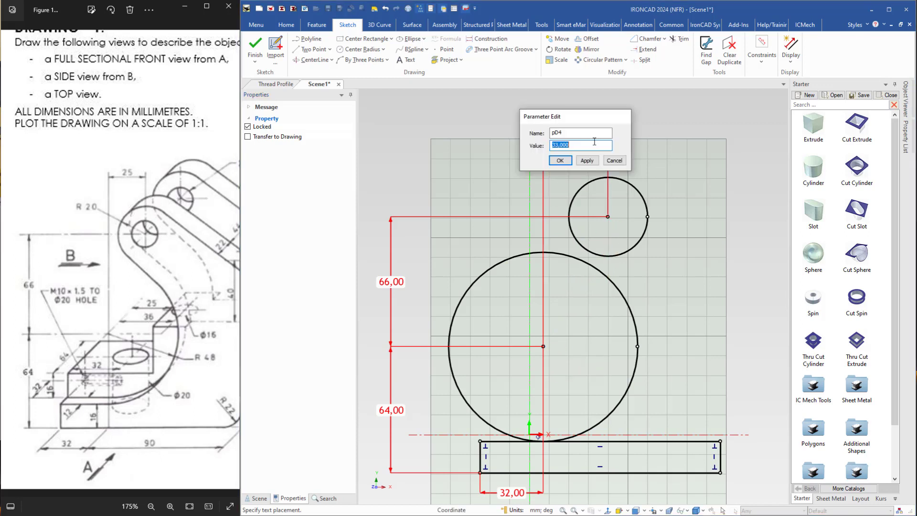
key(Return)
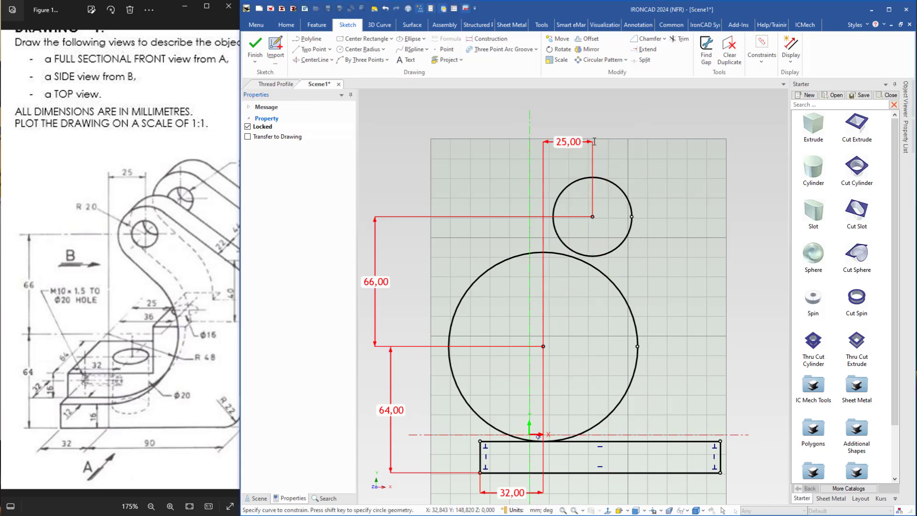
key(Escape)
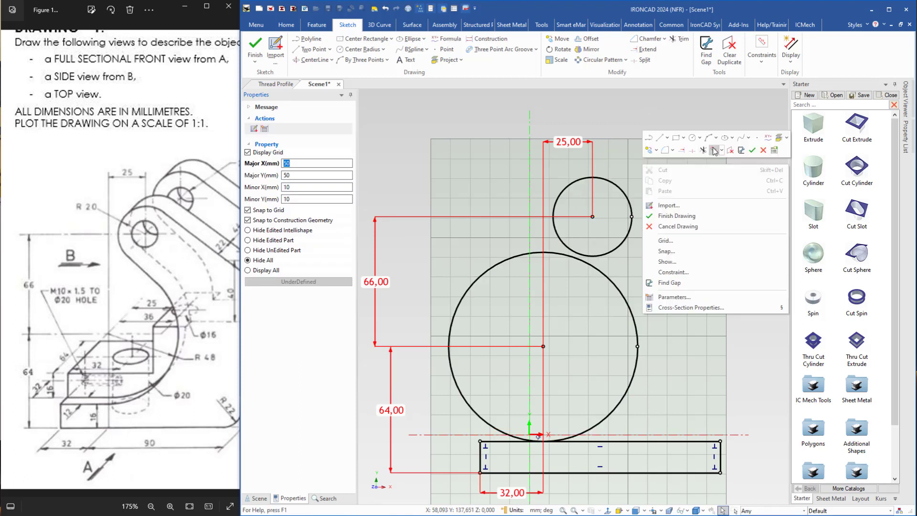
Sketch a concentric circle with a 10 mm radius inside the small circle, following the Ø20 hole in the reference drawing
click(692, 138)
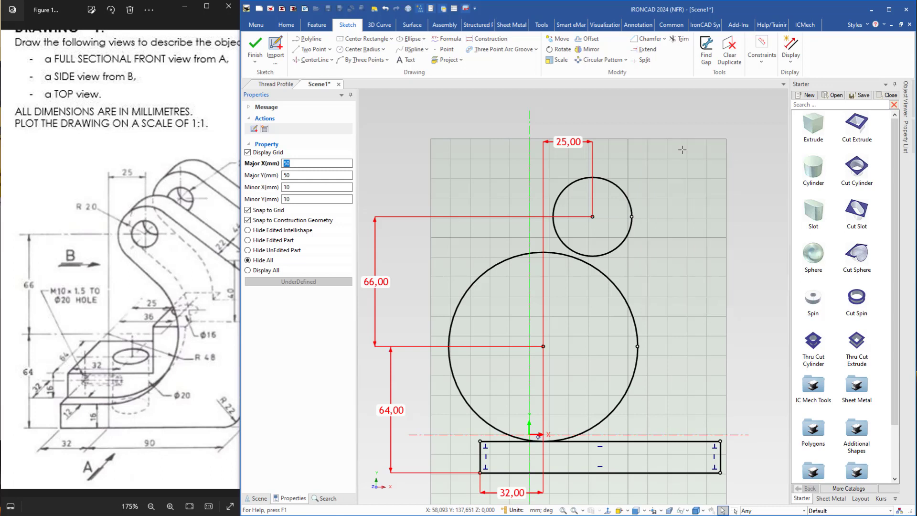
click(590, 217)
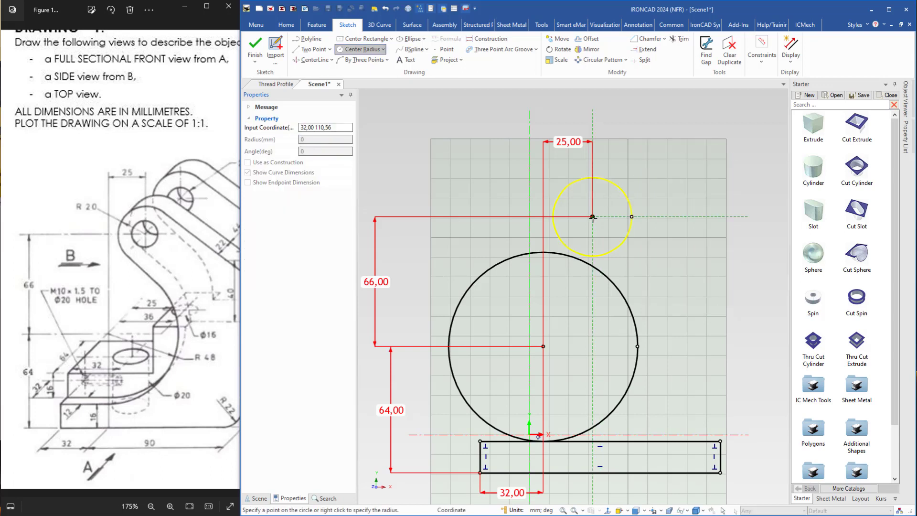
right_click(615, 220)
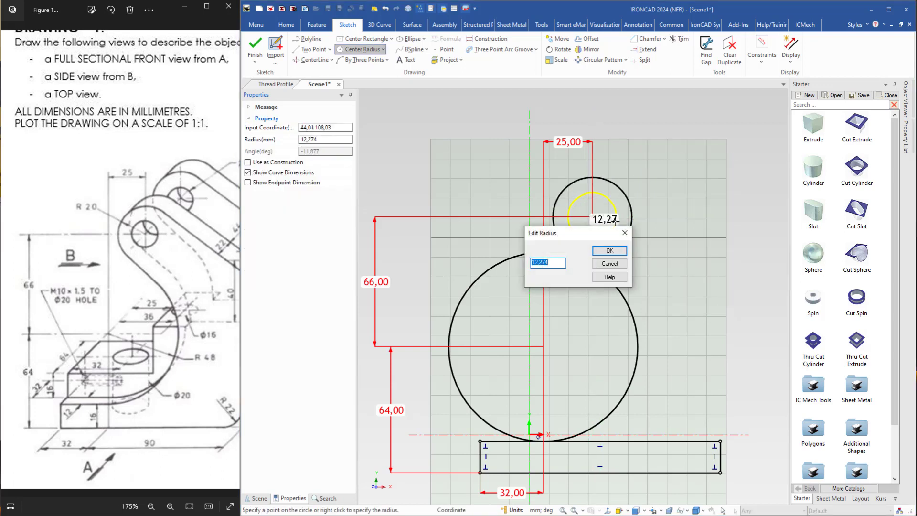
drag(237, 201, 167, 197)
click(564, 233)
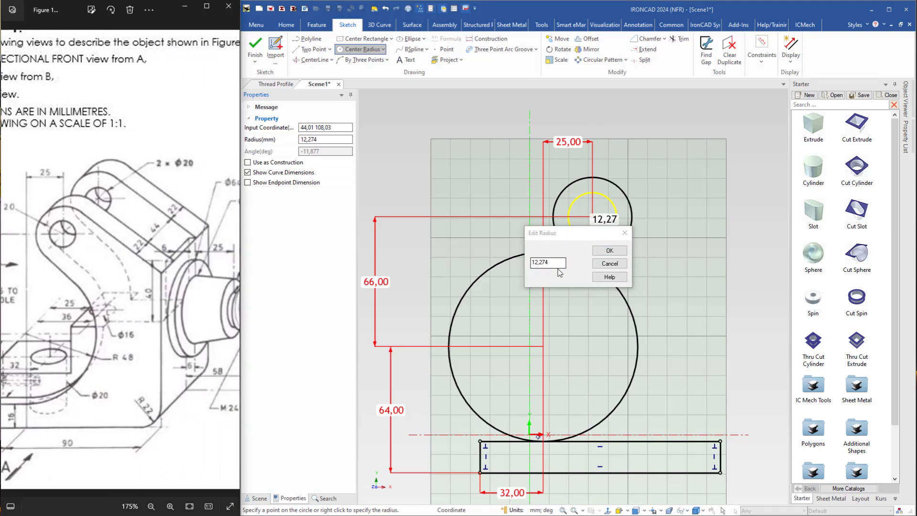
text(10)
key(Return)
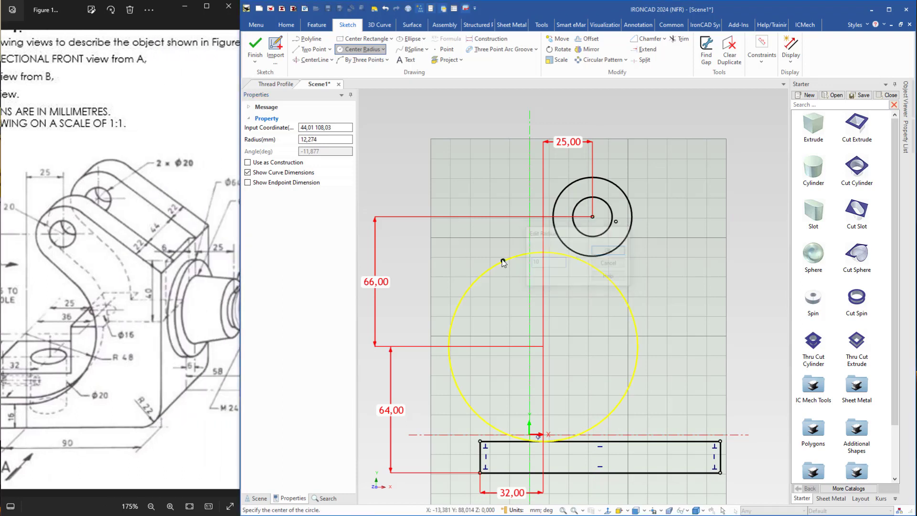
key(Escape)
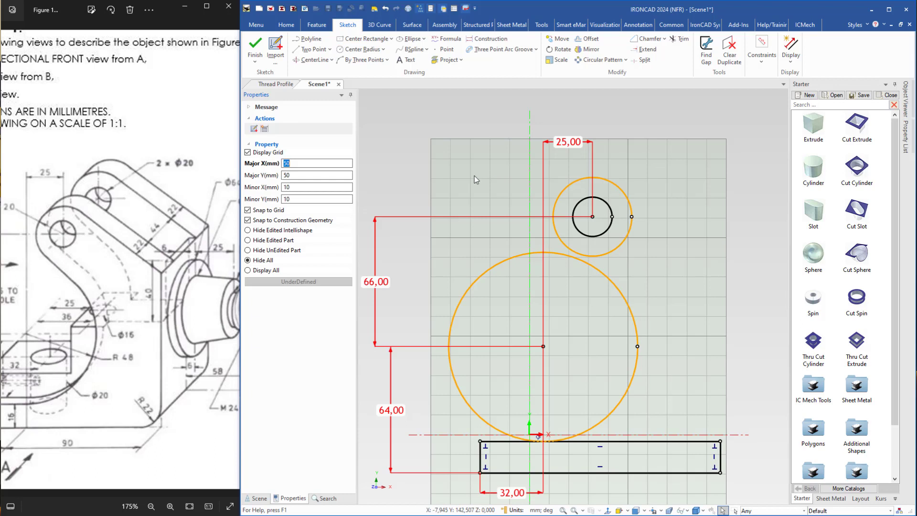
Sketch a two-point line about 62 mm long between the small and large circles, sloping down to the right
right_click(459, 170)
click(477, 143)
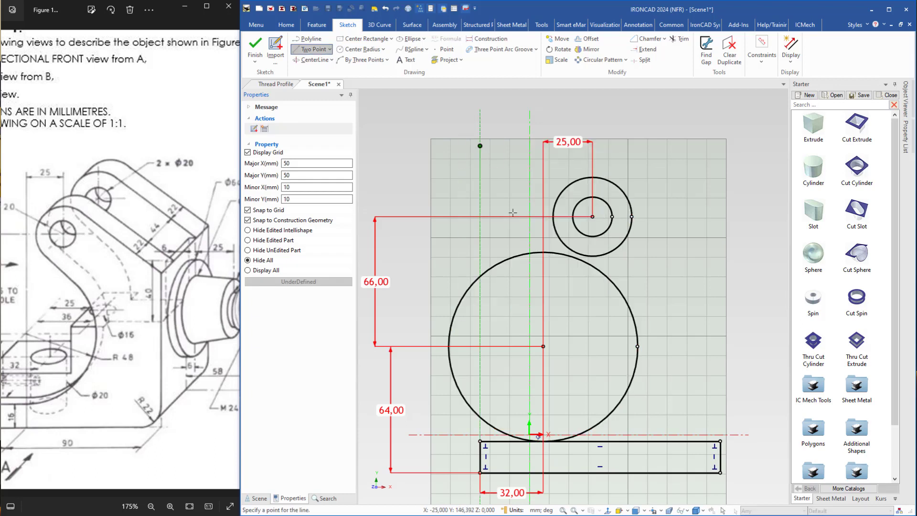
click(549, 238)
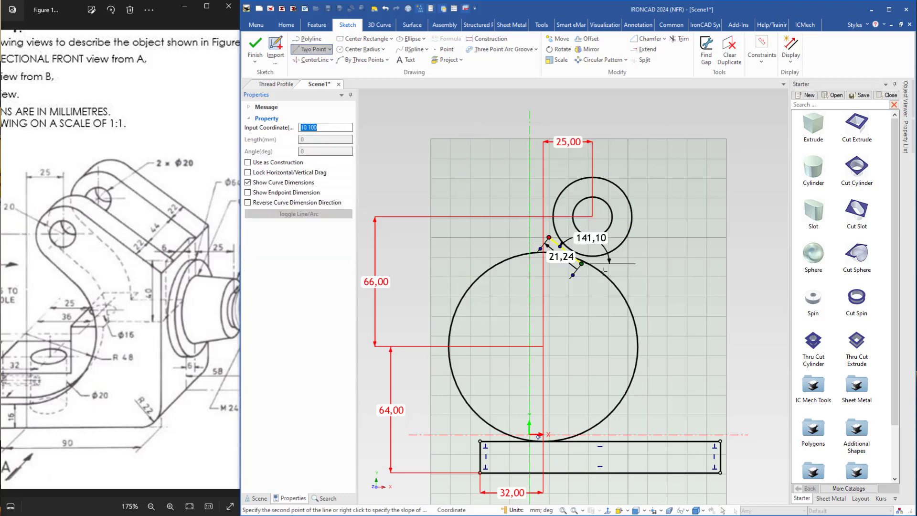
click(652, 302)
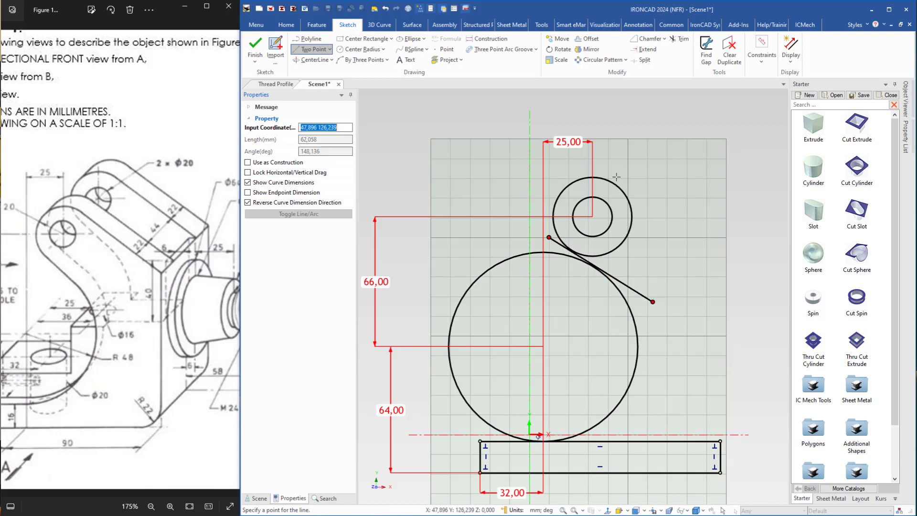
Sketch a second two-point line about 68 mm long above the small outer circle, sloping down to the right
click(583, 161)
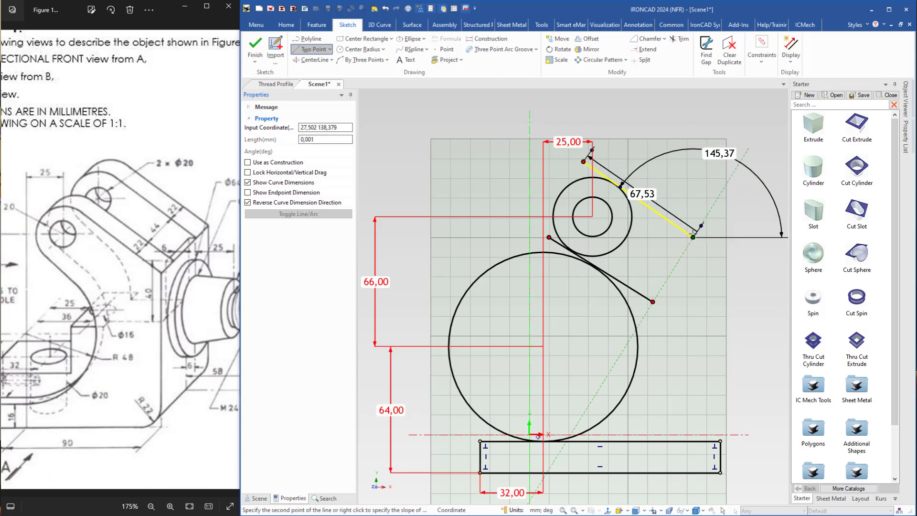
click(695, 231)
key(Escape)
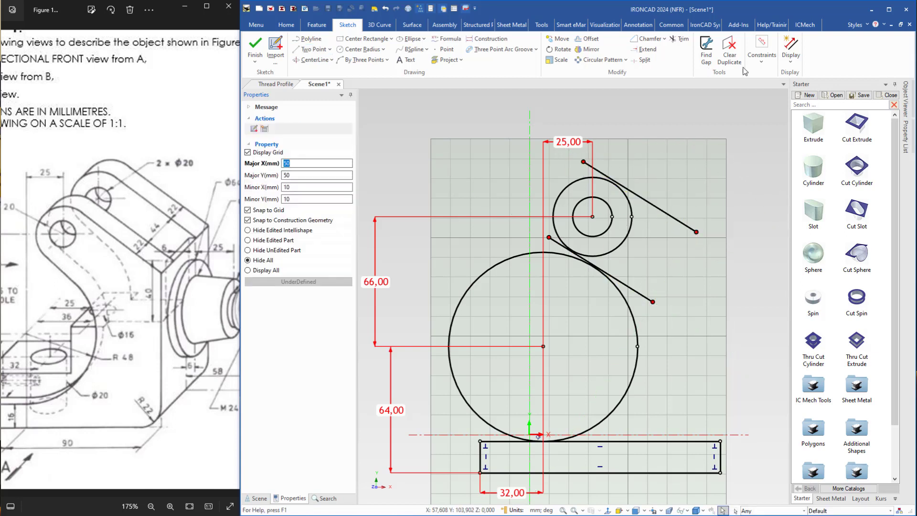
Constrain the lower sloping line tangent to both the small outer circle and the large circle
click(762, 50)
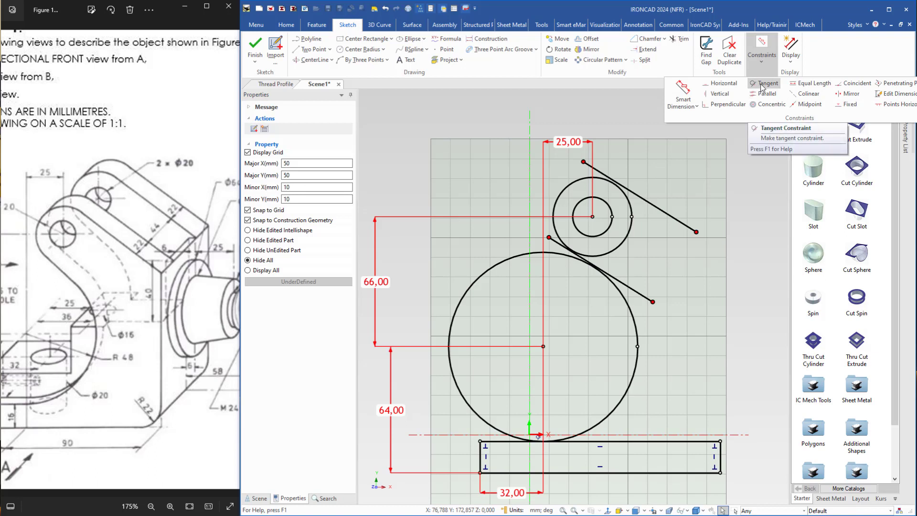
click(763, 85)
scroll(559, 257, up, 3)
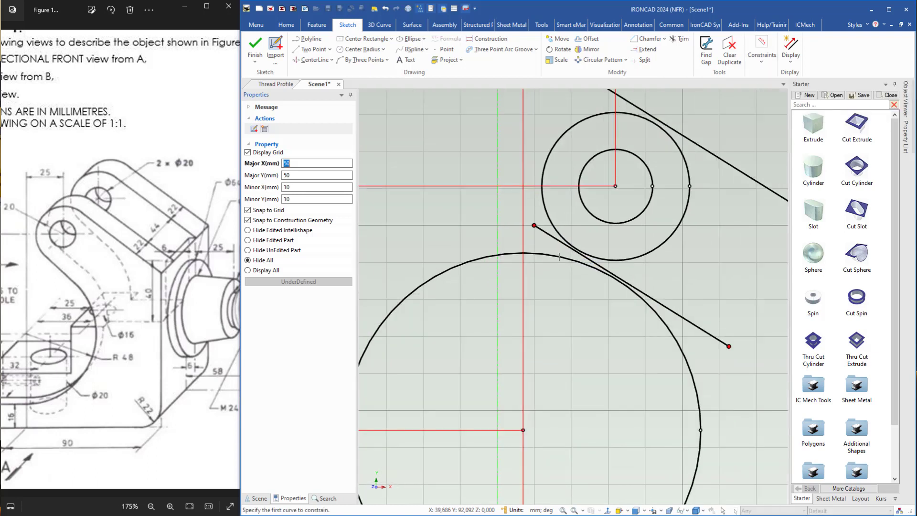
click(548, 234)
click(594, 259)
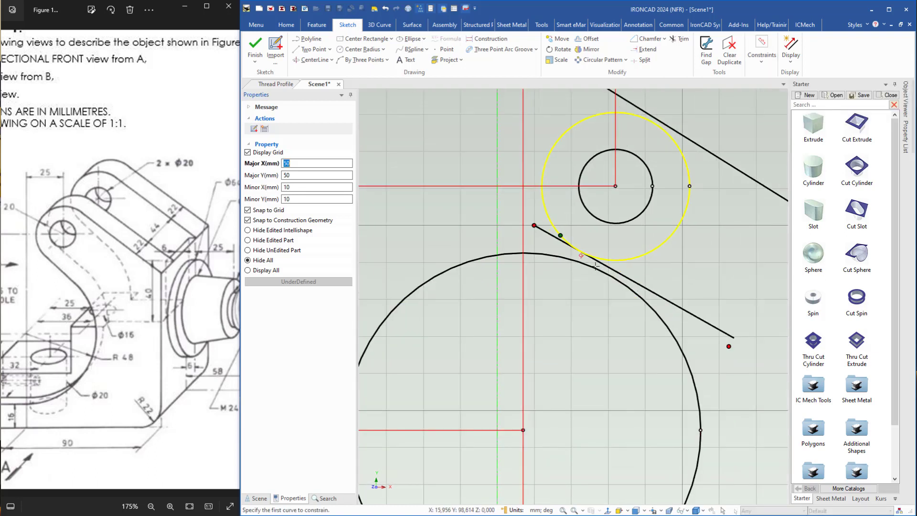
click(696, 317)
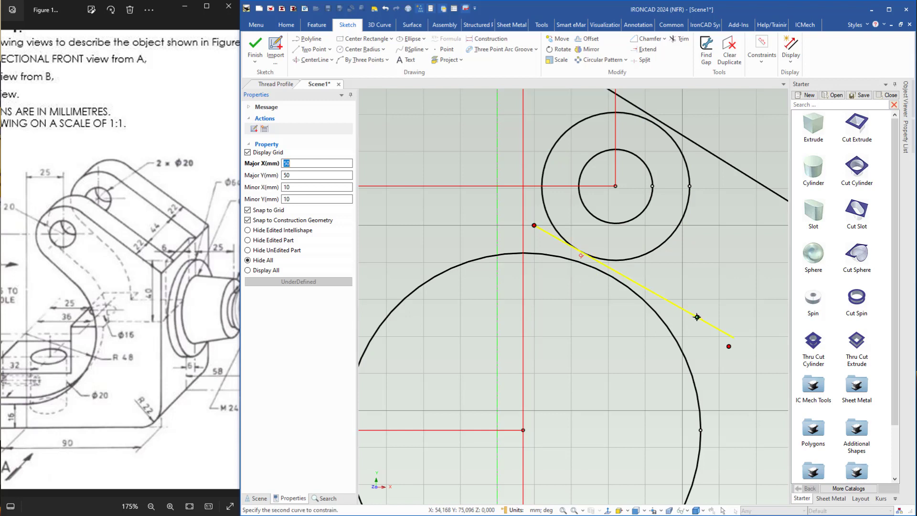
click(676, 335)
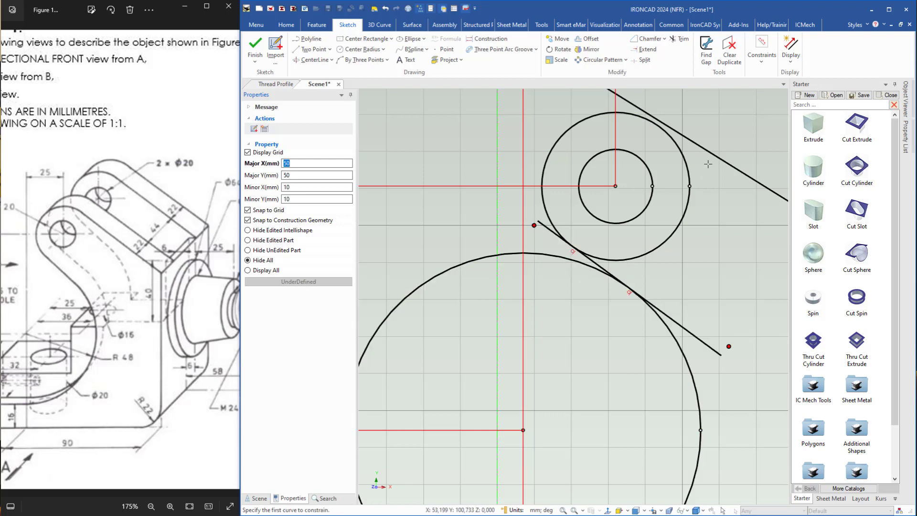
Constrain the upper sloping line tangent to the small outer circle
click(633, 107)
click(671, 139)
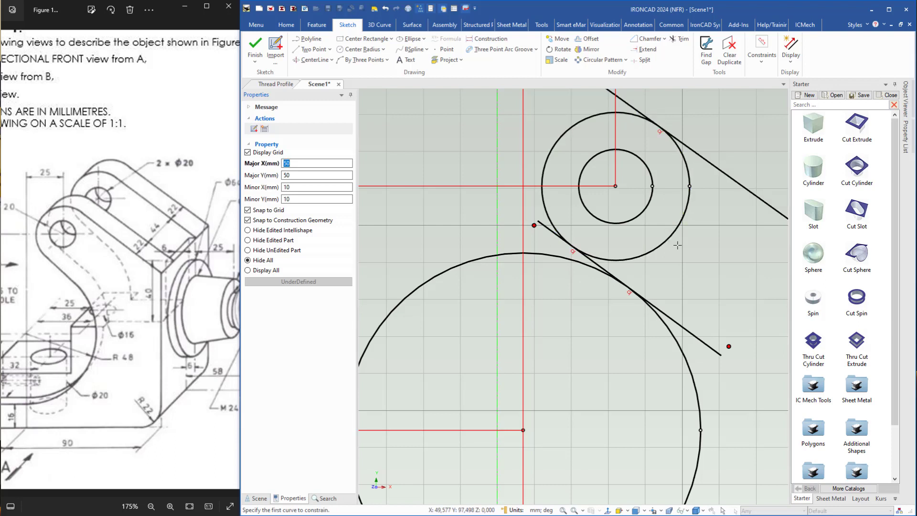
scroll(677, 246, down, 2)
key(Escape)
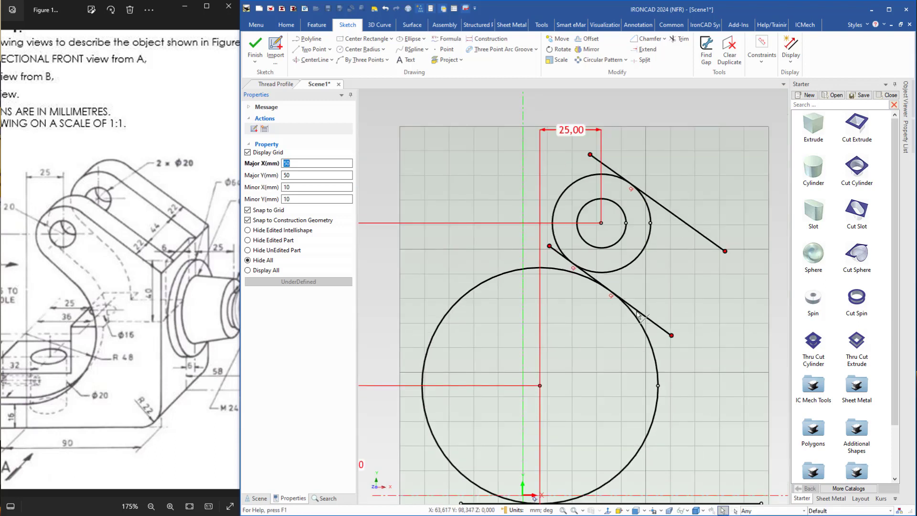
Add a parallel constraint between the upper and lower sloping lines
click(761, 59)
click(754, 95)
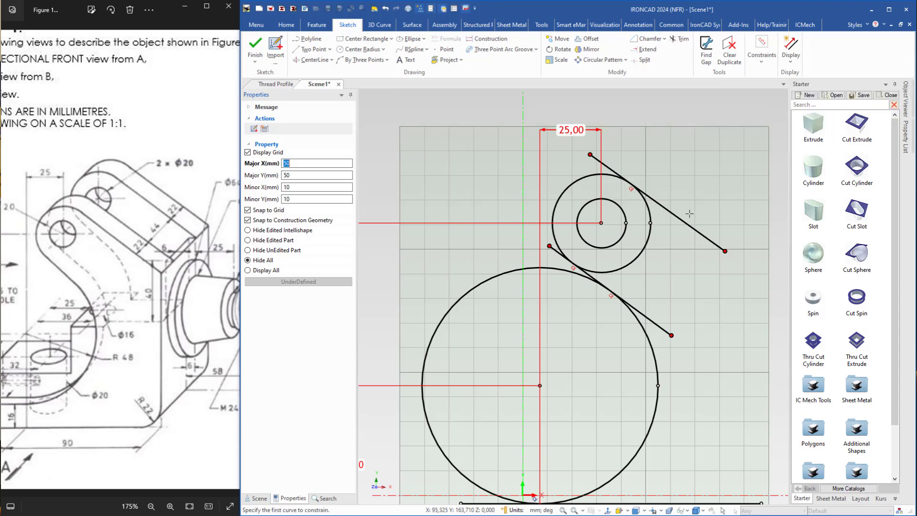
click(689, 227)
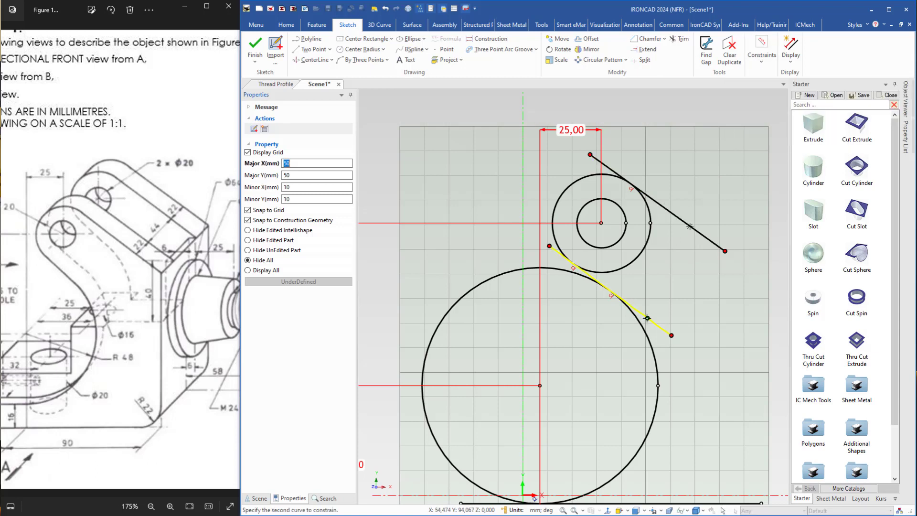
click(646, 312)
scroll(667, 323, down, 2)
key(Escape)
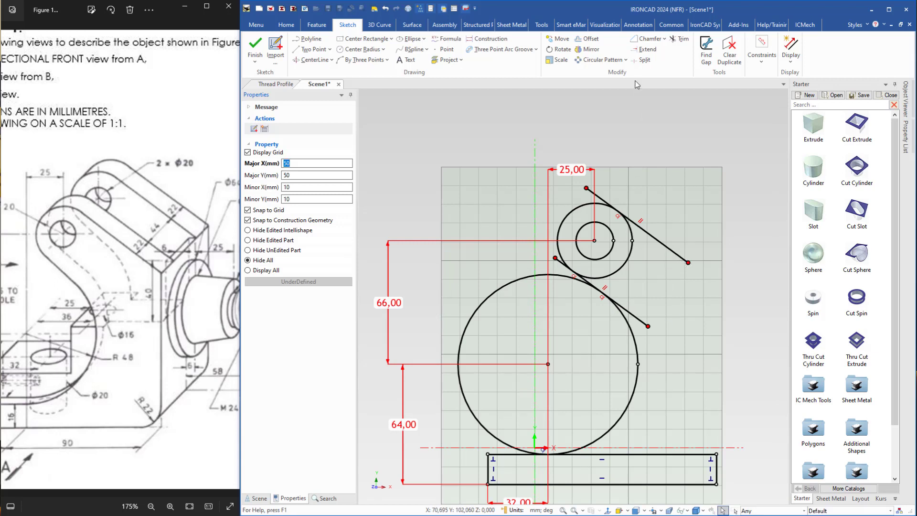
Extend the upper sloping line and the base rectangle's right edge until they meet at a corner
click(716, 468)
click(645, 49)
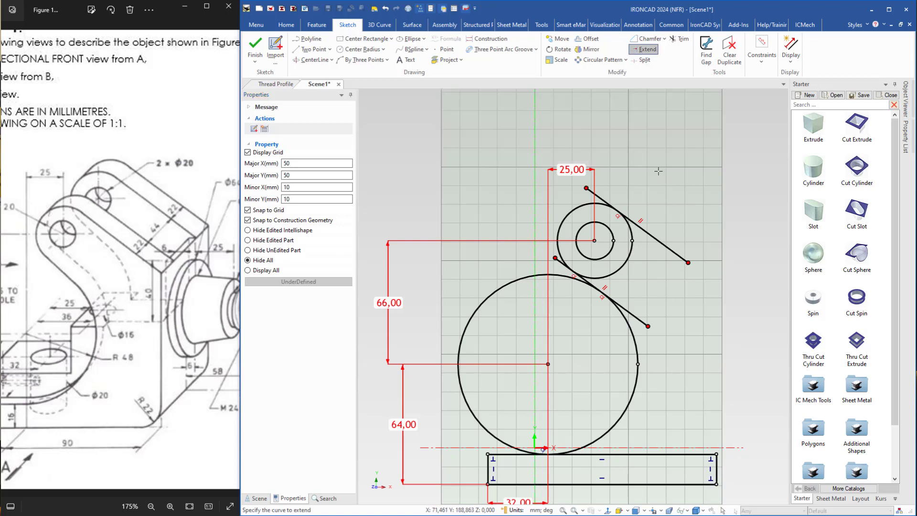
click(674, 251)
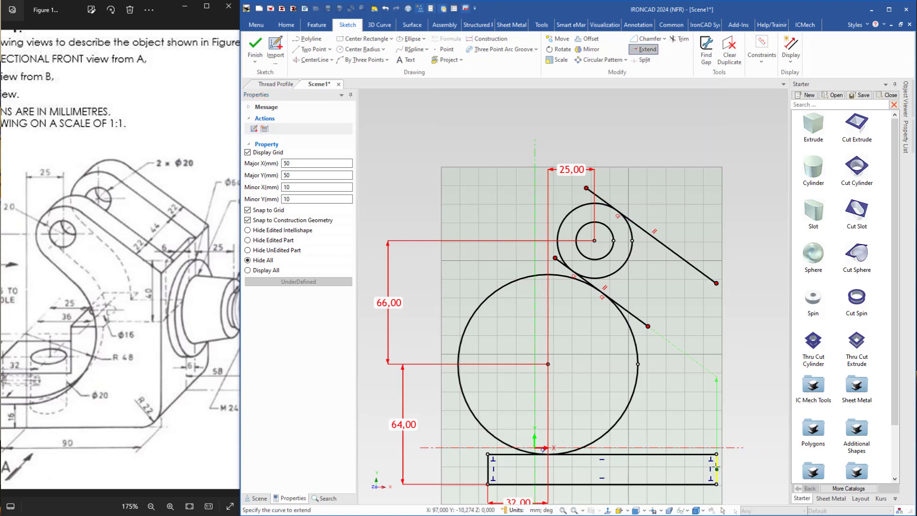
click(715, 395)
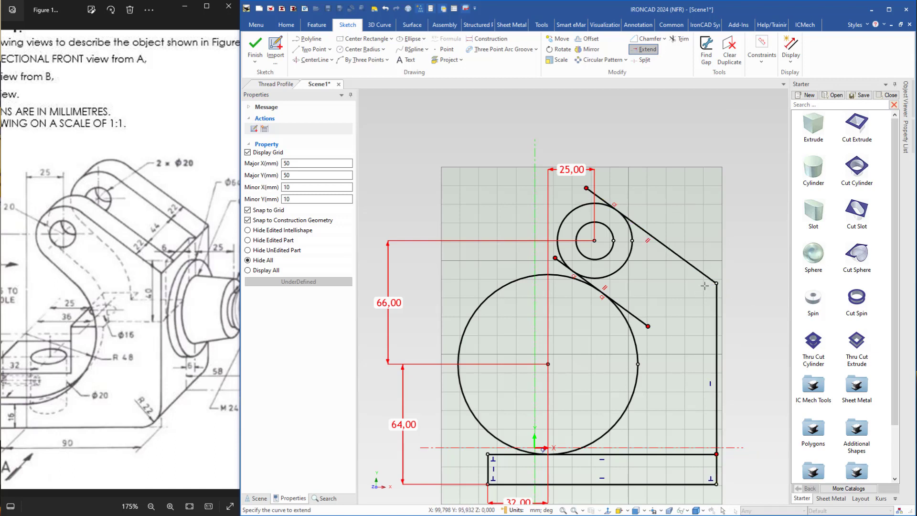
key(Escape)
Trim the sloping lines' overhanging ends at their tangent points and remove the small outer circle's arc inside the arm
scroll(616, 294, up, 2)
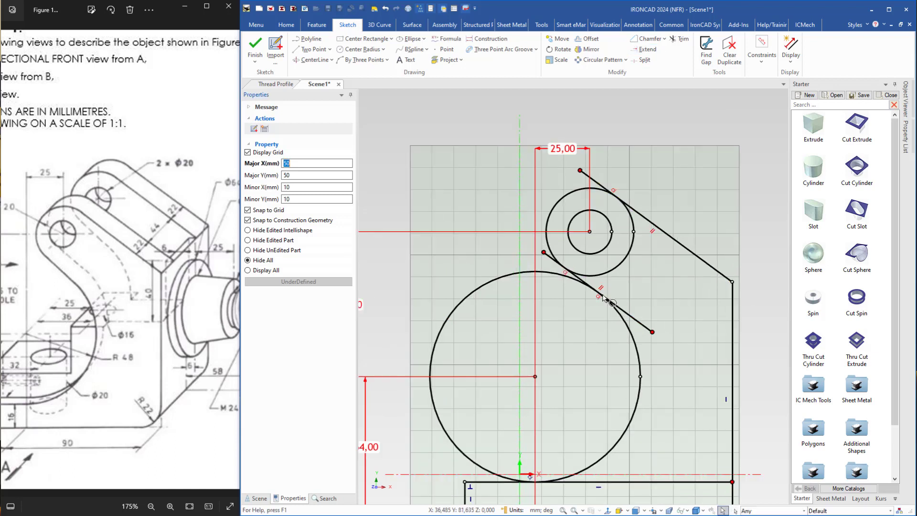
click(683, 39)
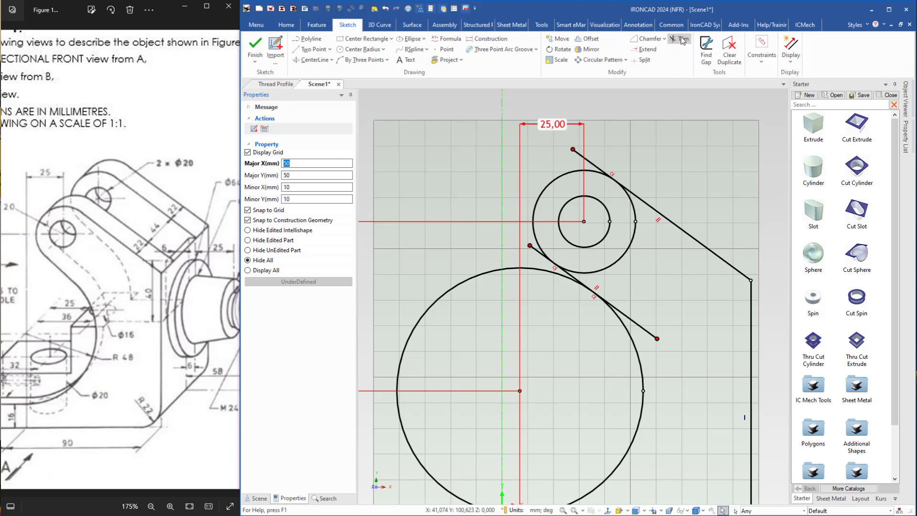
scroll(574, 165, up, 1)
click(575, 162)
click(538, 283)
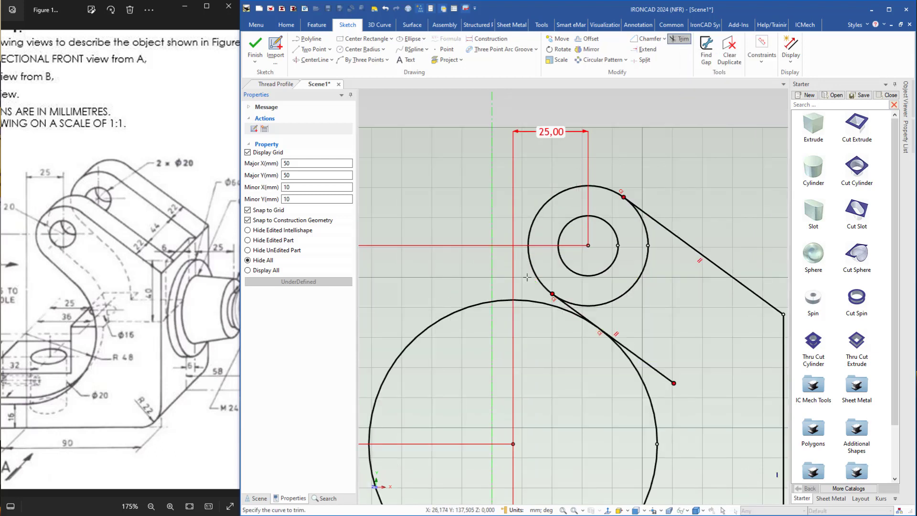
click(648, 363)
click(638, 284)
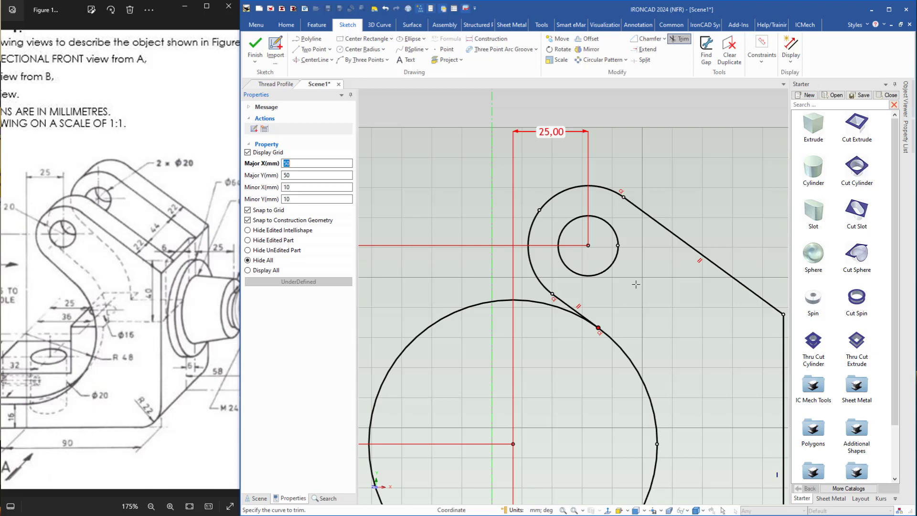
Trim away the large circle's left portion and the base's top edge to the right of the arc, leaving one closed profile
click(484, 315)
scroll(526, 382, down, 4)
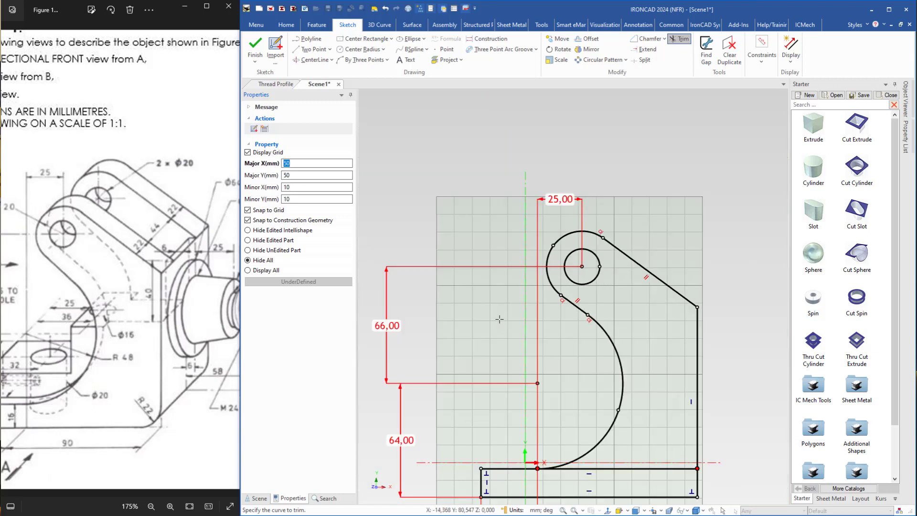
click(619, 441)
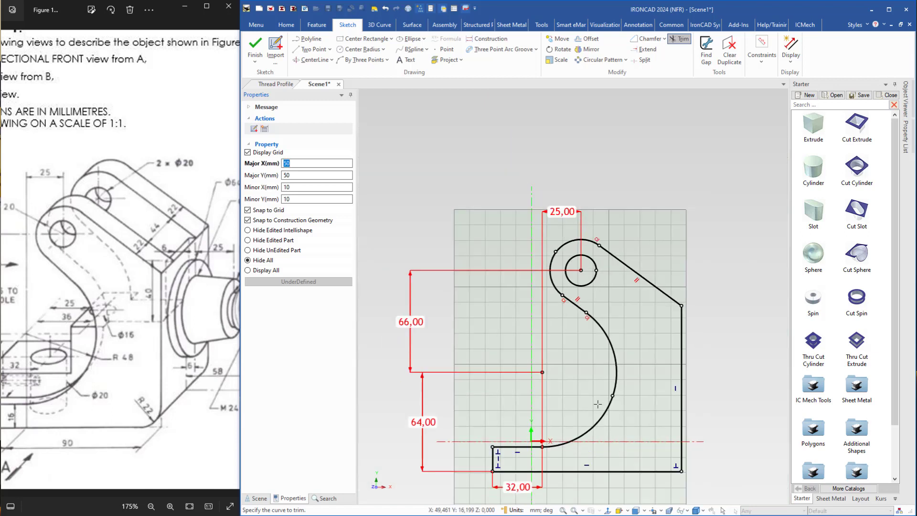
Finish the profile sketch and set the extruded plate's thickness to 22 mm
click(254, 47)
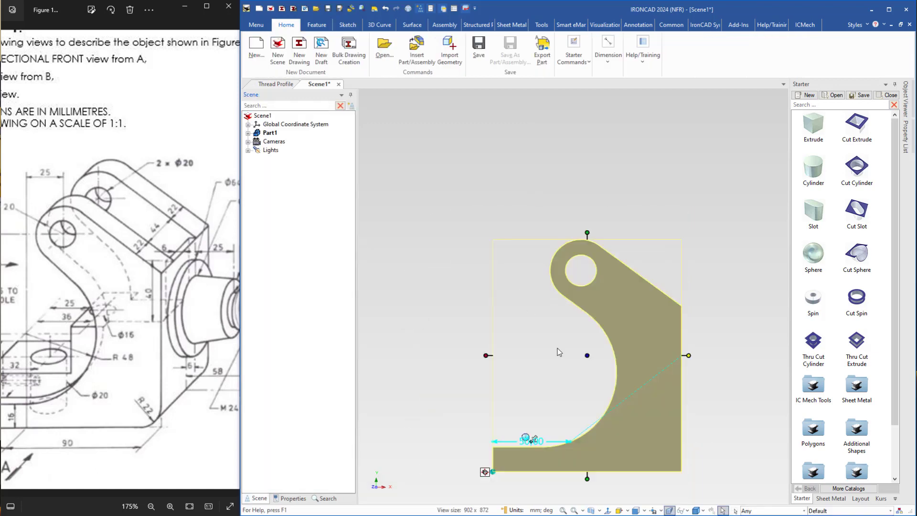
mouse_move(603, 380)
middle_down()
mouse_move(515, 407)
mouse_move(508, 387)
mouse_move(403, 272)
mouse_move(491, 240)
middle_up()
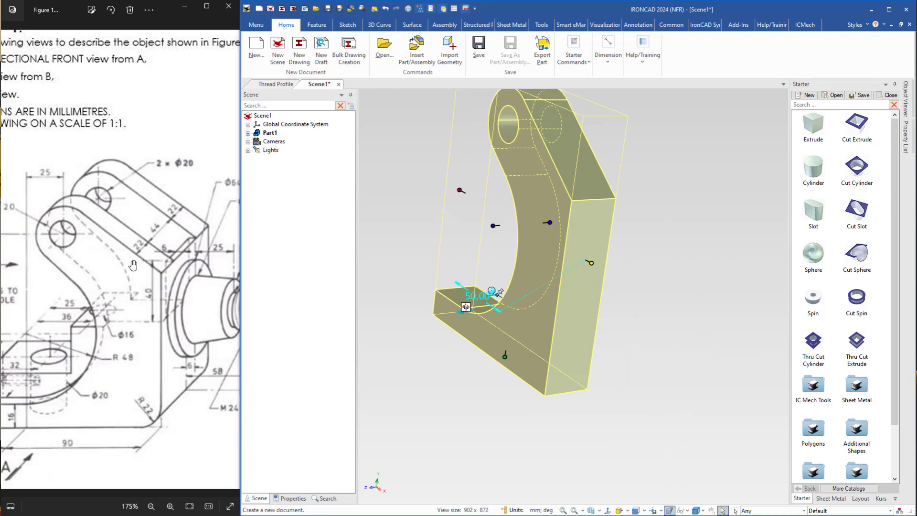
click(497, 223)
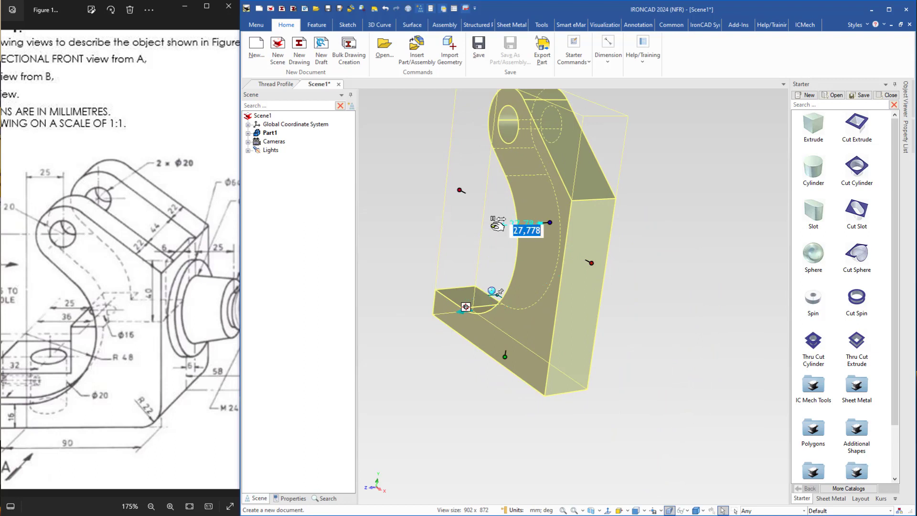
text(22)
key(Return)
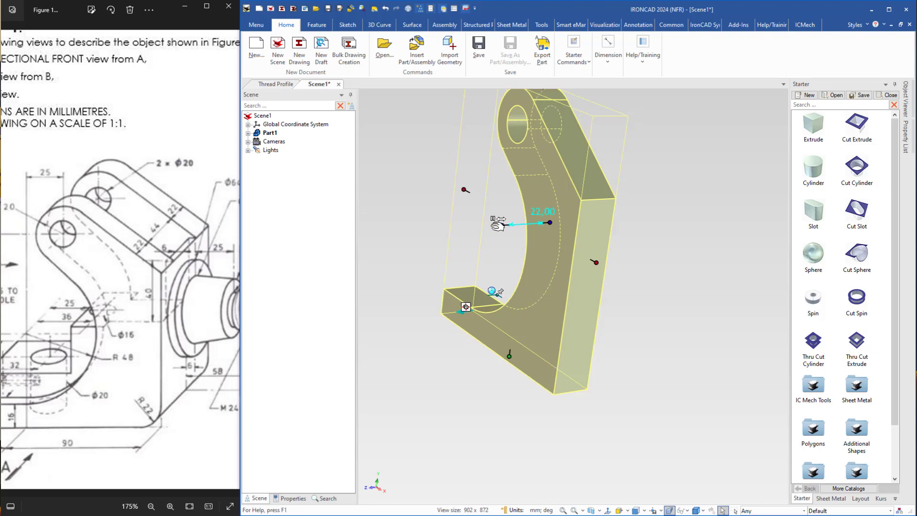
click(469, 232)
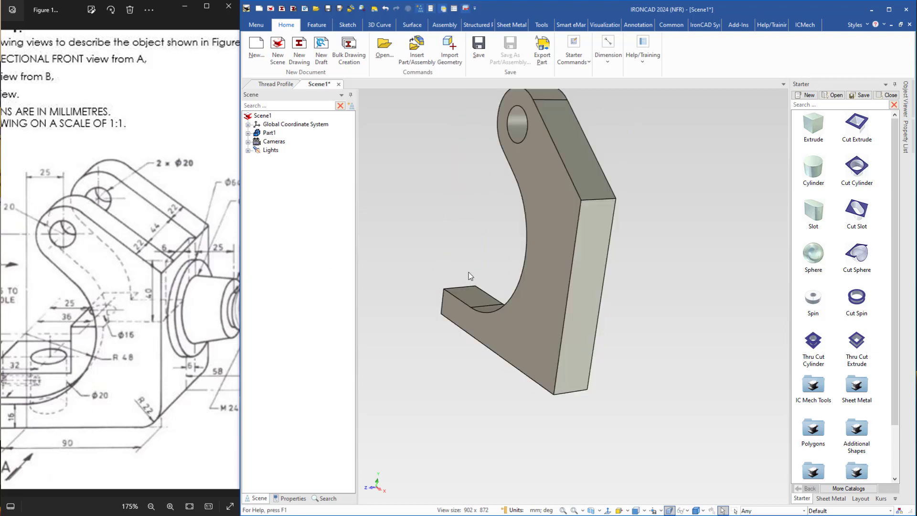
Create one linked copy of the plate along its thickness direction, offset by the 22 mm thickness plus the drawing's 44 mm gap
middle_drag(468, 272, 426, 285)
shift+middle_drag(479, 308, 537, 286)
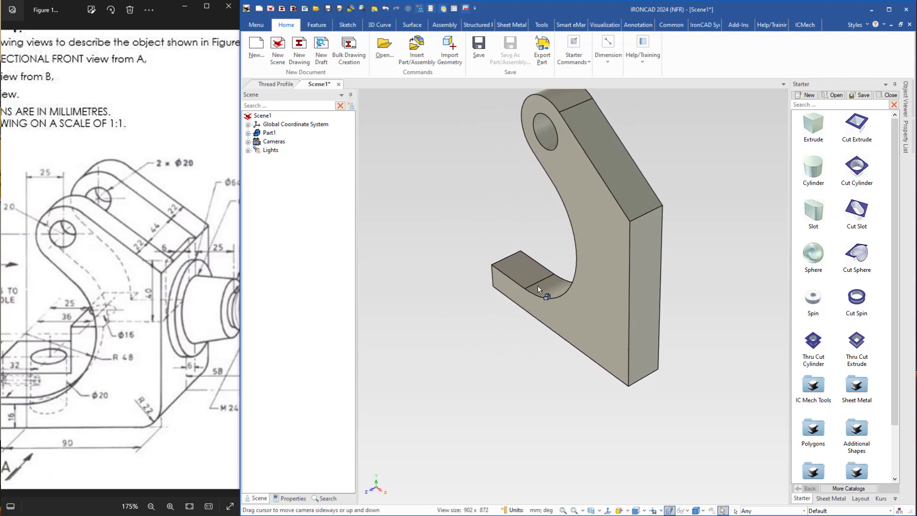
click(598, 295)
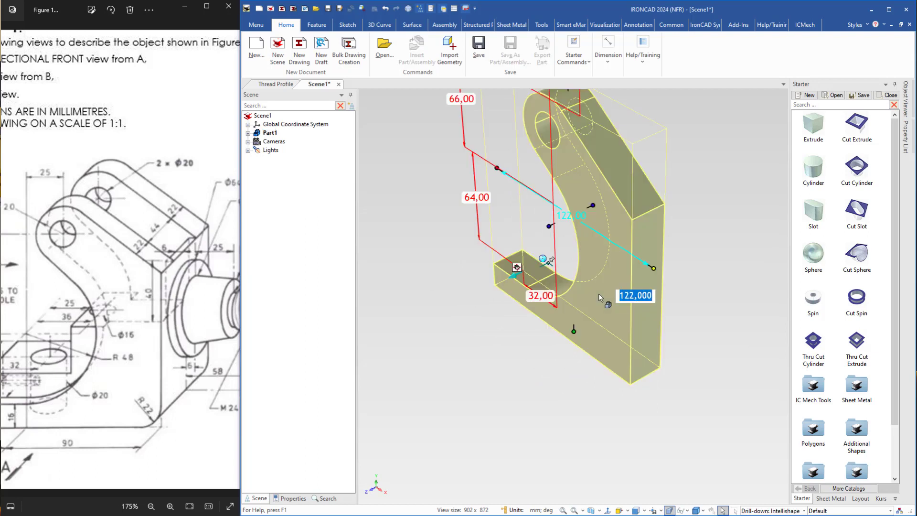
key(F10)
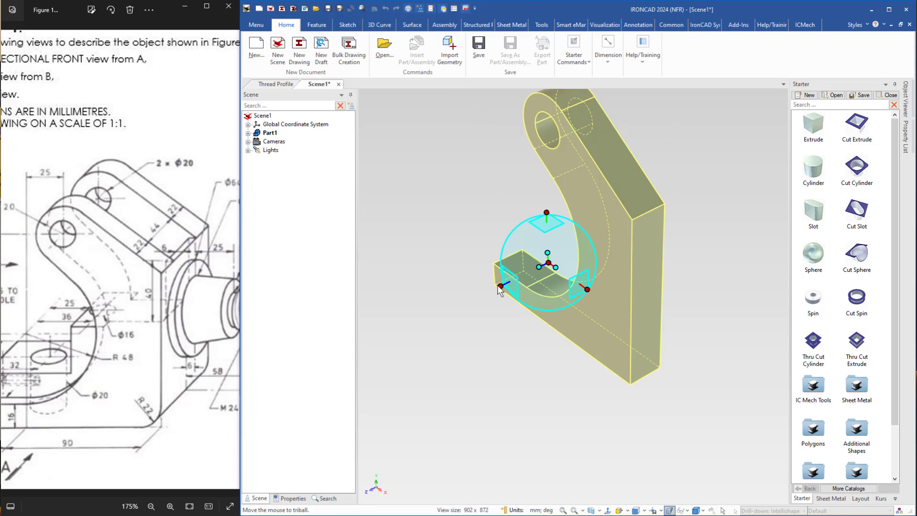
mouse_move(505, 285)
right_down()
mouse_move(492, 292)
mouse_move(503, 288)
right_up()
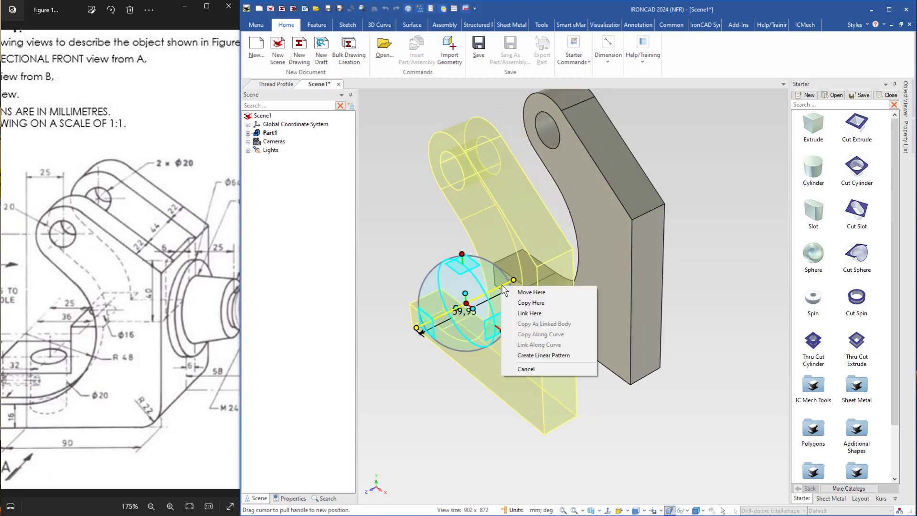
click(531, 314)
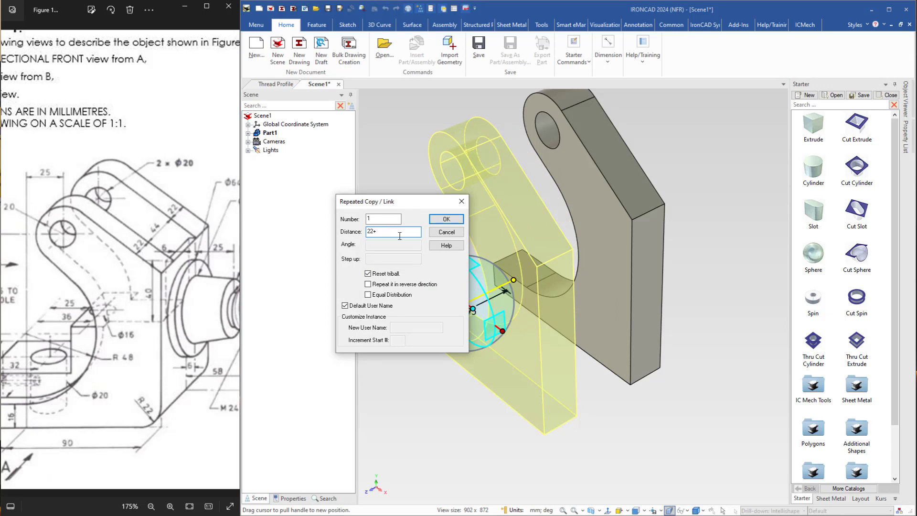
key(Return)
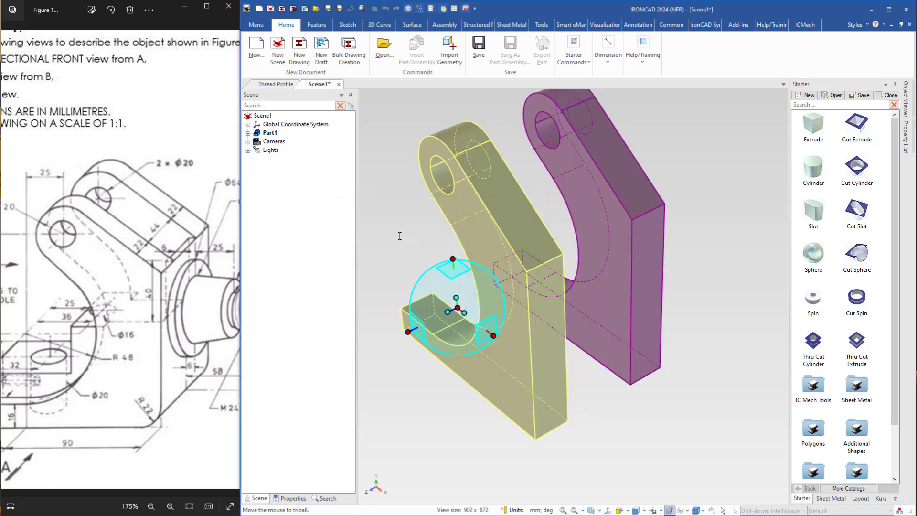
click(399, 236)
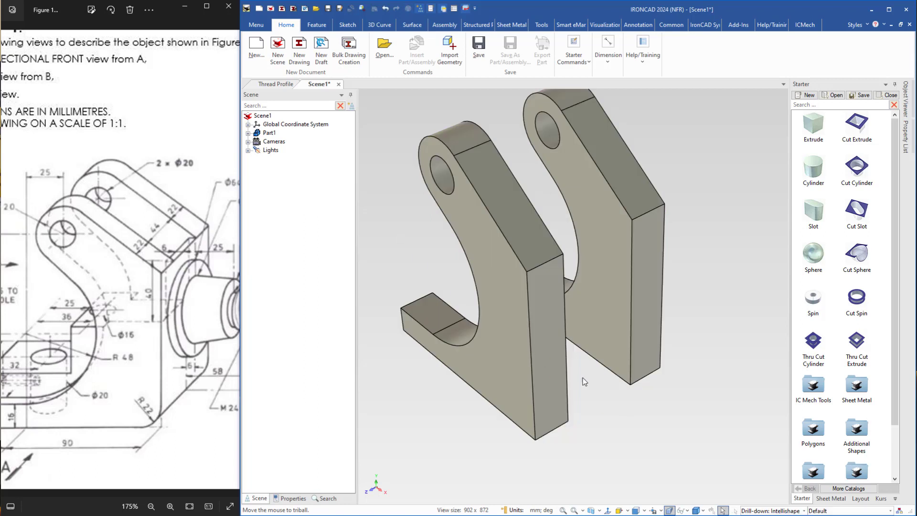
Place an Extrude block from the catalog on the rear plate's right vertical end face
middle_drag(486, 293, 491, 295)
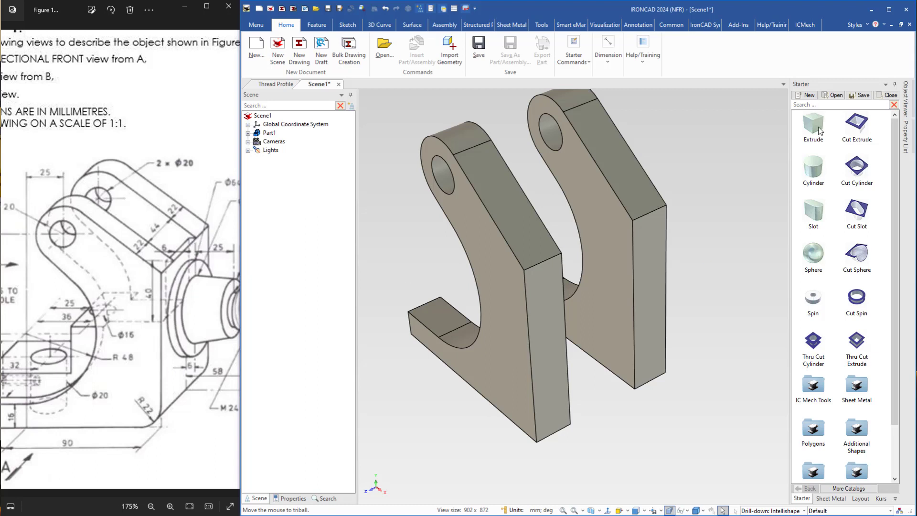
drag(820, 125, 651, 302)
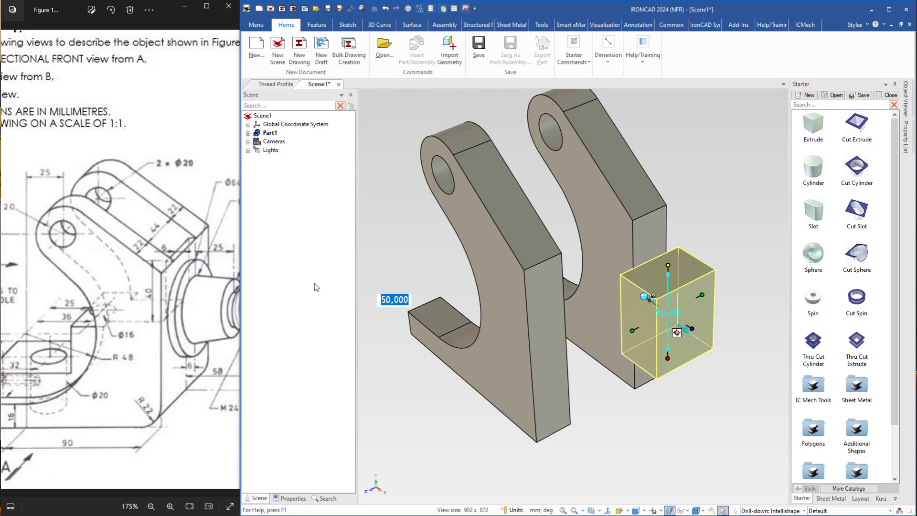
Set the new block's thickness to 6 mm and flip its extrude direction into the bracket
click(692, 329)
text(6)
key(Return)
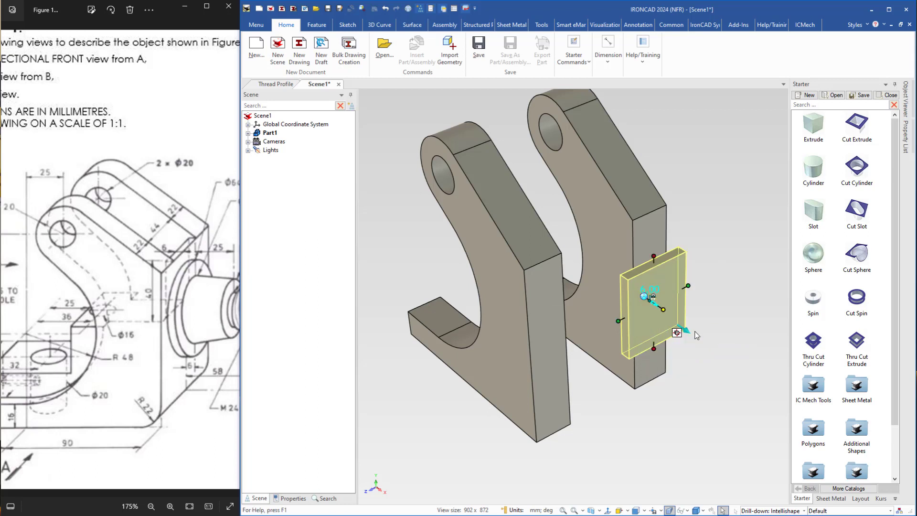
right_click(644, 326)
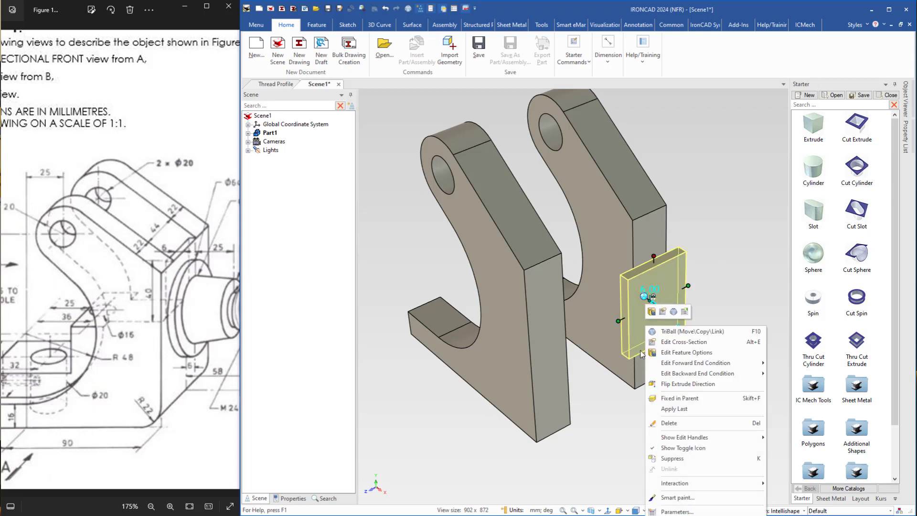
click(672, 385)
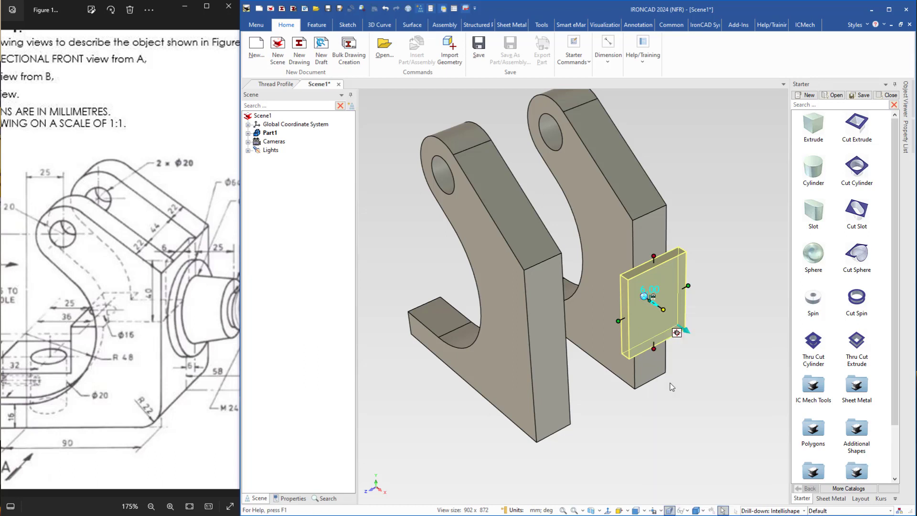
Stretch the 6 mm block to fill the gap between the two plates, from their bottom edge to the upper end of their vertical faces
drag(615, 313, 564, 276)
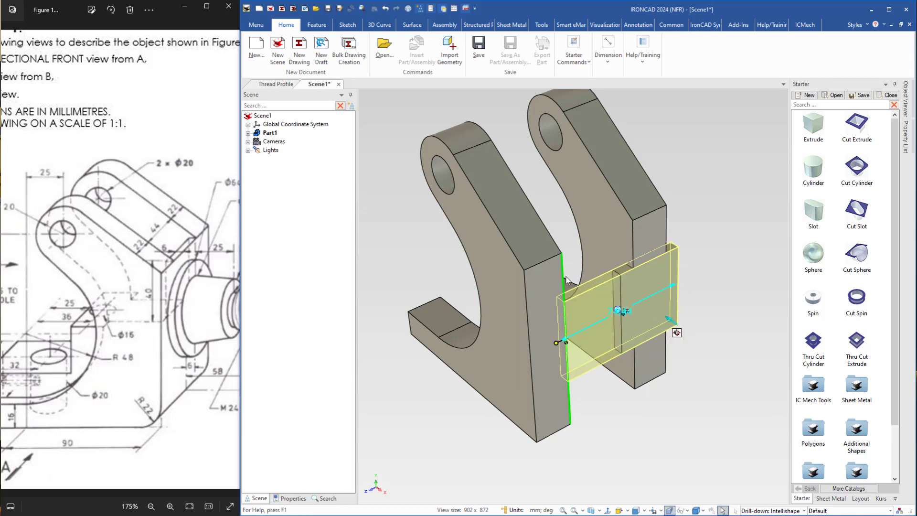
drag(674, 286, 622, 248)
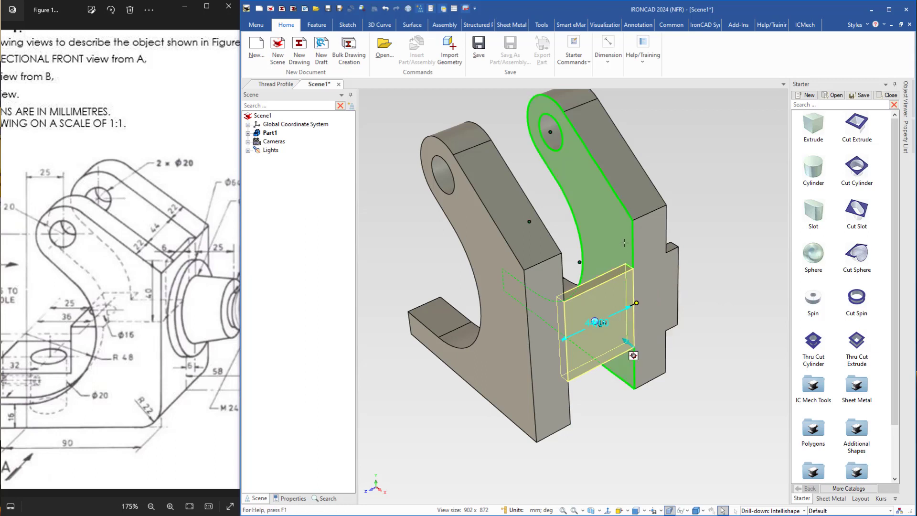
drag(600, 363, 600, 413)
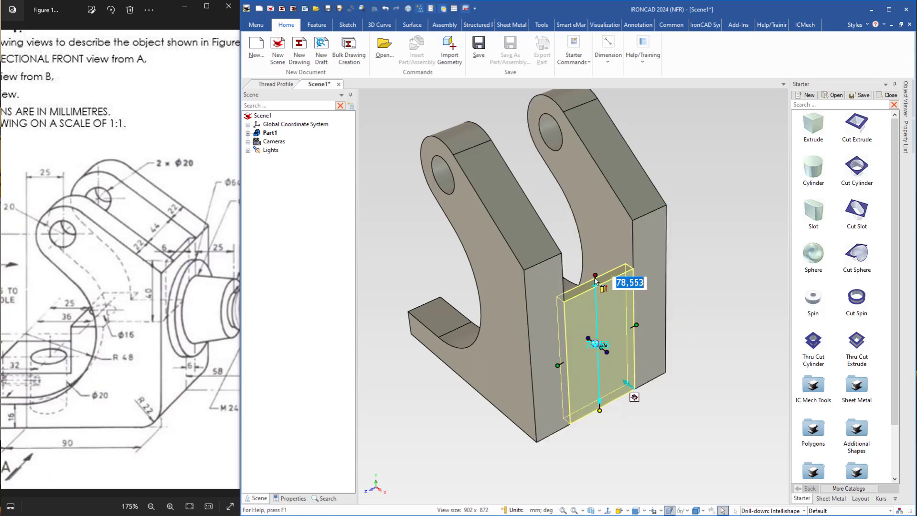
drag(595, 279, 550, 259)
click(659, 412)
scroll(573, 400, down, 2)
middle_drag(571, 400, 548, 336)
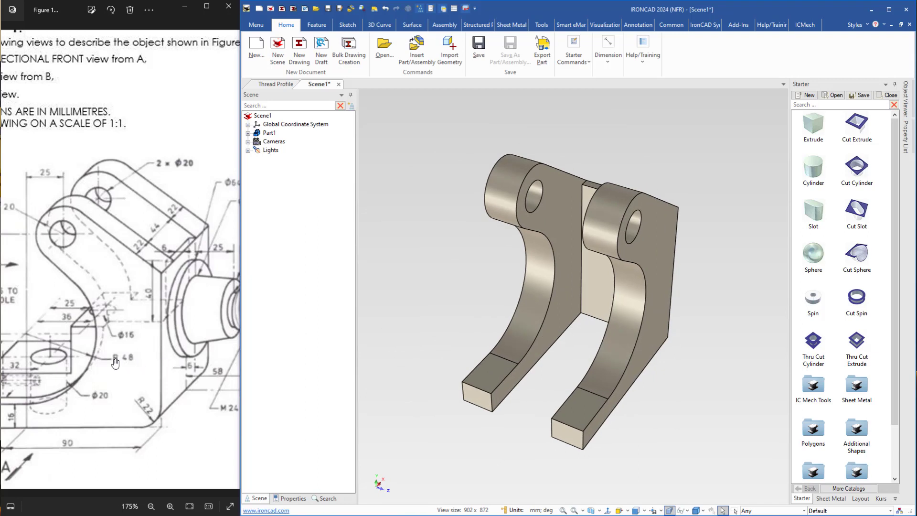
Add an Extrude block between the plates' feet, extending from the feet's front ends back to the 6 mm web
drag(115, 364, 201, 365)
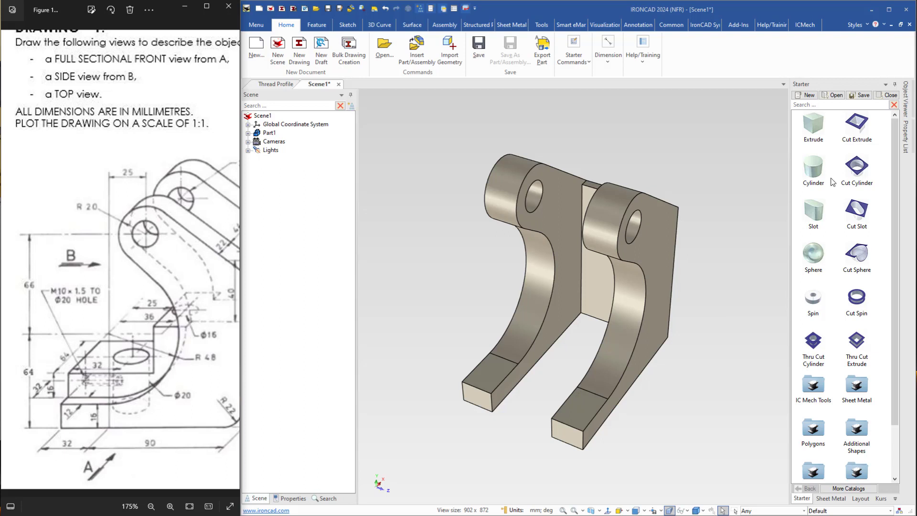
drag(813, 126, 607, 340)
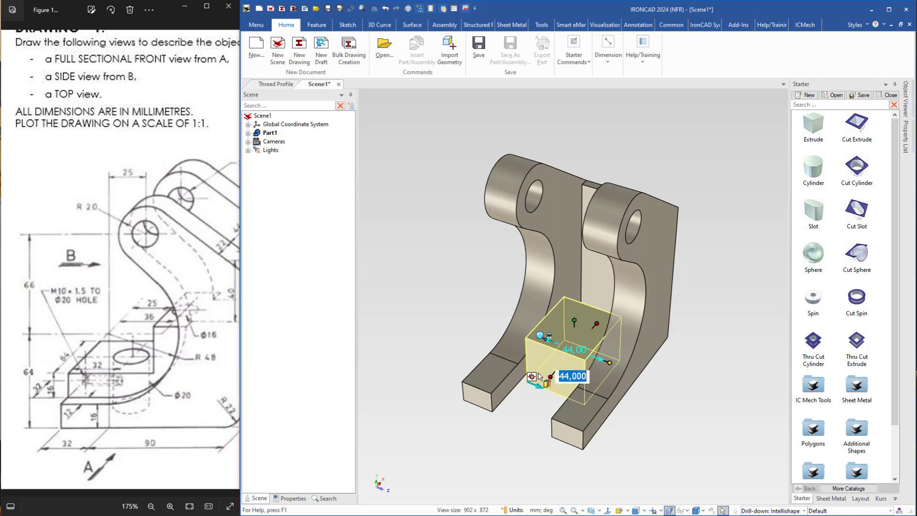
shift+drag(554, 373, 476, 394)
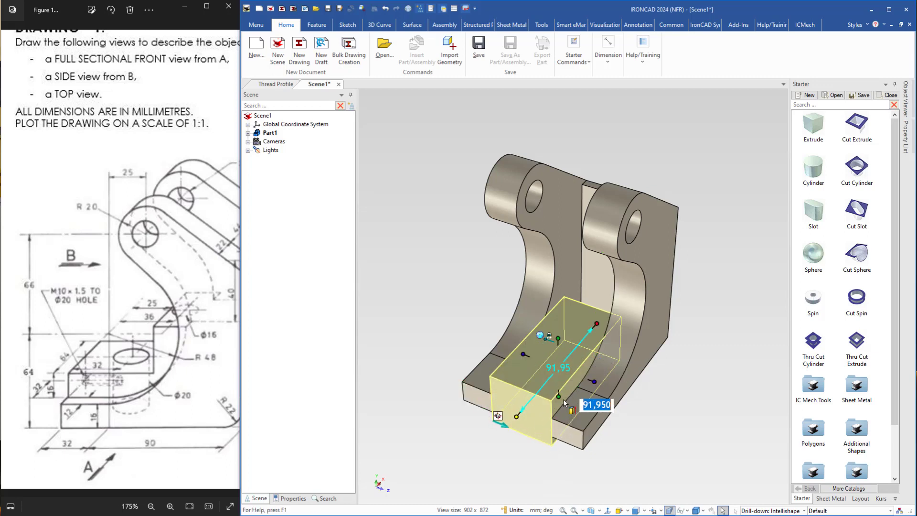
shift+drag(562, 395, 596, 275)
middle_drag(512, 393, 498, 382)
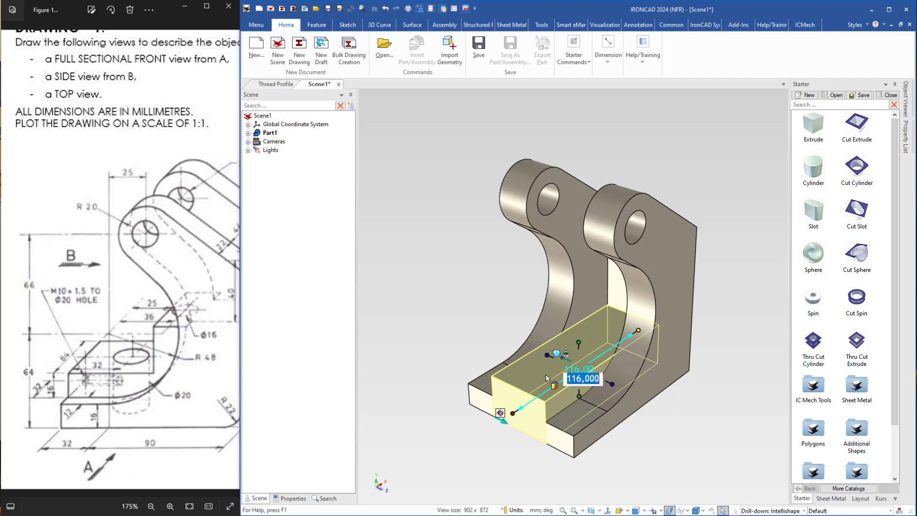
Set the base block's top face 16 mm above the top of the plate's foot
right_click(579, 343)
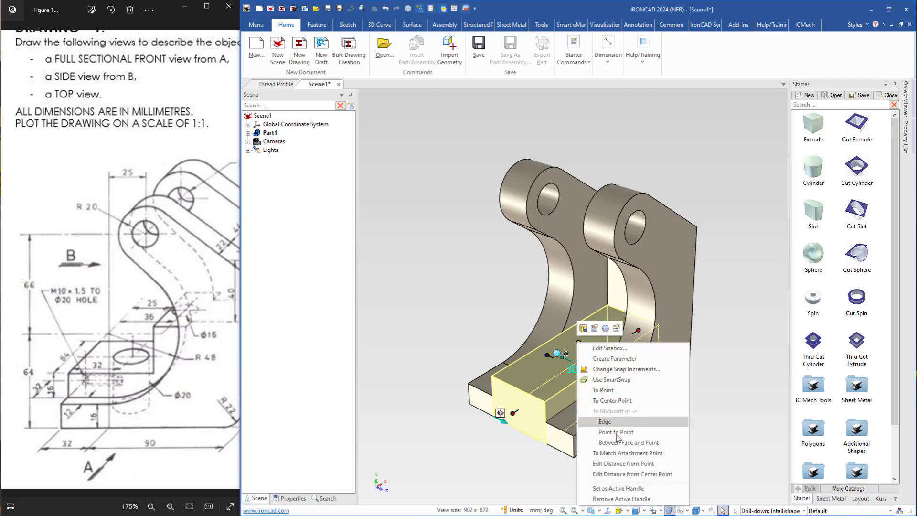
click(620, 463)
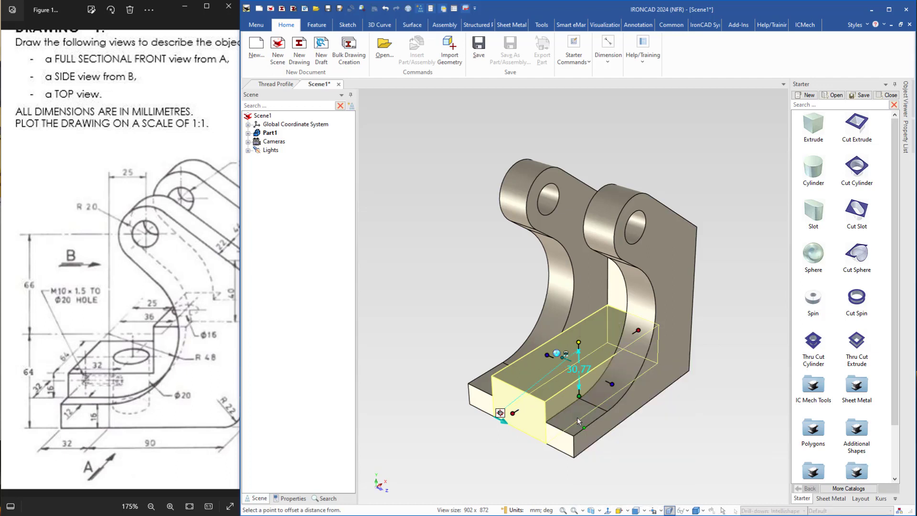
click(579, 418)
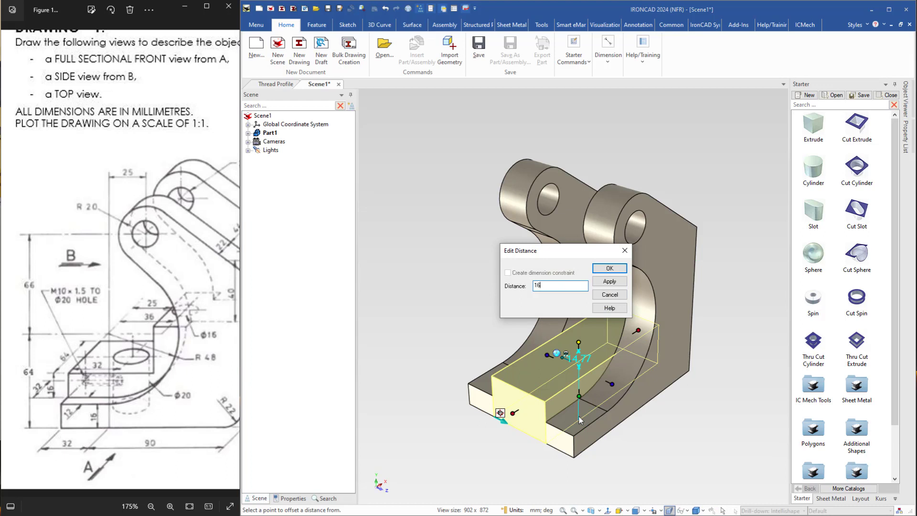
key(Return)
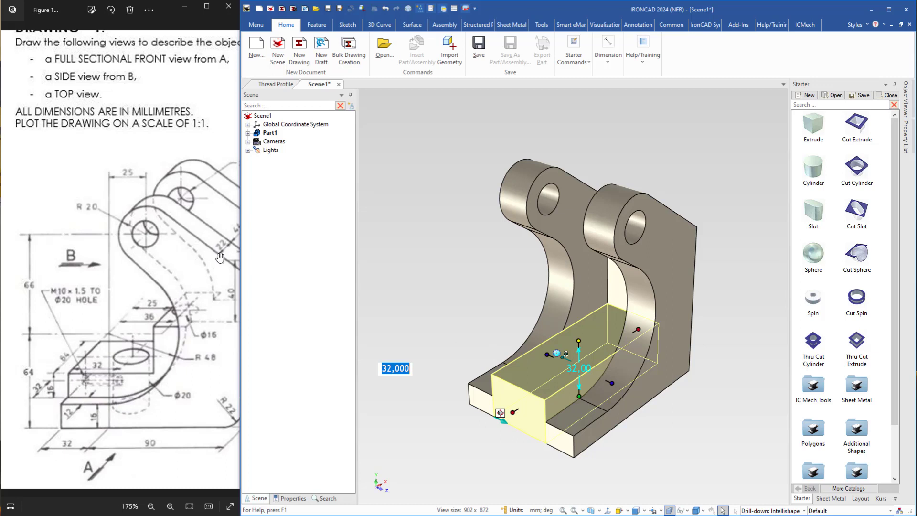
Widen the base block into the near plate, ending 12 mm from that plate's outer edge
scroll(627, 410, up, 3)
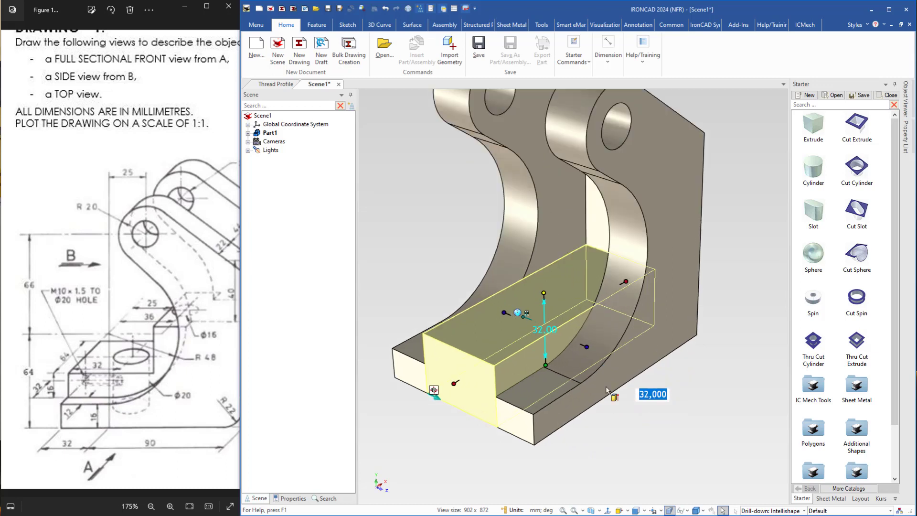
right_click(592, 346)
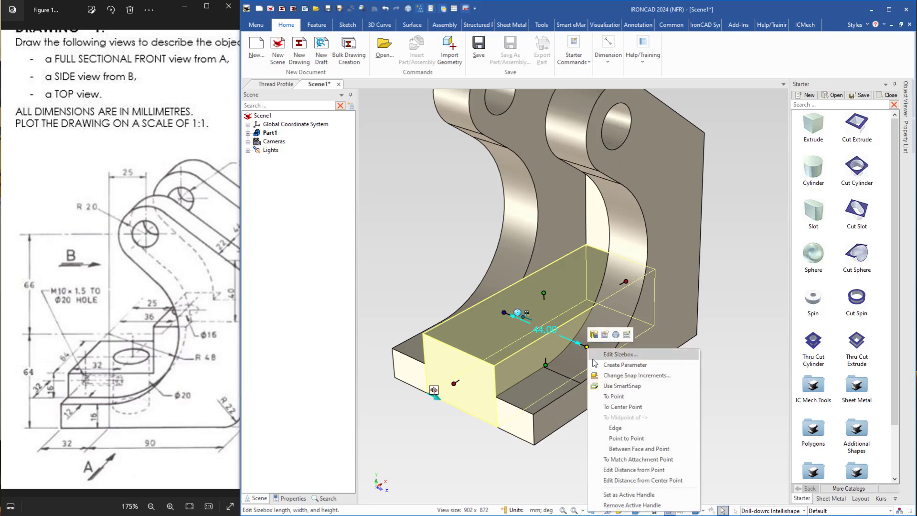
click(636, 470)
click(567, 411)
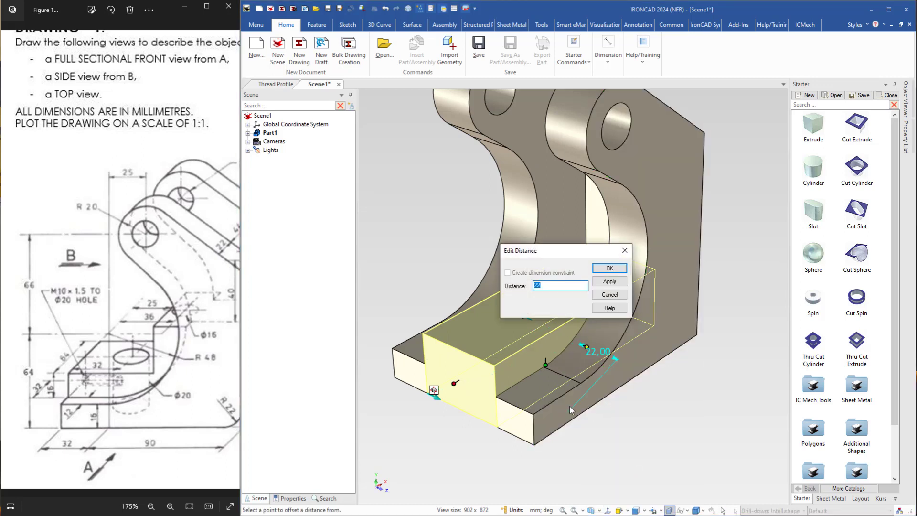
text(1)
key(Return)
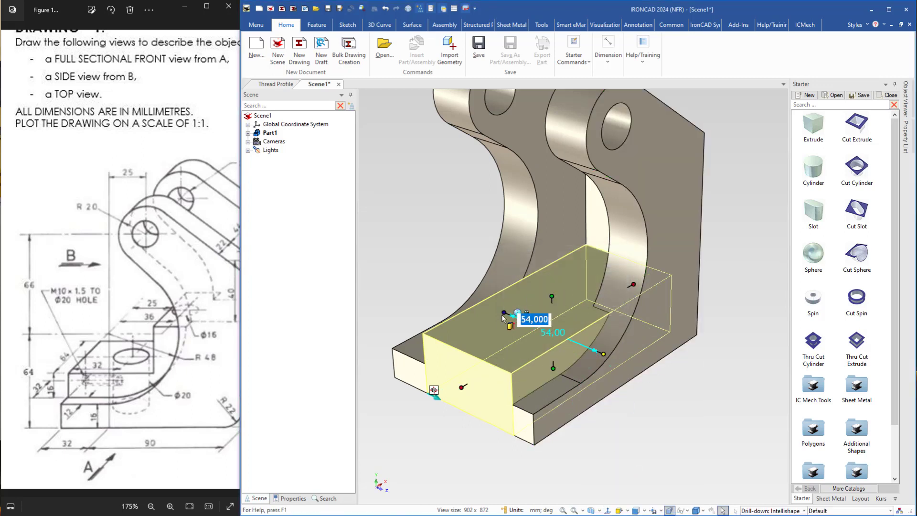
Widen the base block into the far plate, ending 12 mm from that plate's outer edge
right_click(509, 312)
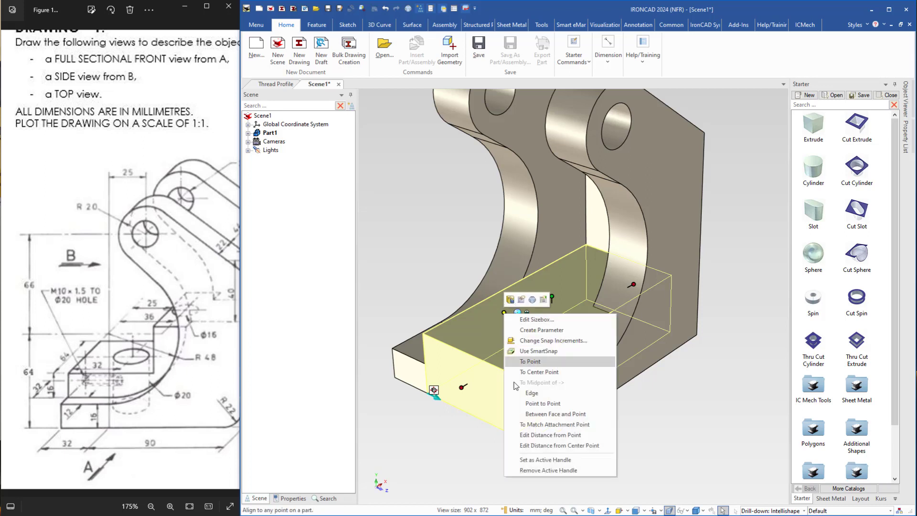
click(554, 436)
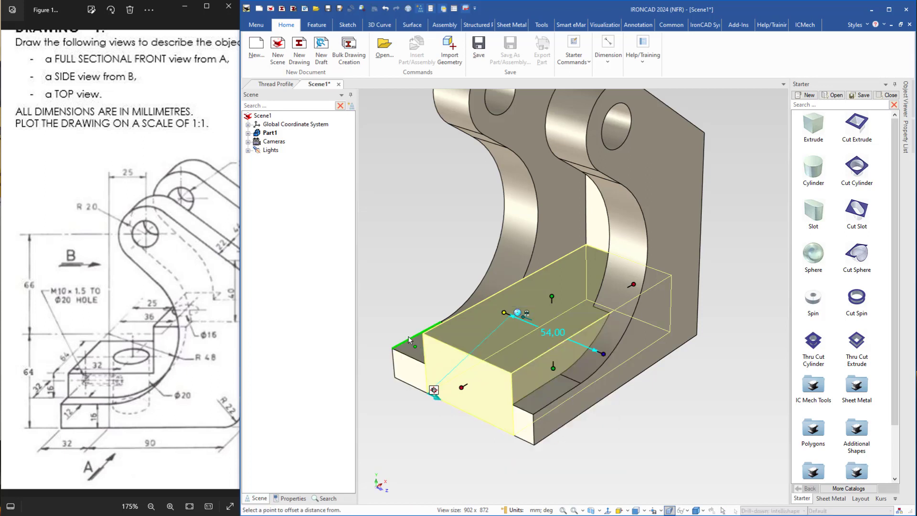
click(408, 335)
text(12)
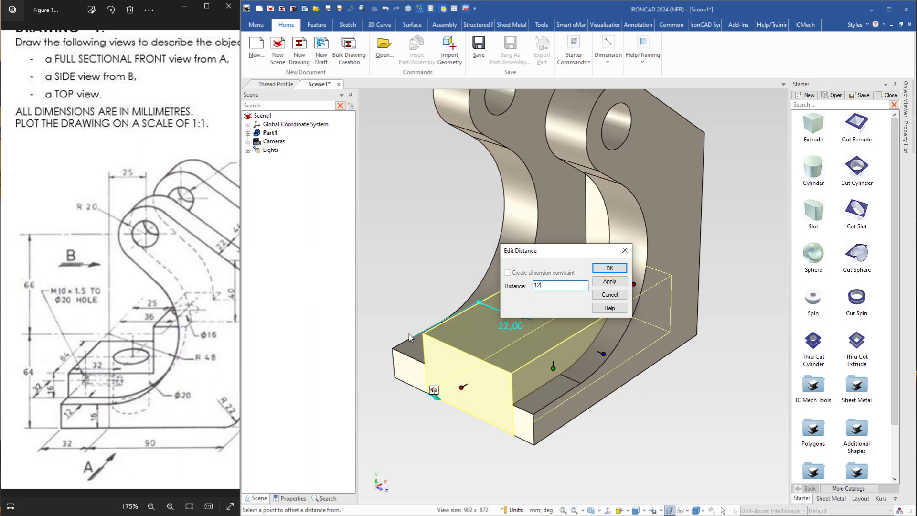
key(Return)
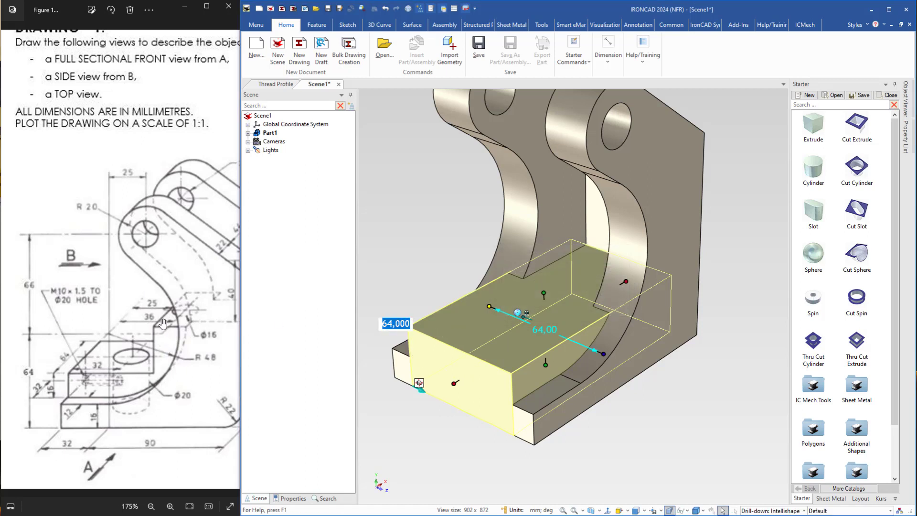
click(631, 430)
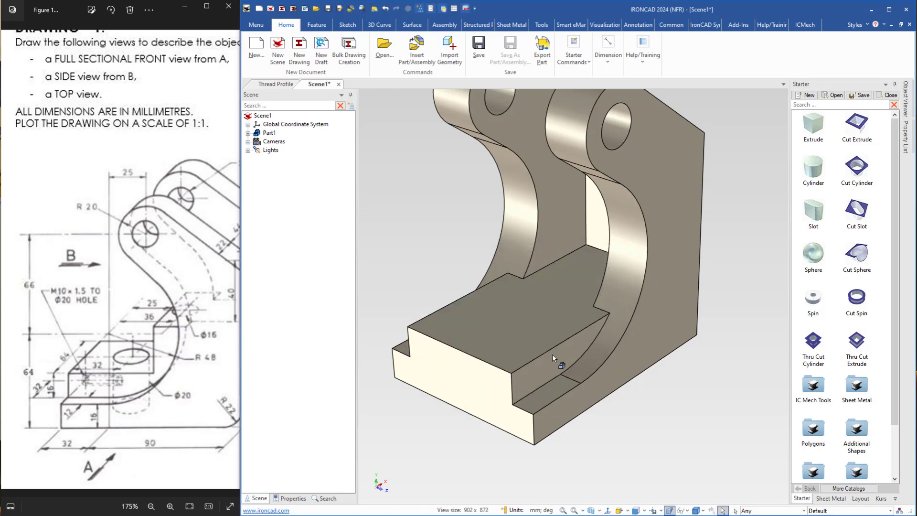
Add a second Extrude block on top of the base block, matching its 64 mm width and reaching back to the web
middle_drag(553, 358, 752, 188)
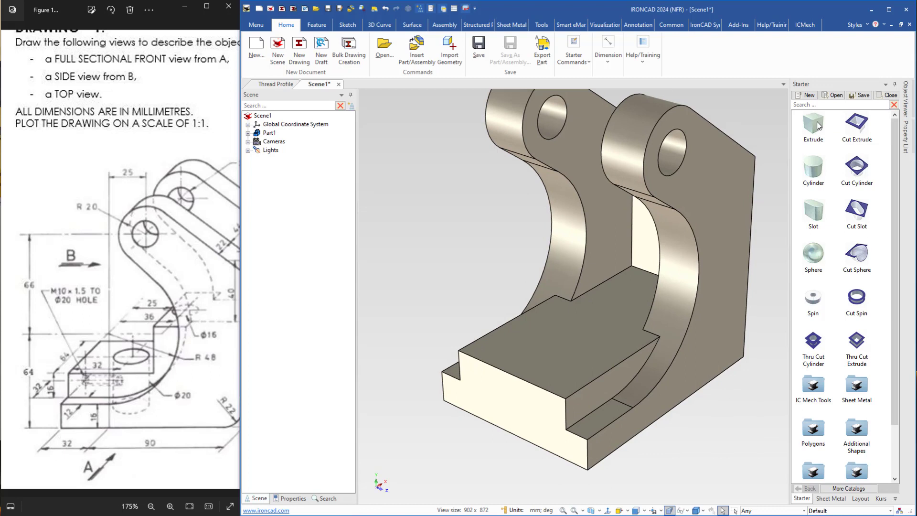
drag(817, 125, 499, 326)
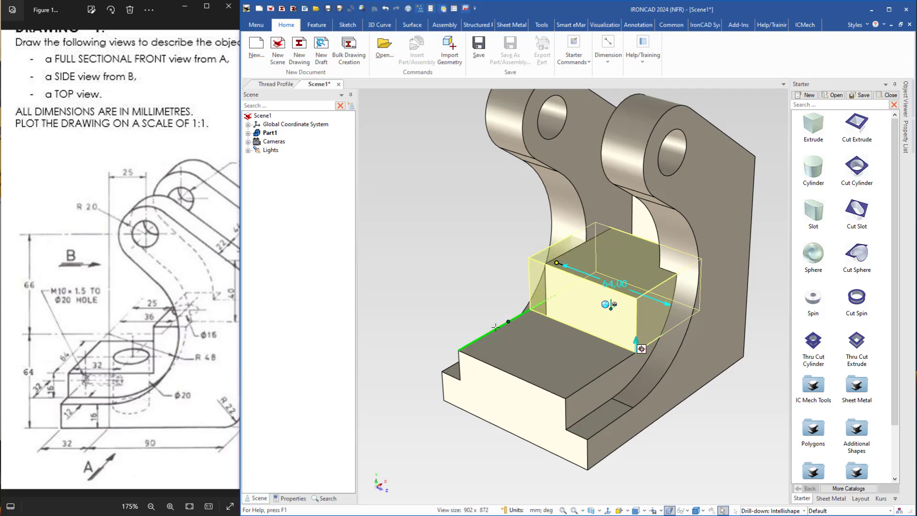
middle_drag(594, 358, 651, 311)
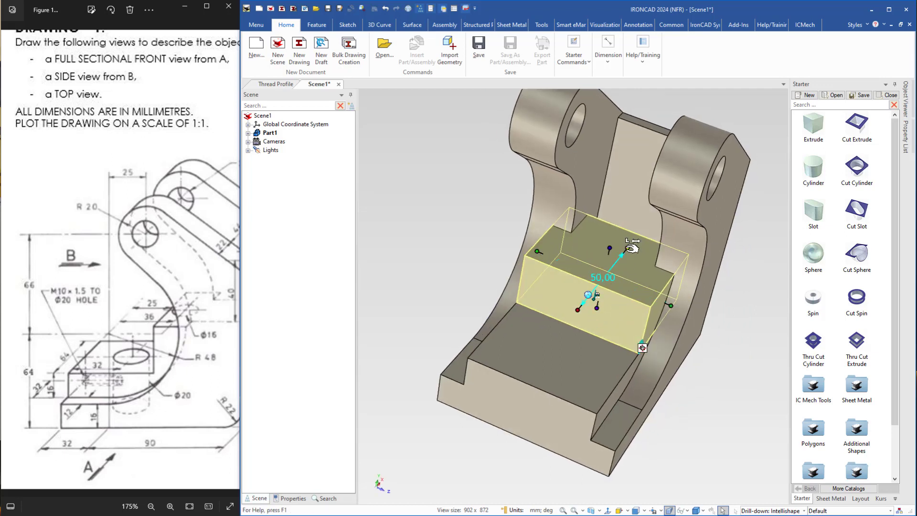
drag(632, 247, 634, 213)
middle_drag(634, 212, 496, 306)
Set the upper block's top face 40 mm below the web's top edge
drag(202, 348, 130, 351)
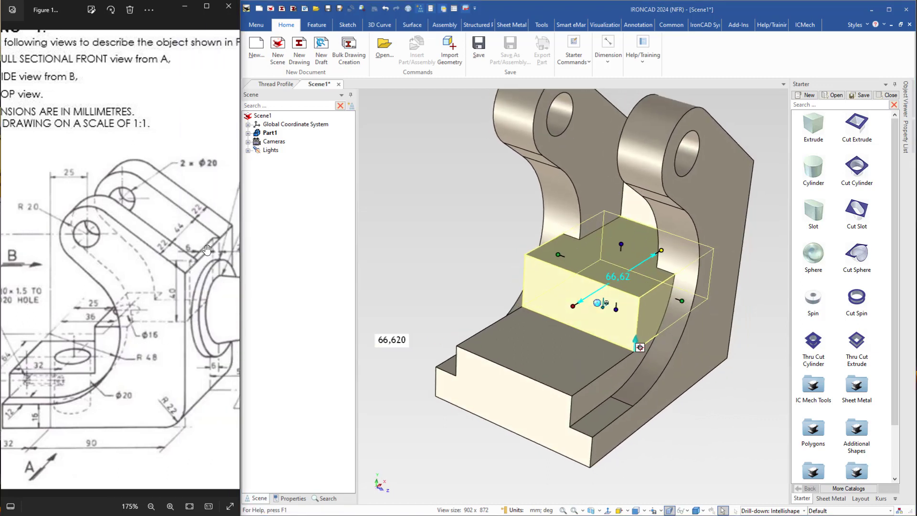
right_click(621, 245)
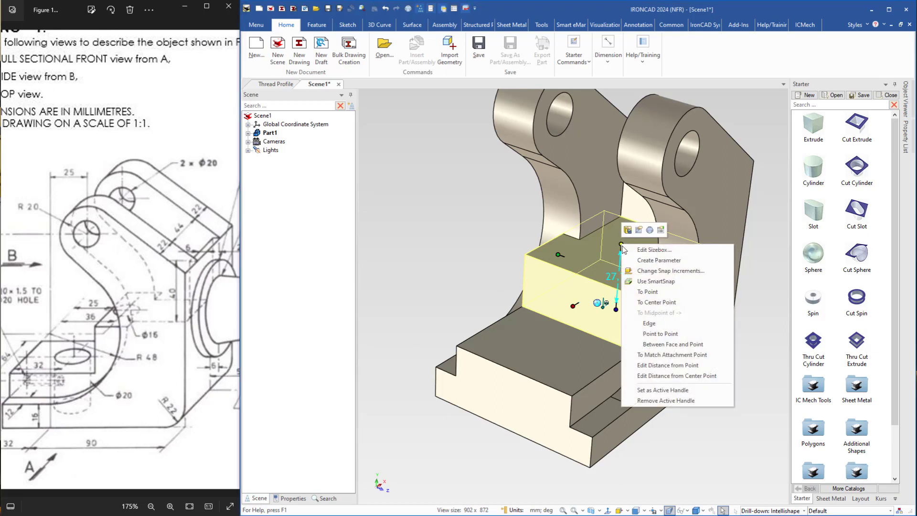
click(659, 365)
middle_drag(597, 330, 606, 254)
click(606, 254)
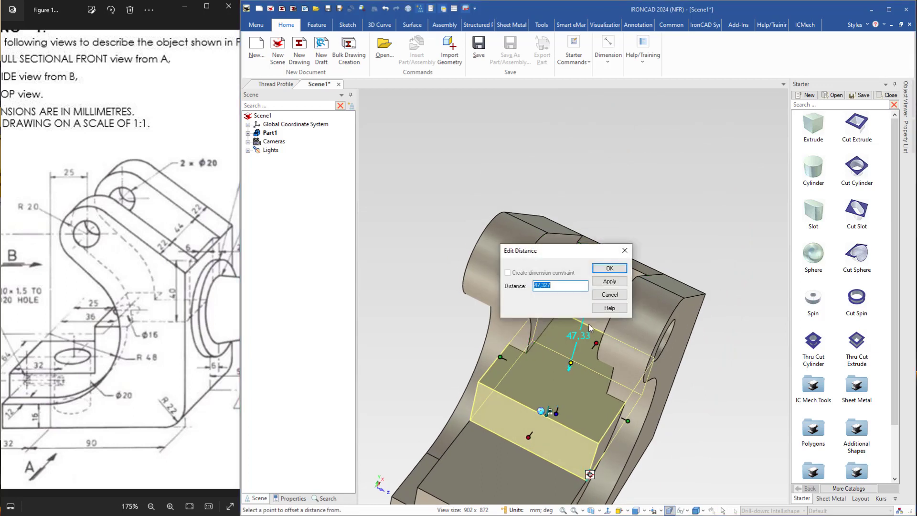
text(40)
key(Return)
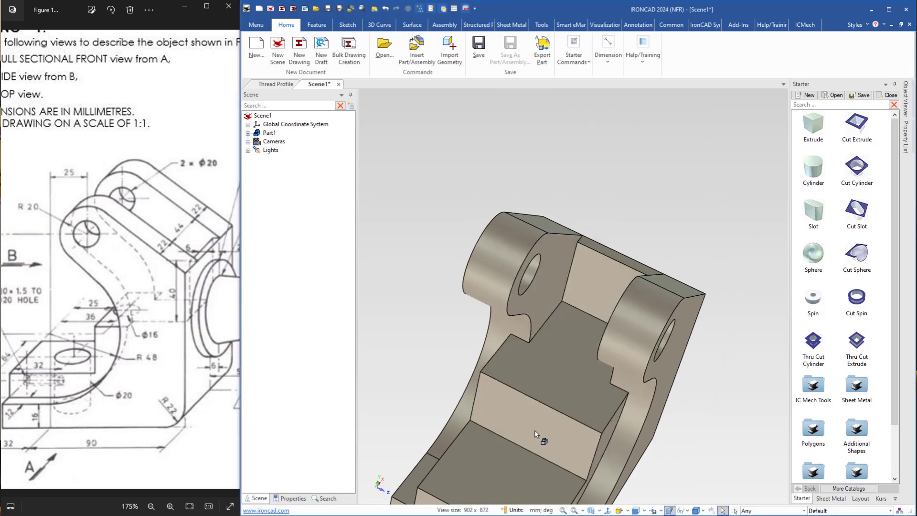
Place a Cut Cylinder on the lower step's top face and set its diameter to 20 mm
middle_drag(535, 432, 536, 294)
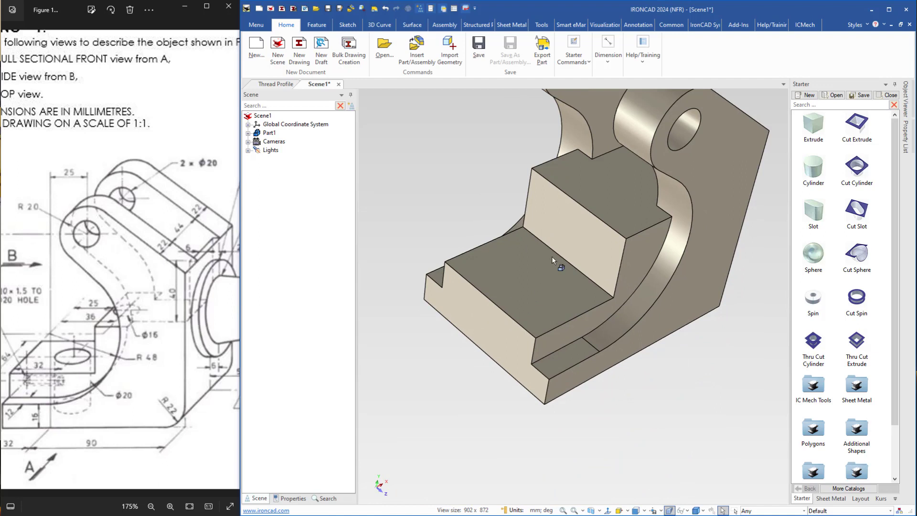
middle_drag(552, 256, 493, 254)
drag(115, 375, 171, 373)
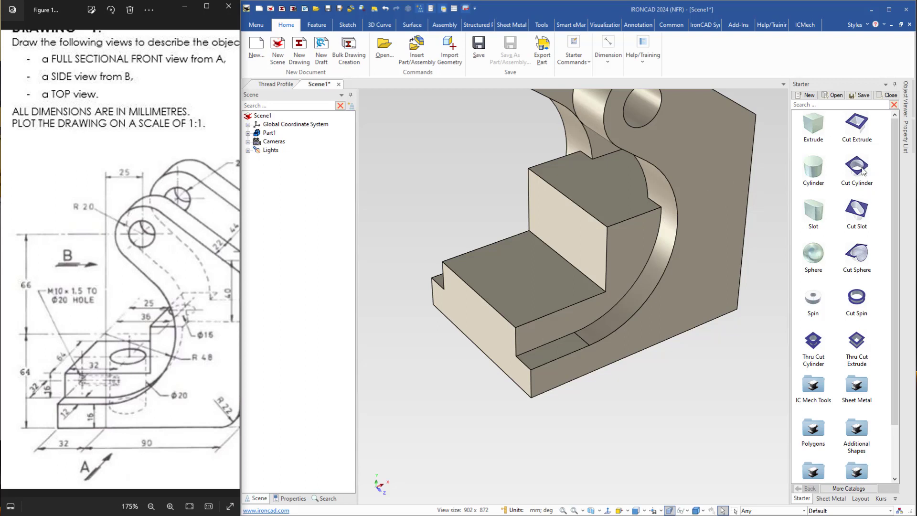
drag(857, 168, 522, 274)
key(Tab)
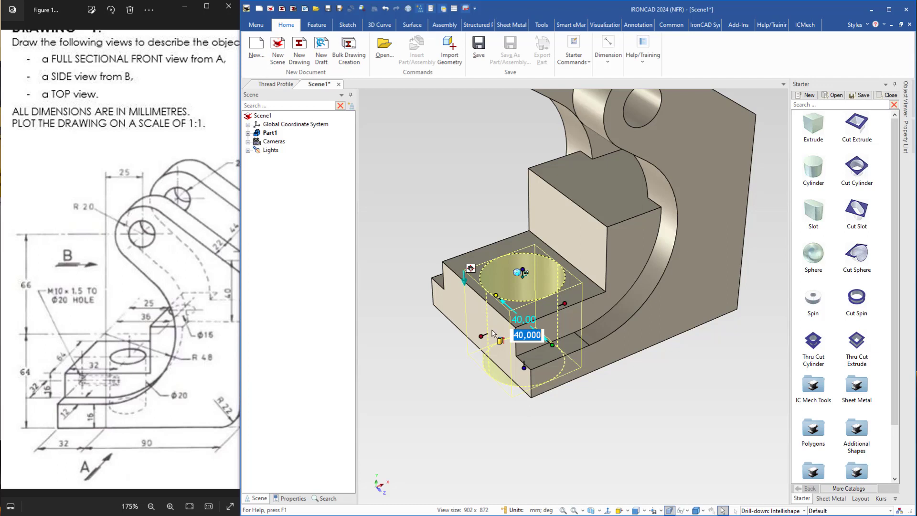
text(20)
key(Return)
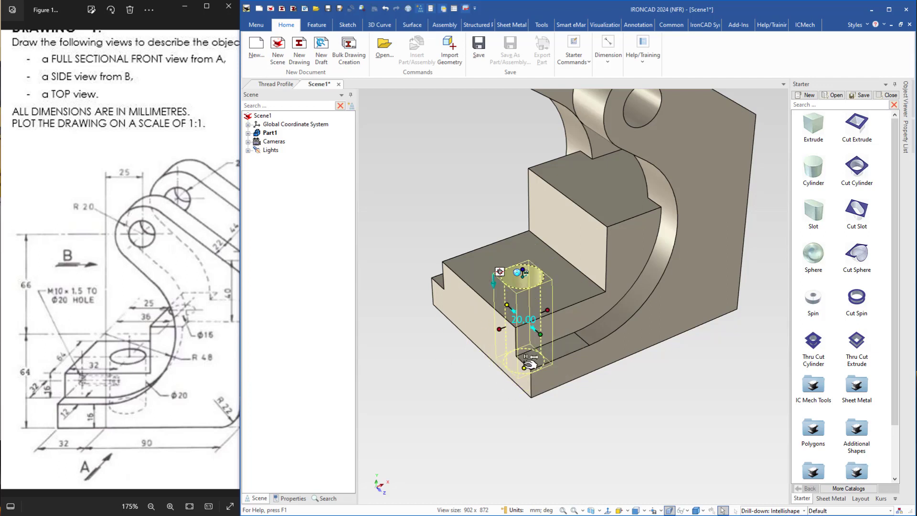
Set the 20 mm hole's depth to 32 mm and move its centre 32 mm from the base's front face
drag(525, 369, 595, 370)
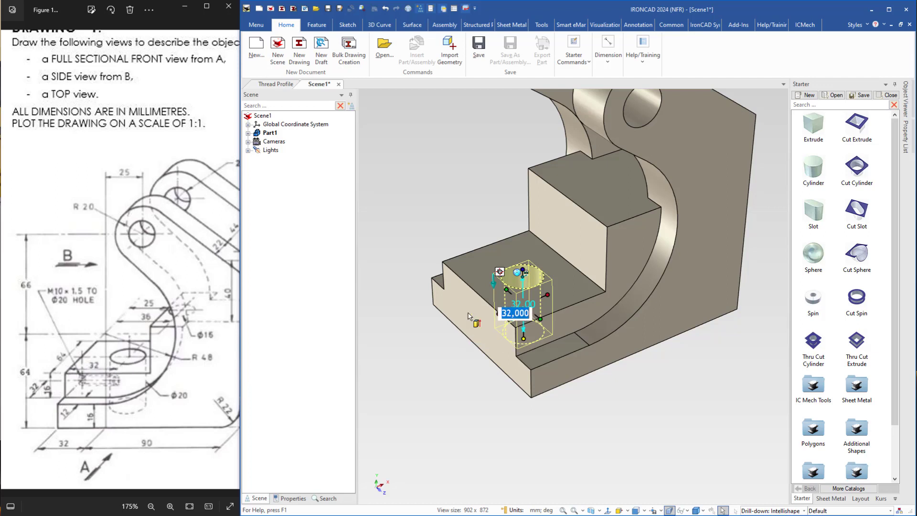
key(F10)
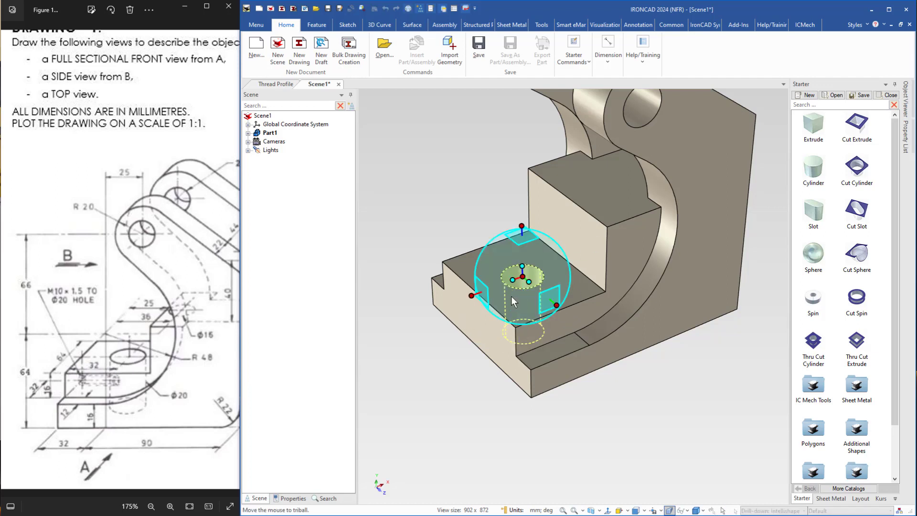
right_click(476, 296)
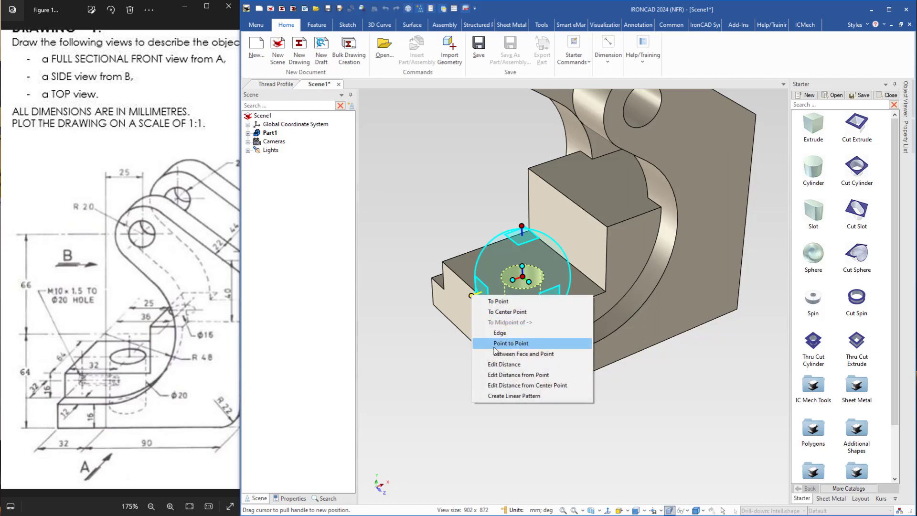
click(501, 374)
click(458, 313)
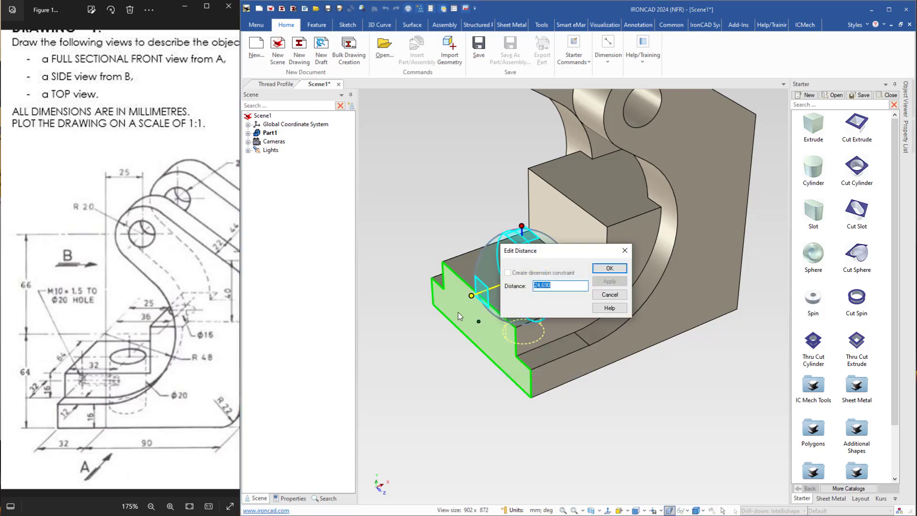
text(32)
key(Return)
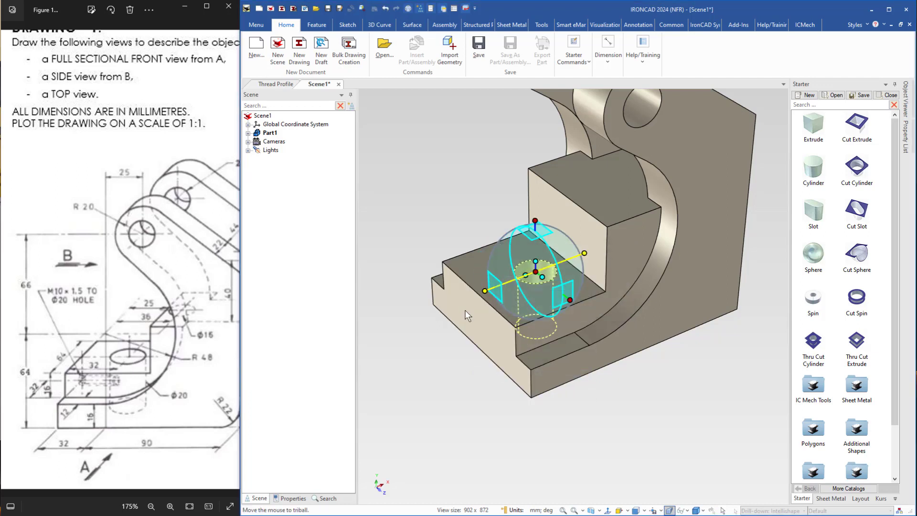
key(F10)
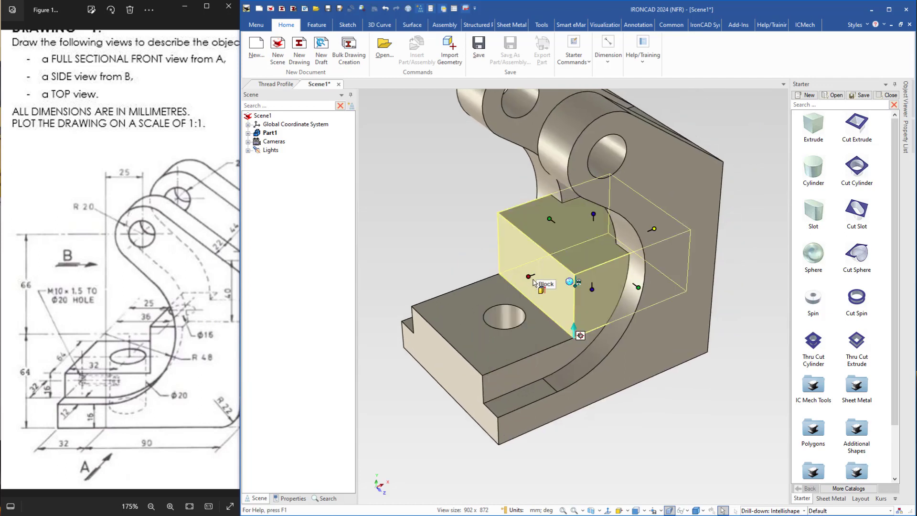
Set the upper block's front face 25 mm behind the 20 mm hole's centre, making the block 59 mm long
right_click(532, 275)
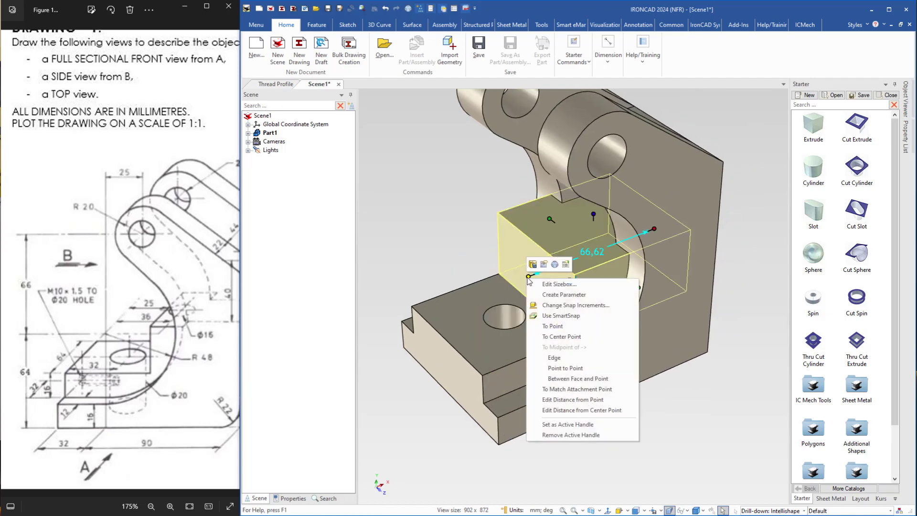
click(567, 410)
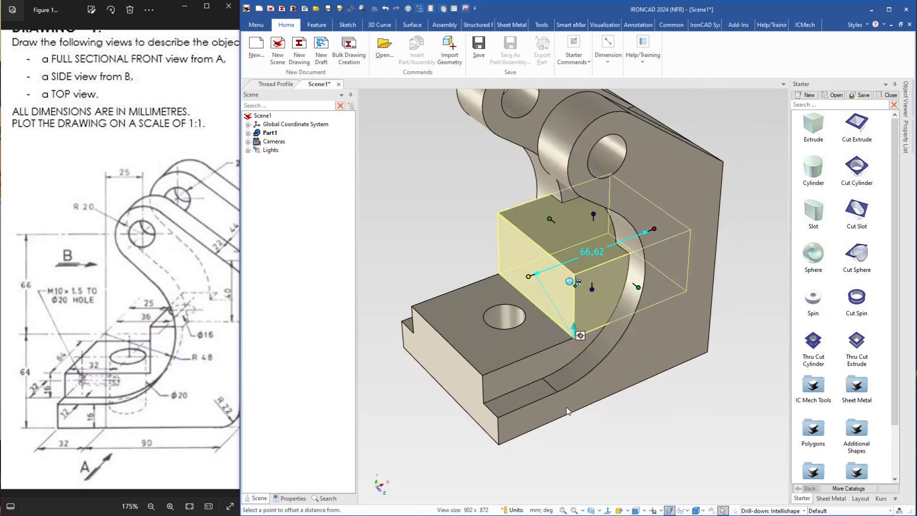
click(515, 327)
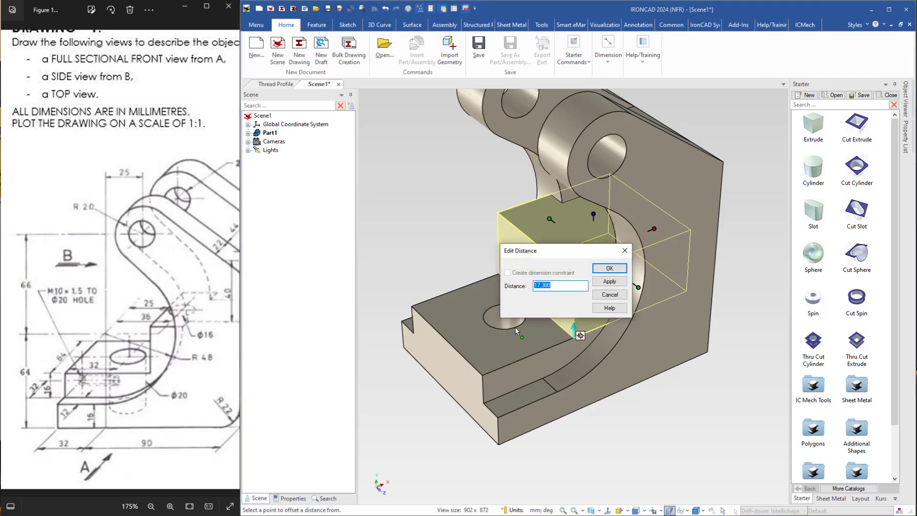
text(59)
key(Return)
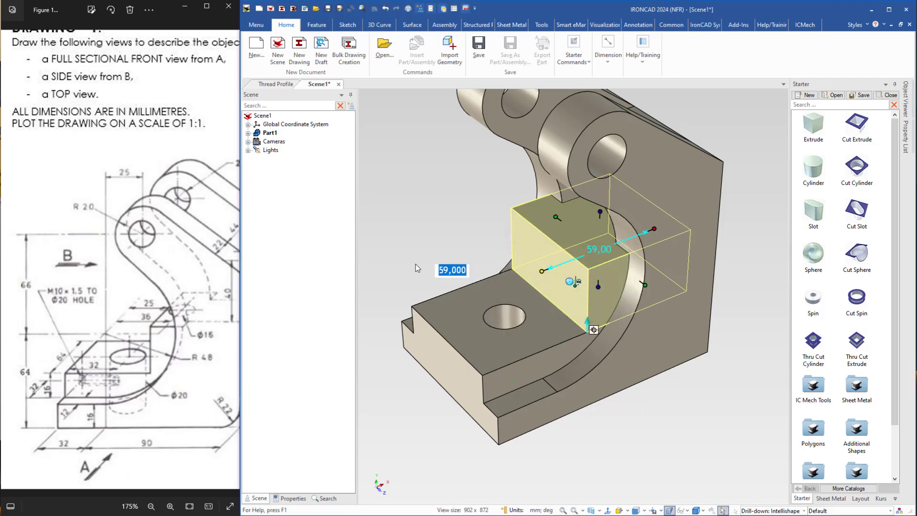
click(414, 224)
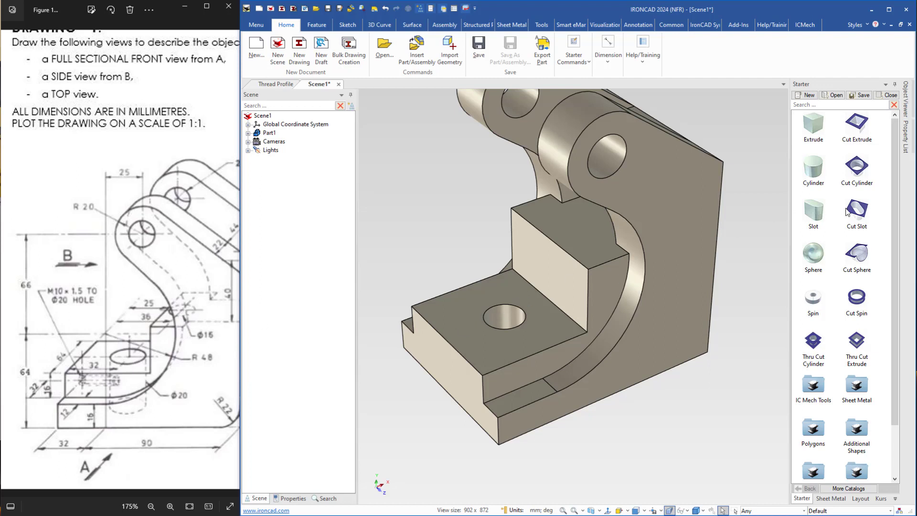
Place a Cut Cylinder on the upper block's top face, set its diameter to 16 mm and extend the cut deeper
drag(860, 171, 593, 219)
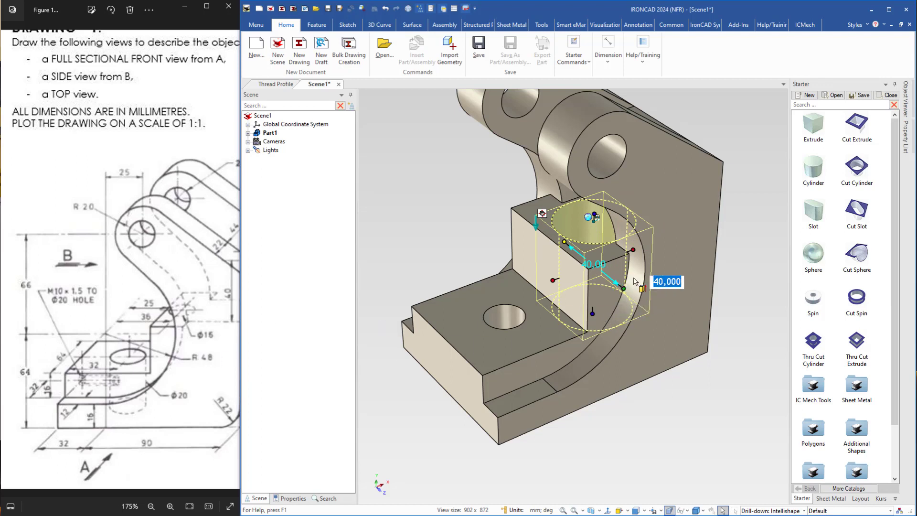
text(16)
key(Return)
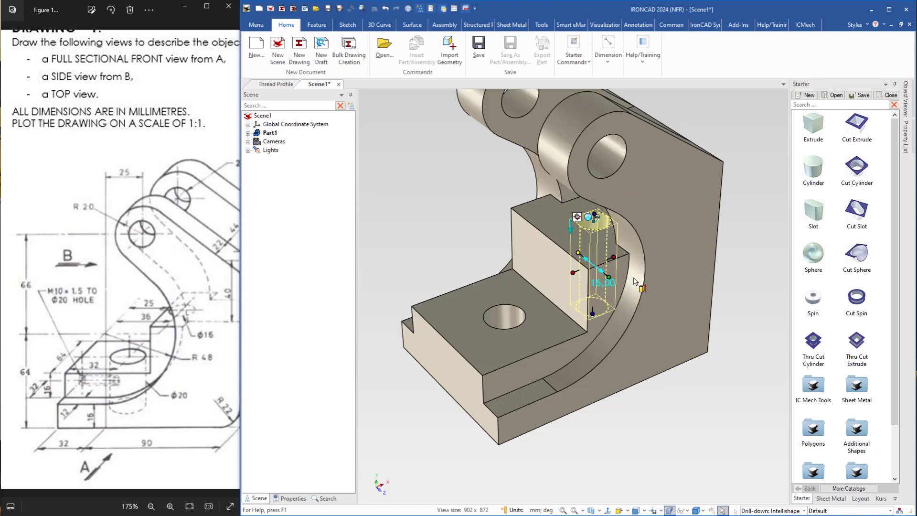
drag(593, 316, 628, 385)
Position the 16 mm hole 36 mm behind the 20 mm hole's centre, following the reference drawing
key(F10)
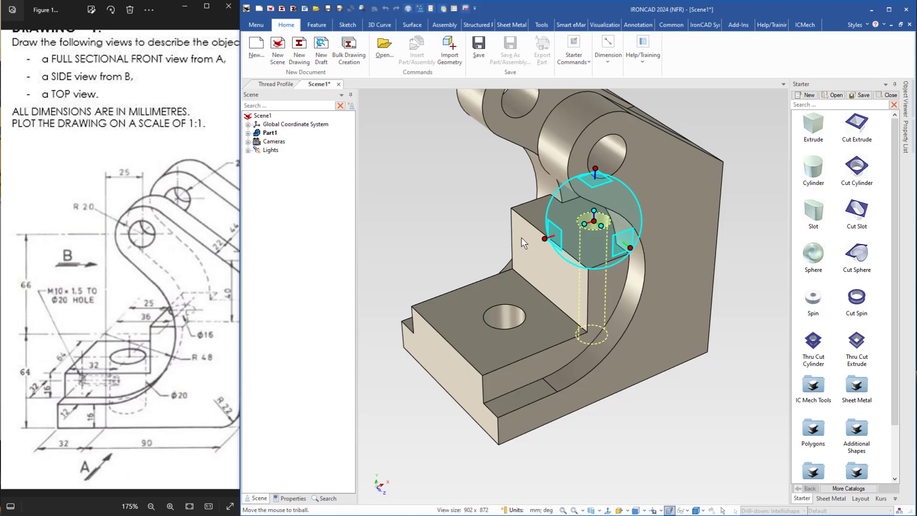
right_click(545, 239)
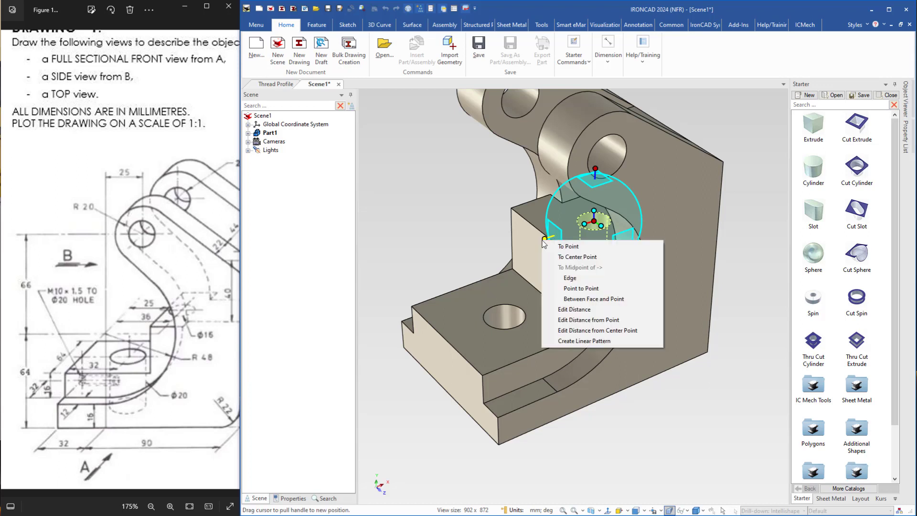
click(574, 330)
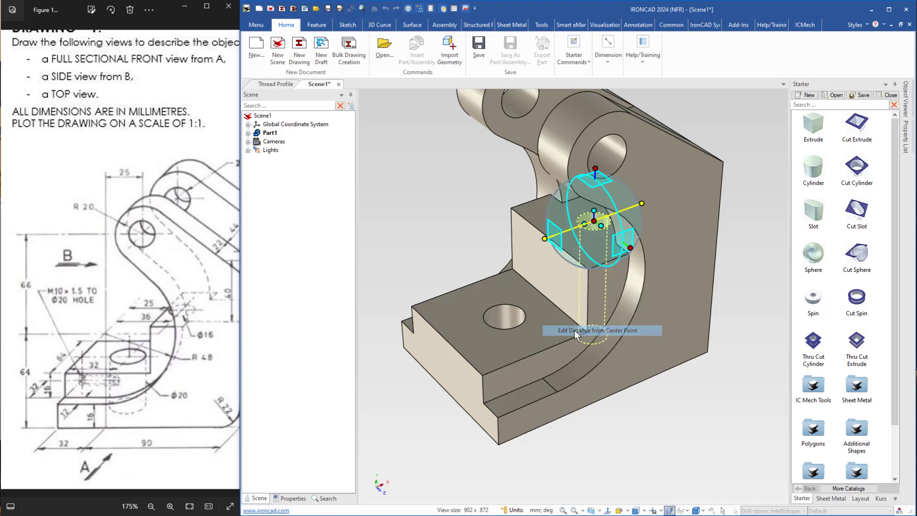
click(512, 330)
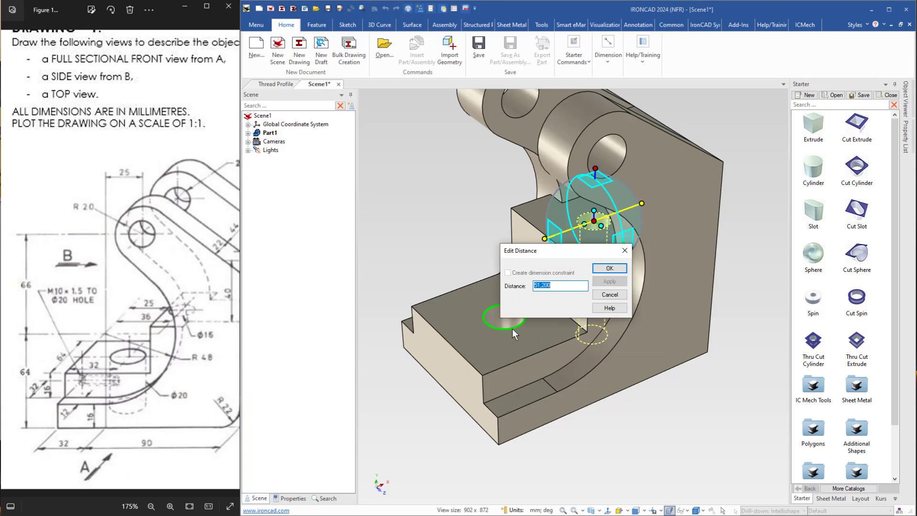
text(40)
key(Return)
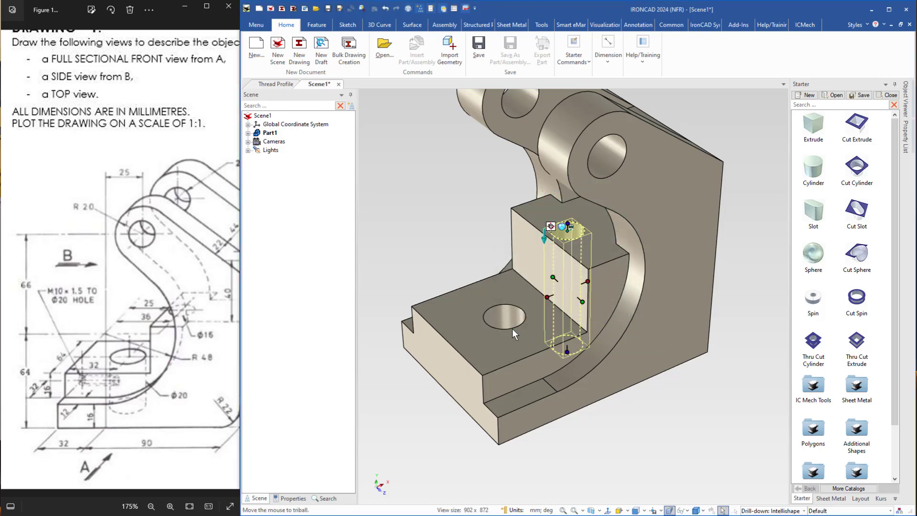
click(456, 248)
Place a Cylinder on the bracket's vertical back face and set its diameter to 64 mm
scroll(500, 282, down, 3)
mouse_move(517, 310)
middle_down()
mouse_move(590, 317)
mouse_move(602, 332)
mouse_move(726, 287)
mouse_move(537, 348)
mouse_move(557, 247)
mouse_move(522, 313)
middle_up()
drag(195, 329, 45, 329)
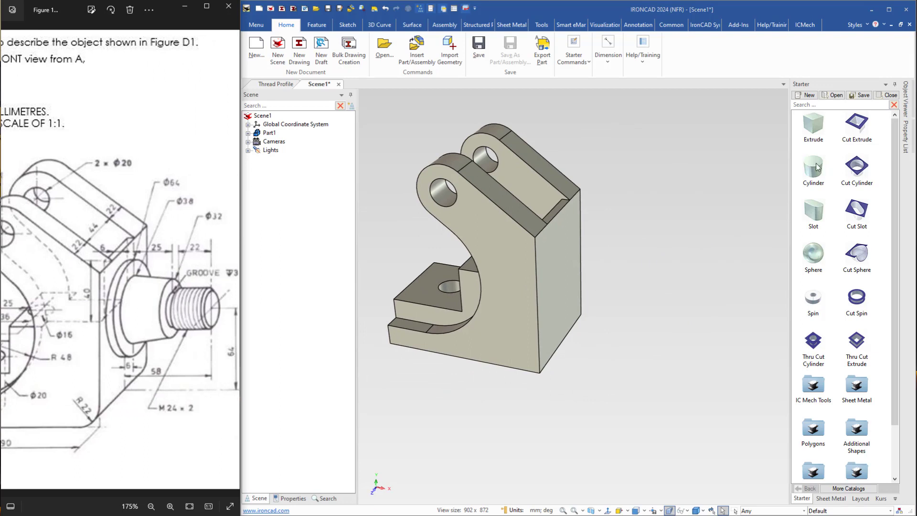
drag(818, 166, 559, 258)
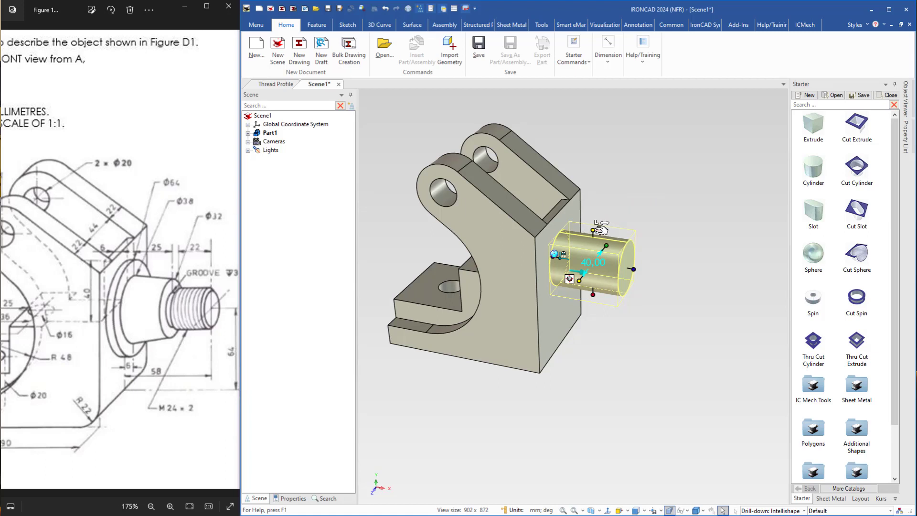
click(595, 228)
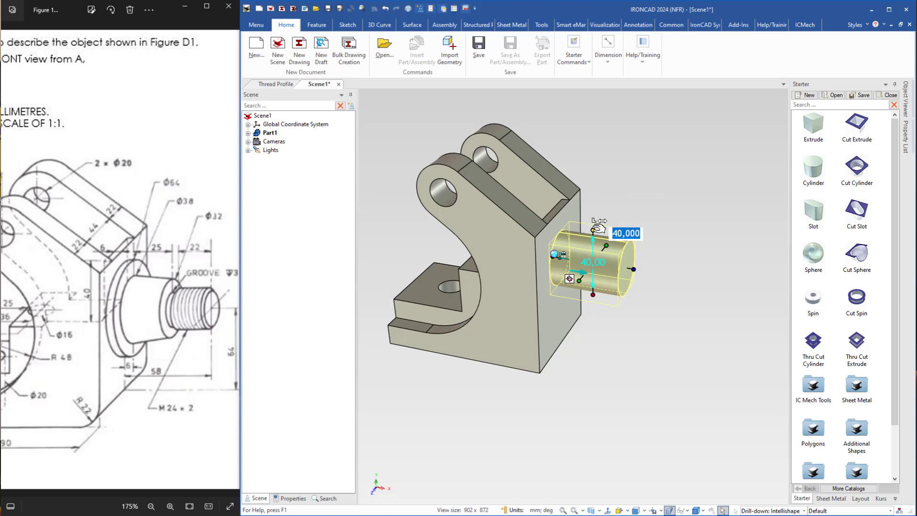
text(64)
key(Return)
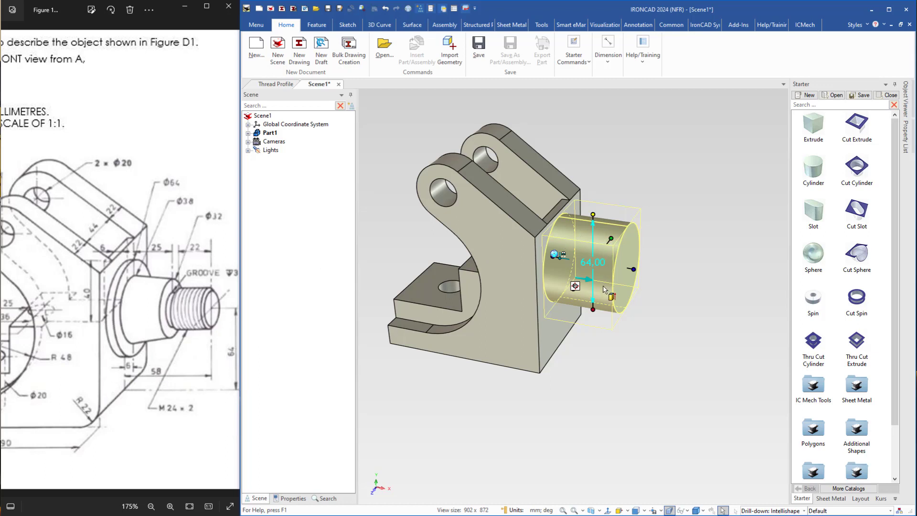
Position the 64 mm cylinder's centre 64 mm above the bracket's bottom edge
click(554, 254)
right_click(560, 203)
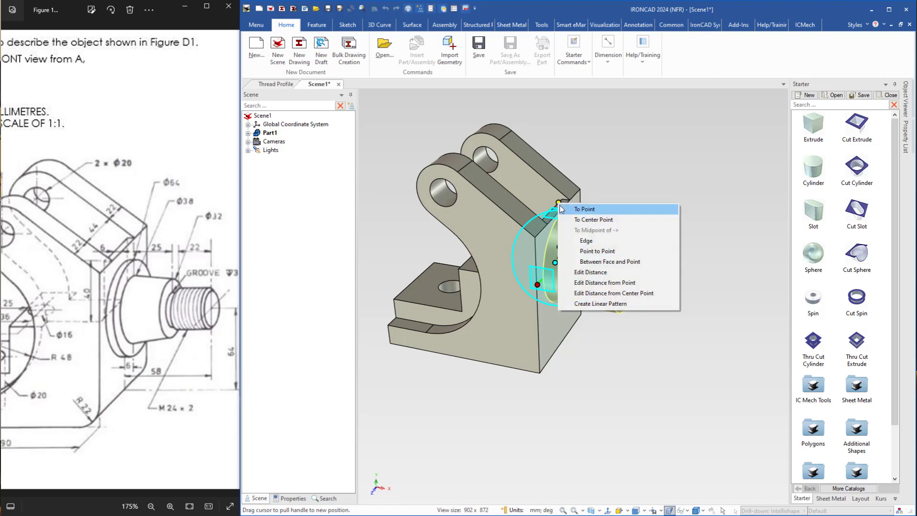
click(599, 286)
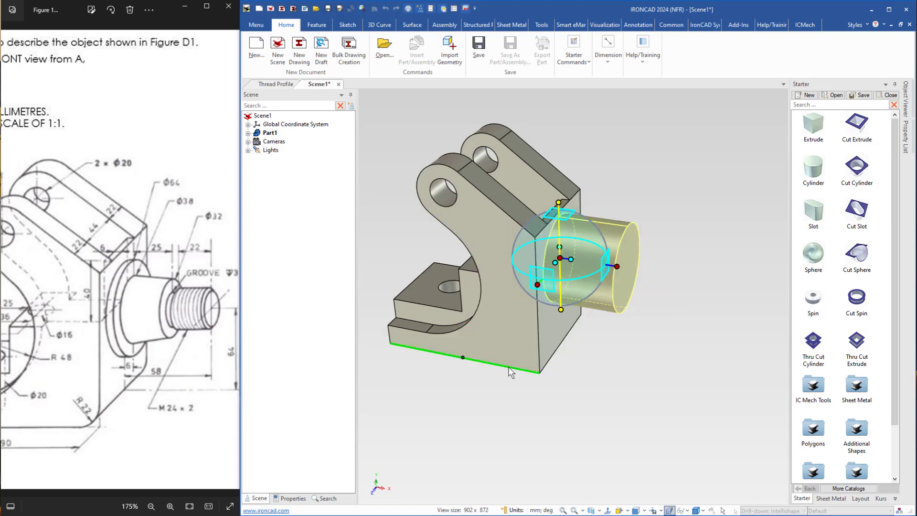
click(503, 366)
text(64)
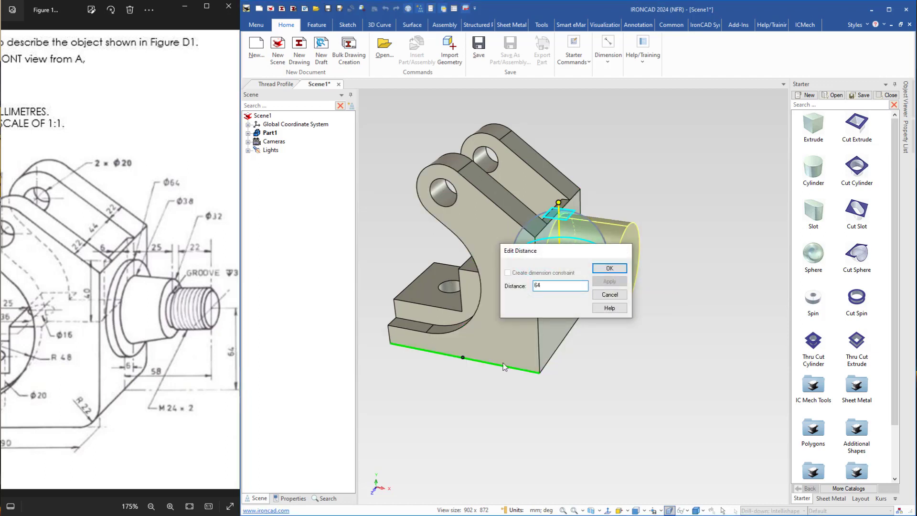
key(Return)
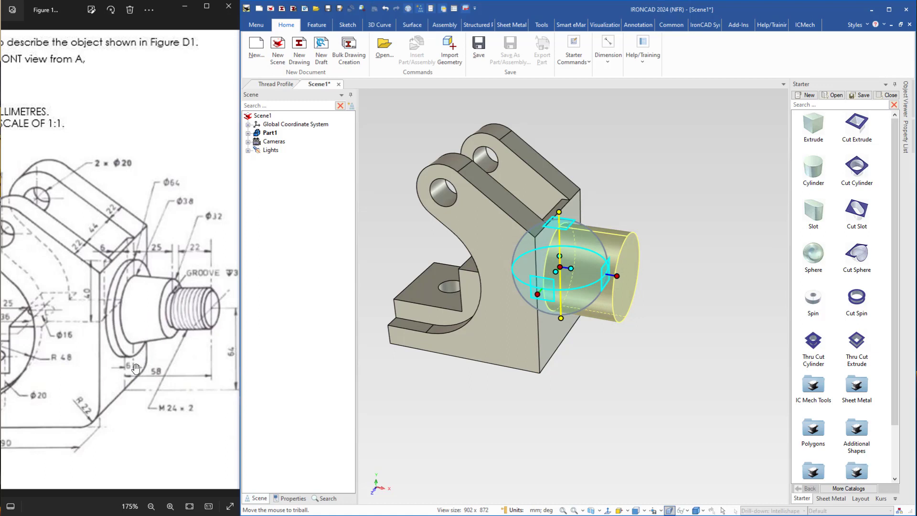
key(F10)
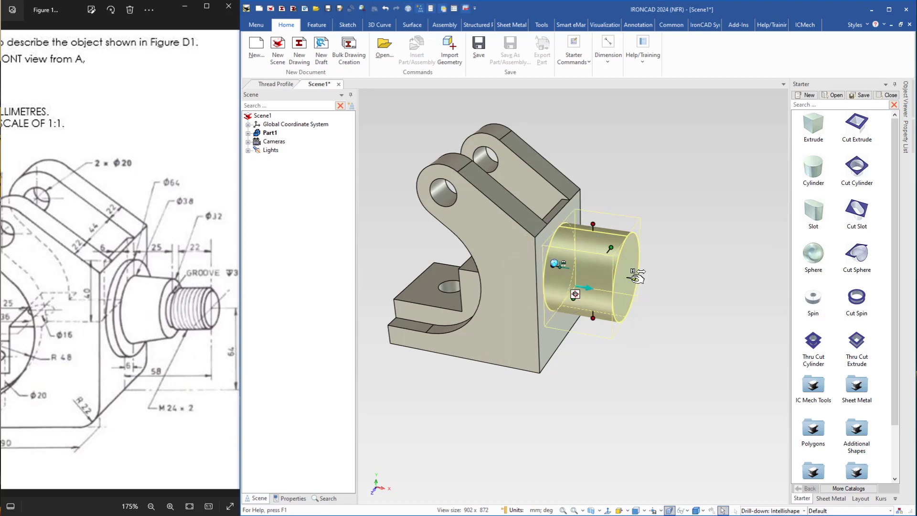
Set the 64 mm cylinder's length to 6 mm to form a thin round flange
click(635, 278)
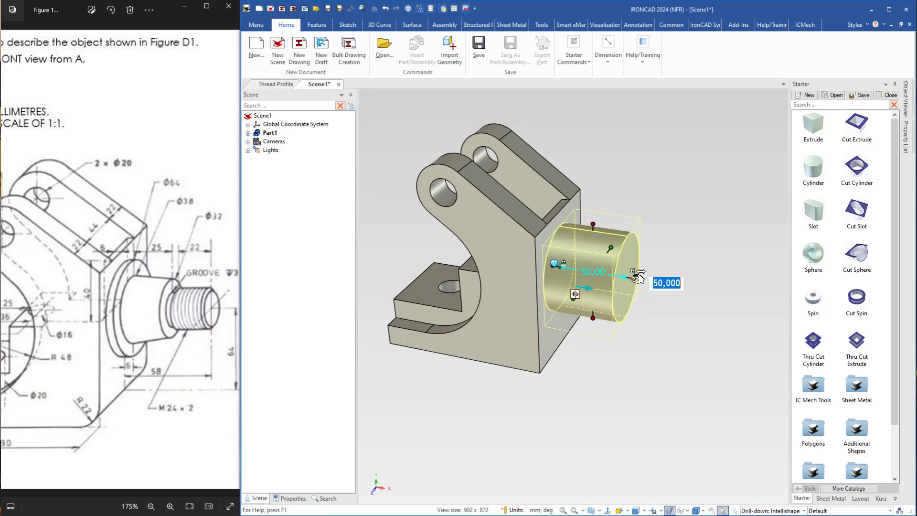
text(6)
key(Return)
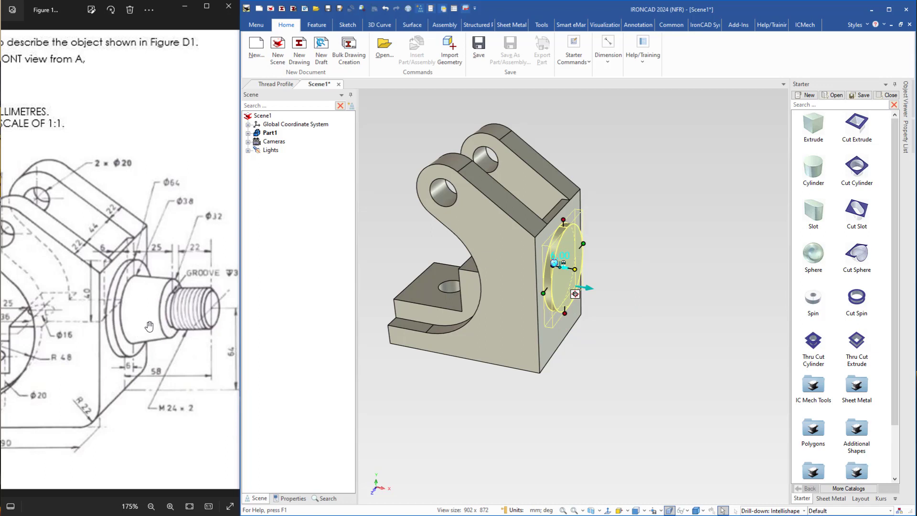
drag(179, 282, 148, 313)
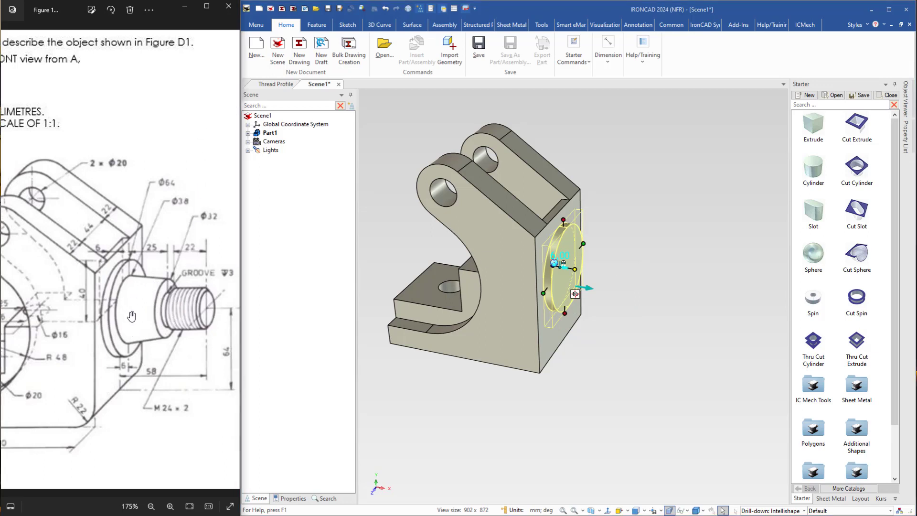
click(688, 223)
Place a Cylinder at the centre of the 64 mm flange's face, 38 mm in diameter and 25 mm long
scroll(683, 248, up, 5)
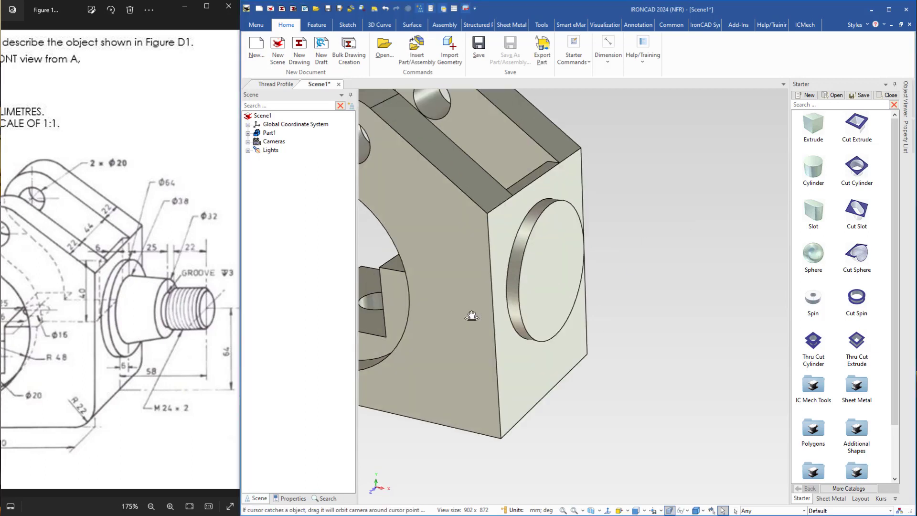
drag(818, 168, 581, 287)
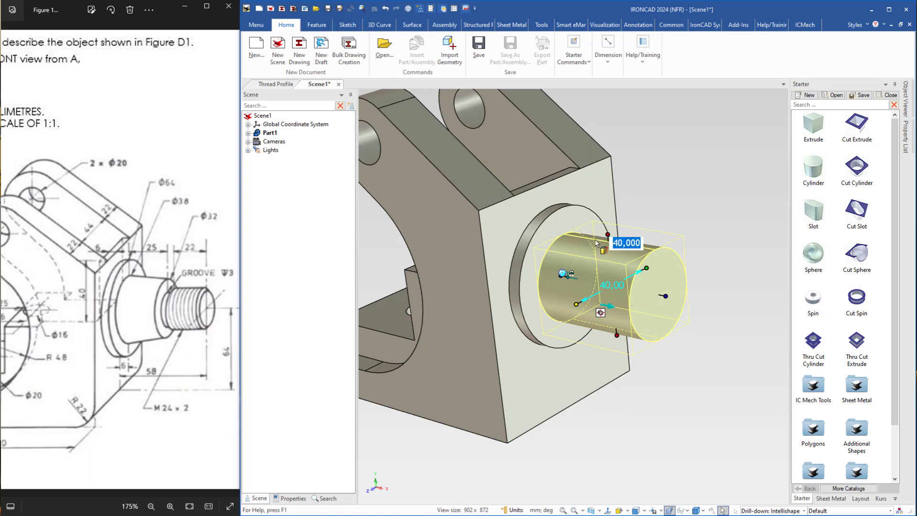
text(38)
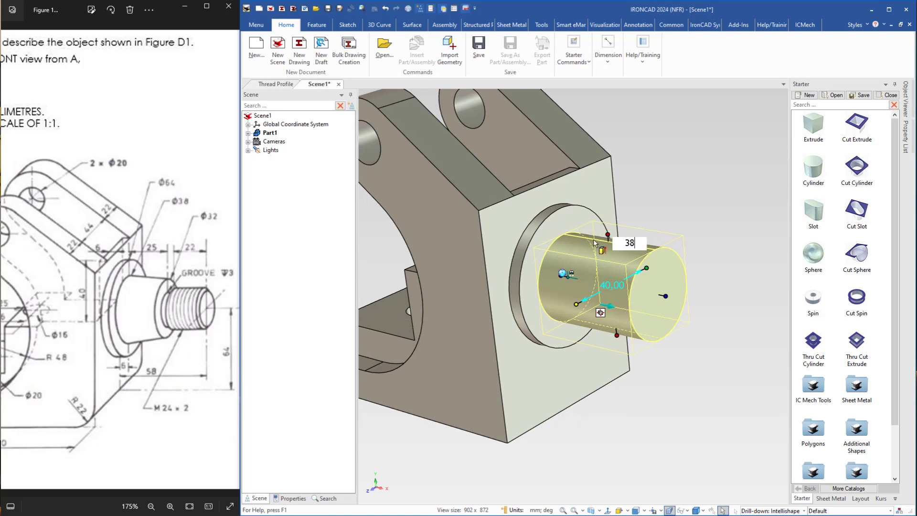
key(Return)
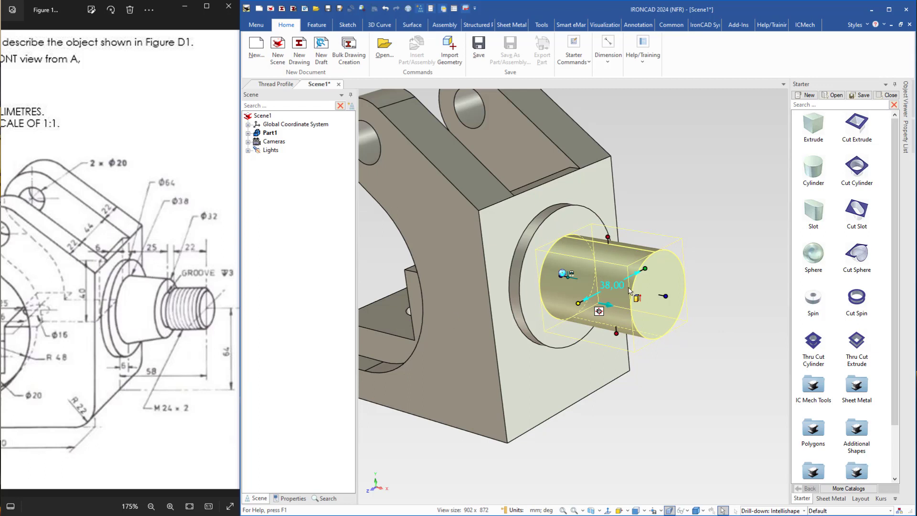
mouse_move(670, 294)
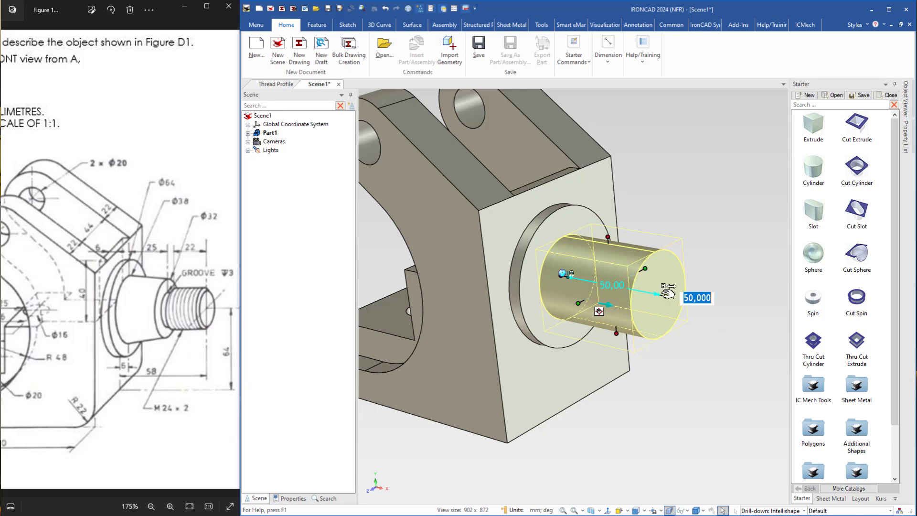
text(25)
key(Return)
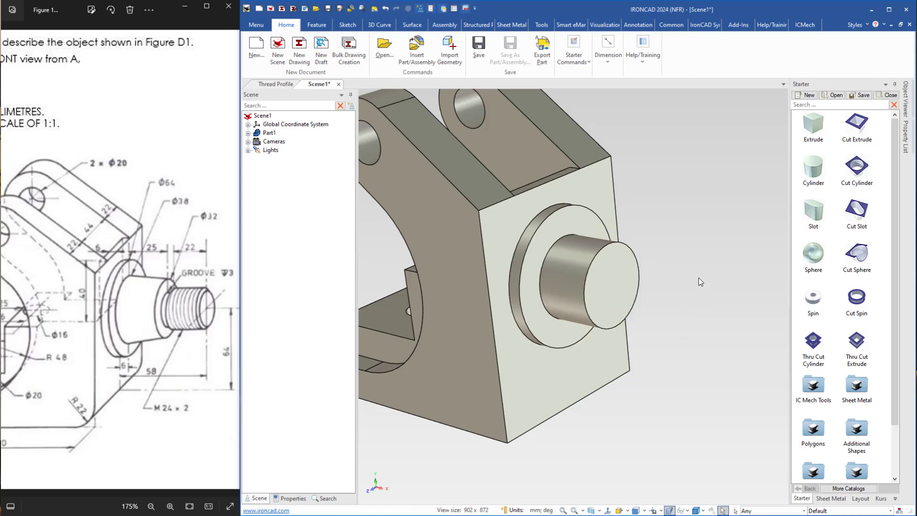
click(702, 284)
Place another Cylinder centred on the 38 mm cylinder's end face and set its diameter to 32 mm
drag(605, 309, 609, 310)
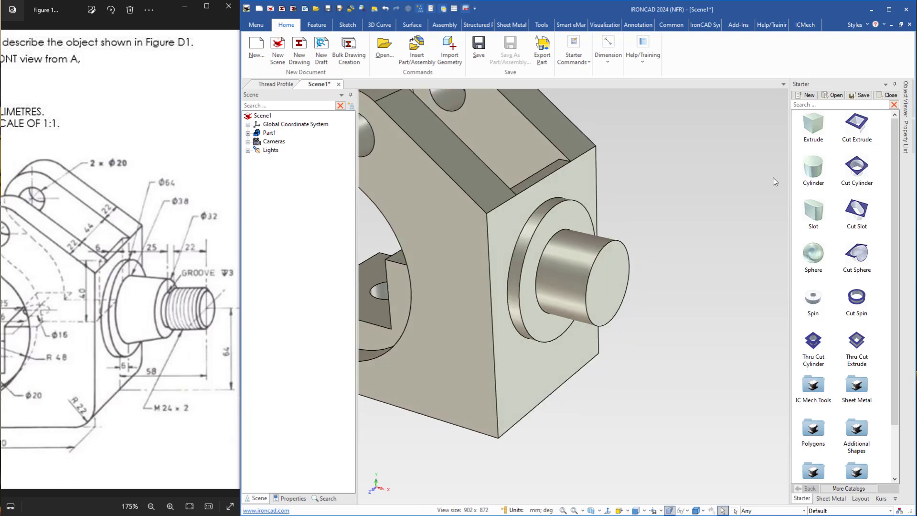
drag(821, 166, 608, 286)
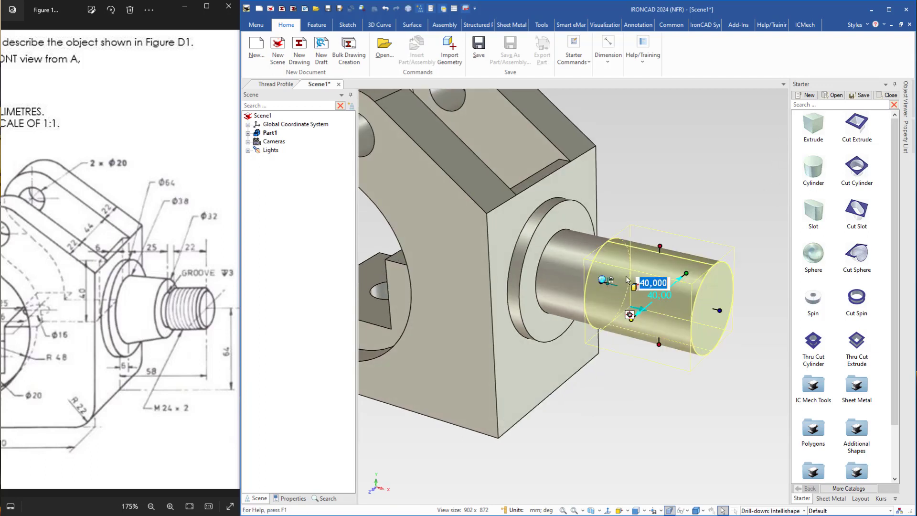
click(659, 247)
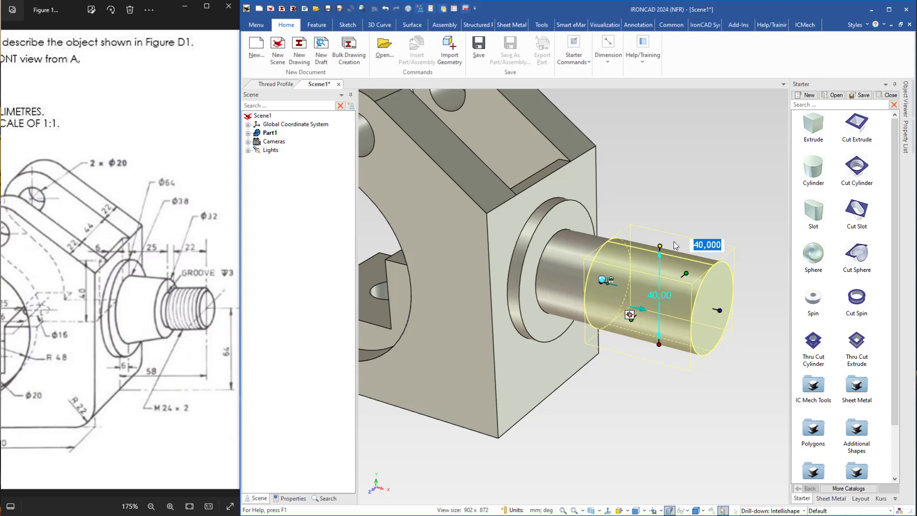
text(32)
key(Return)
click(609, 372)
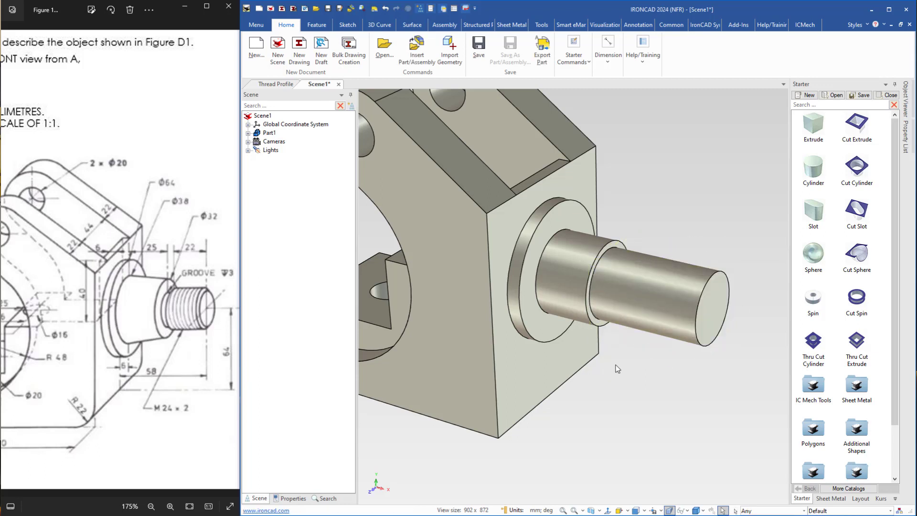
Set up a Dist-Dist chamfer on the 38 mm cylinder's outer end edge, with 25 mm along its length to the flange face
scroll(606, 349, up, 5)
middle_drag(540, 295, 591, 221)
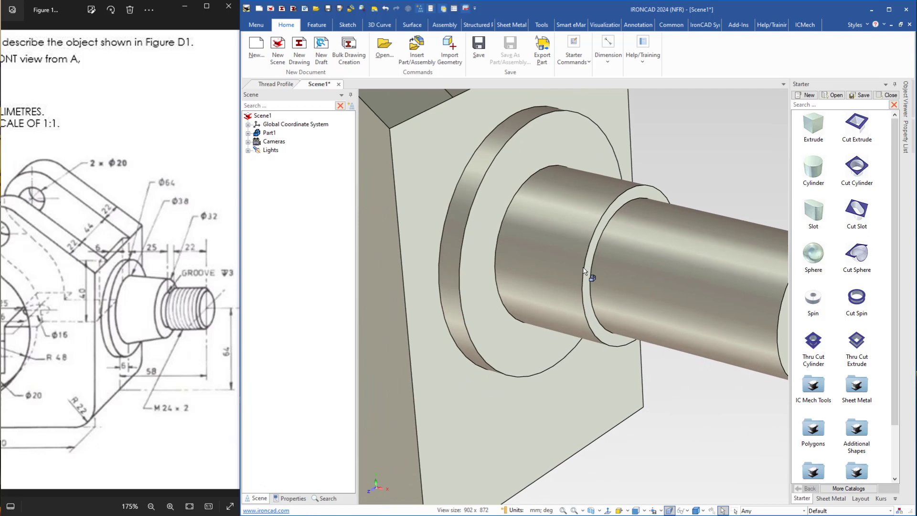
click(577, 210)
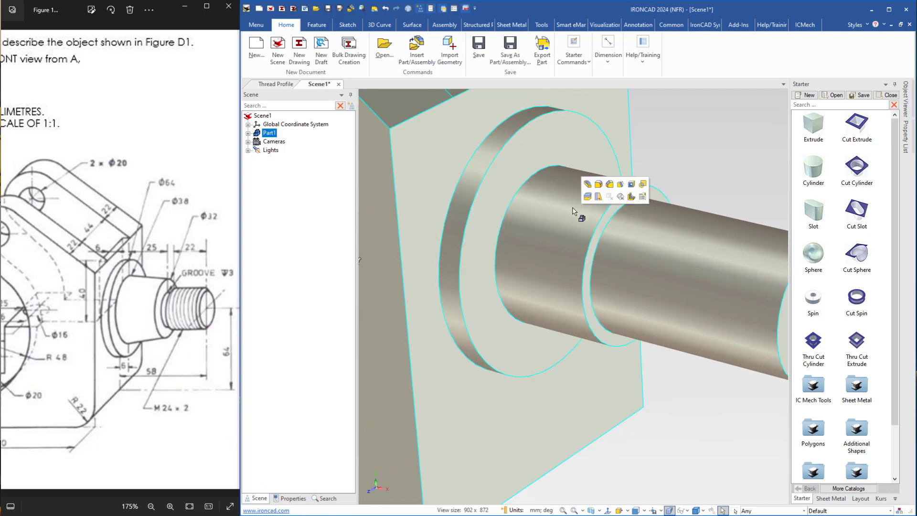
click(610, 185)
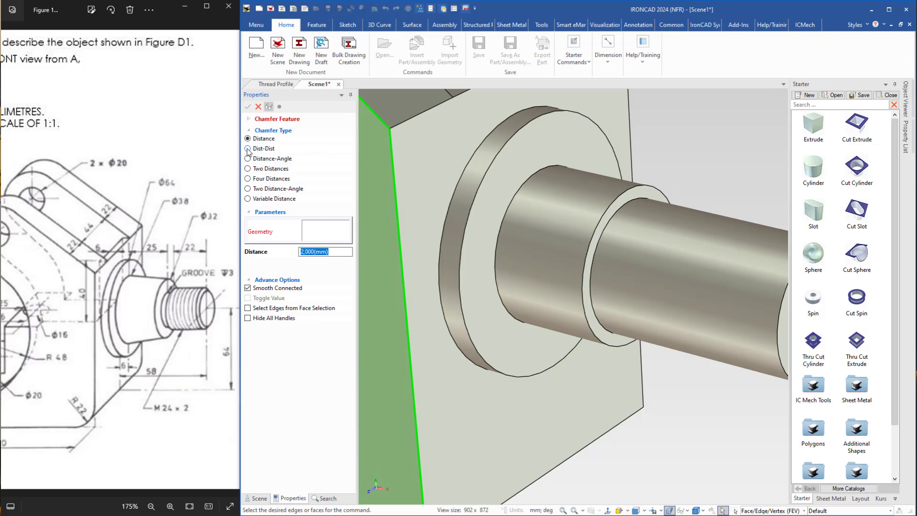
click(259, 149)
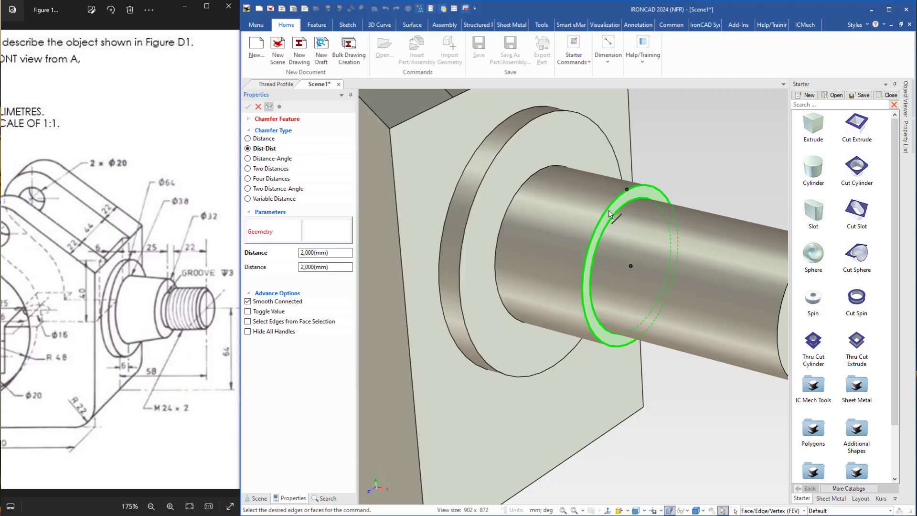
click(591, 221)
middle_drag(529, 304, 575, 282)
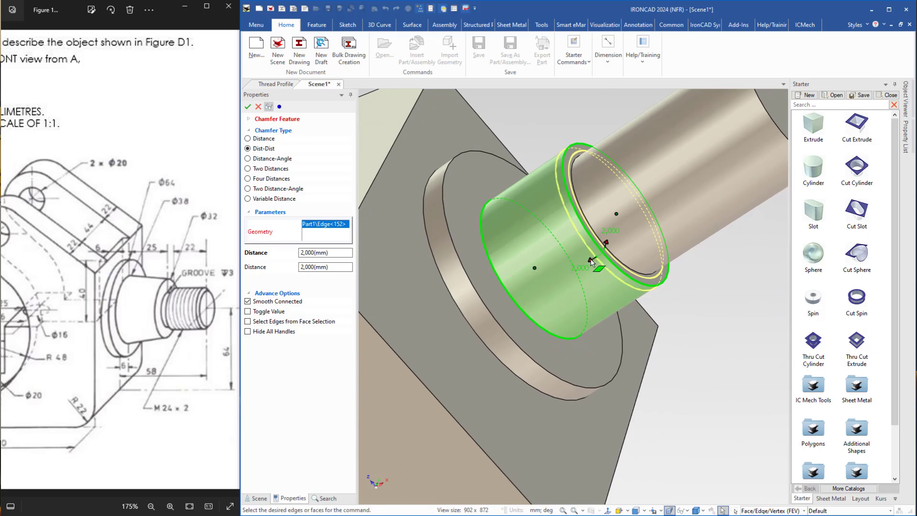
drag(591, 259, 510, 296)
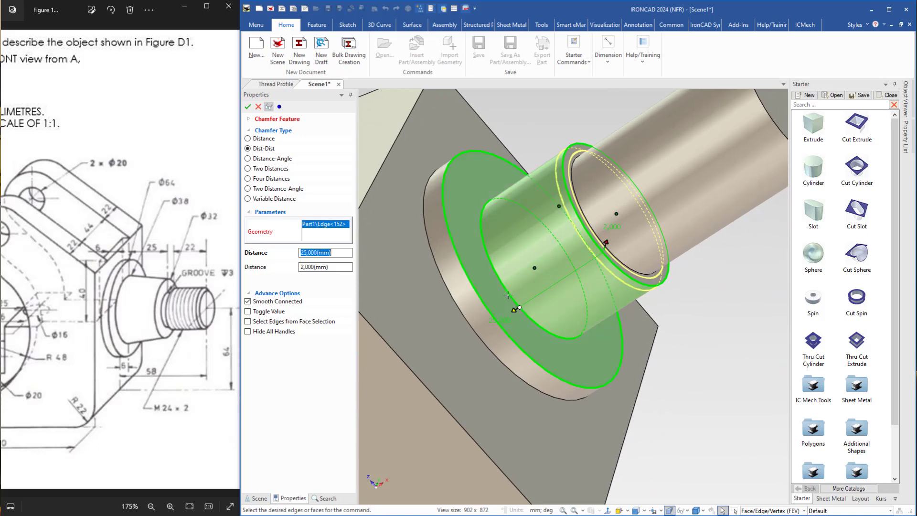
Set the chamfer's second distance to 3 mm, matching the 32 mm cylinder's edge, and apply the chamfer
scroll(599, 276, up, 3)
middle_drag(599, 276, 620, 286)
drag(637, 253, 643, 241)
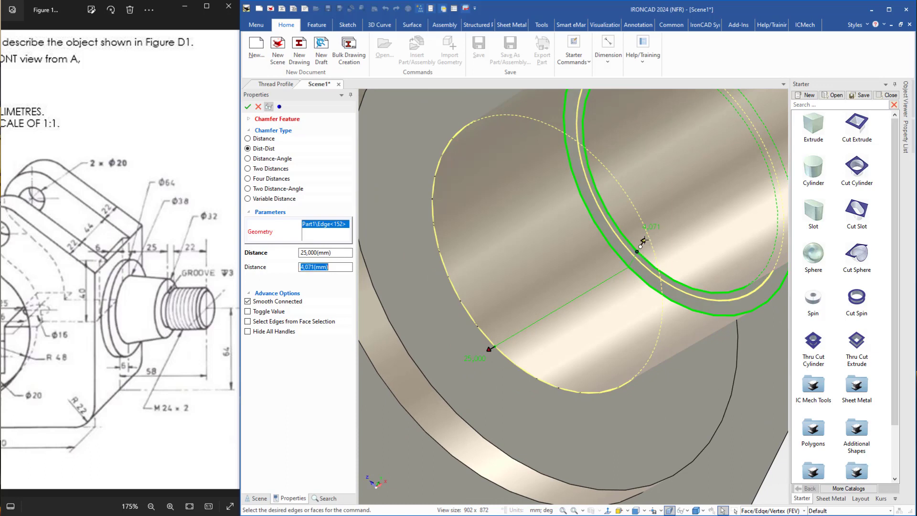
key(Return)
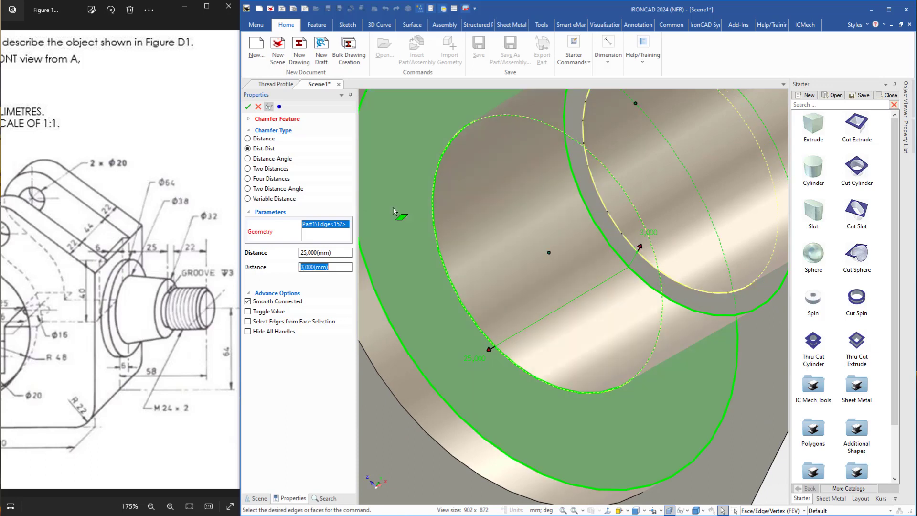
click(386, 196)
Delete the 32 mm cylinder from the end of the tapered boss
scroll(465, 195, down, 5)
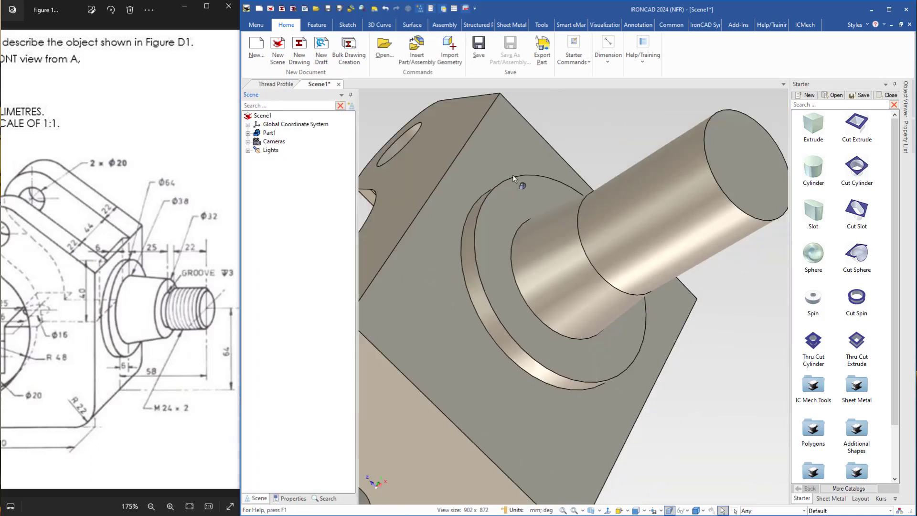
middle_drag(603, 220, 573, 281)
click(581, 266)
click(582, 265)
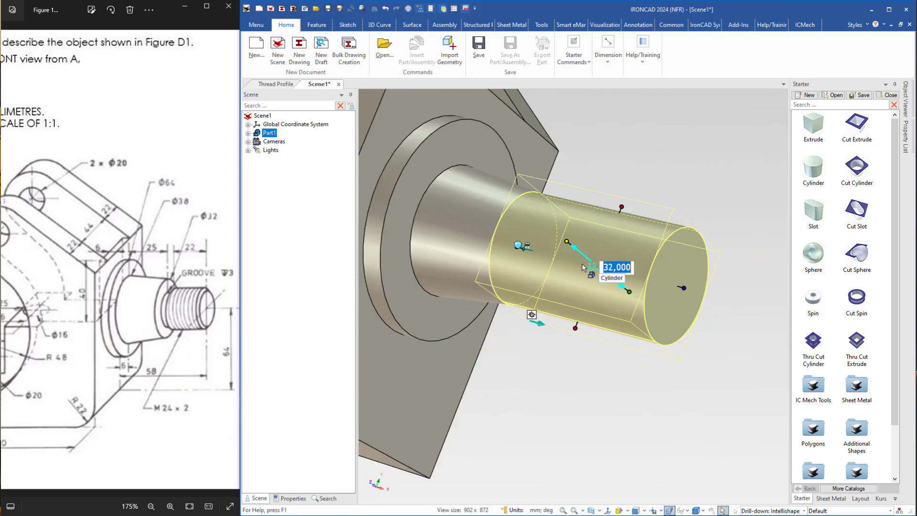
key(Delete)
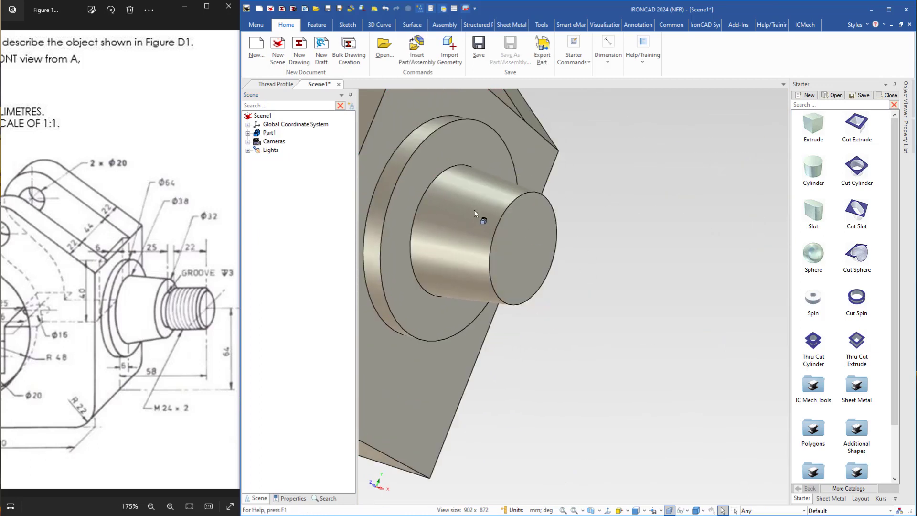
Place a Boss Thread from IC Mech Tools on the tapered boss's end face, with a manual diameter of 24 mm, and preview it
scroll(473, 209, down, 3)
middle_drag(474, 209, 311, 313)
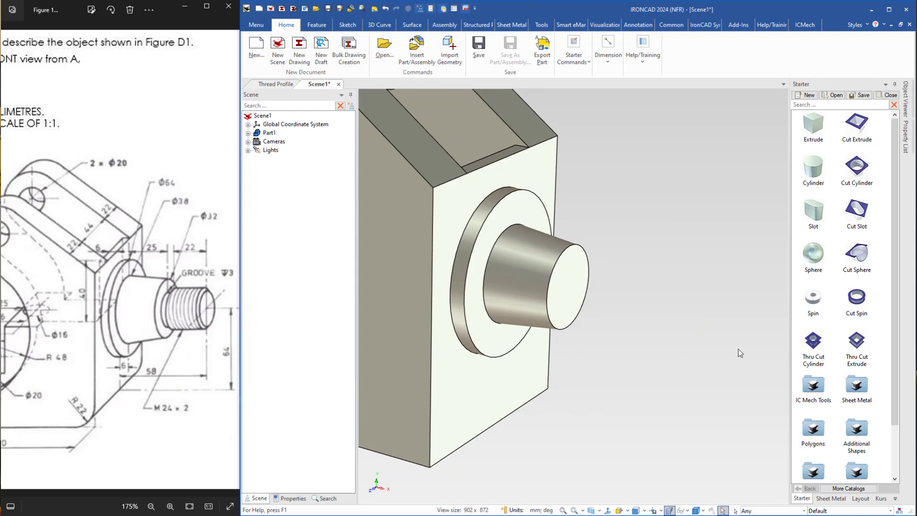
double_click(813, 386)
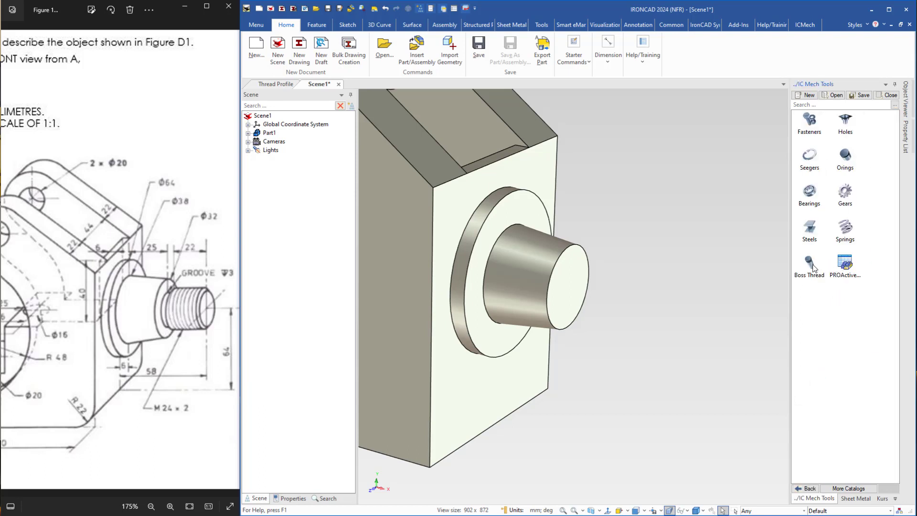
drag(812, 266, 568, 288)
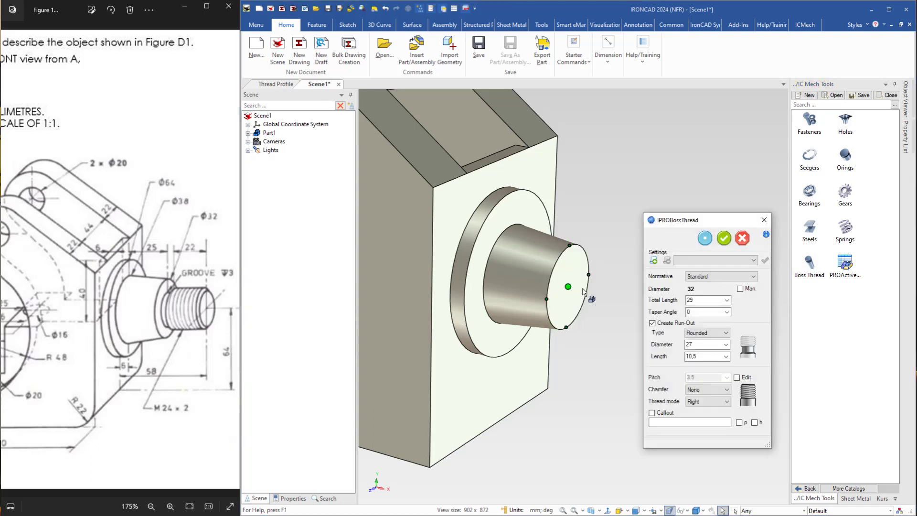
drag(710, 225, 658, 192)
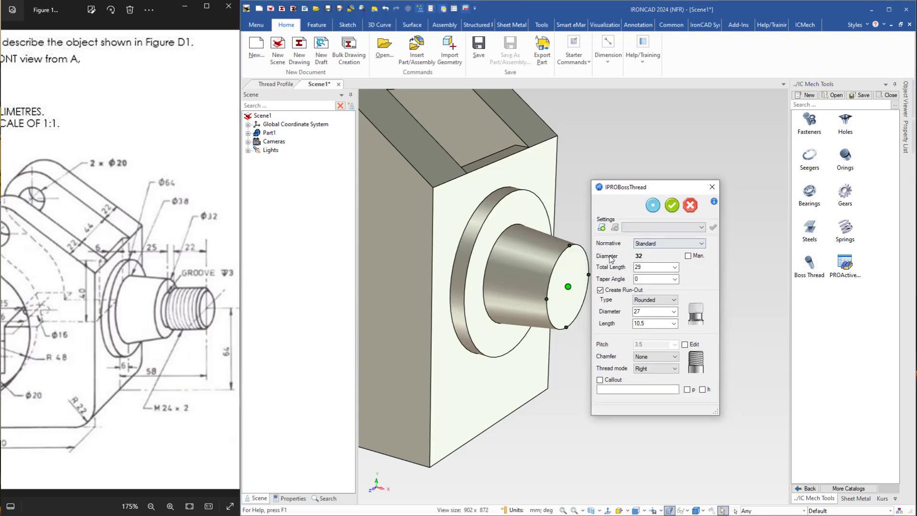
click(689, 256)
double_click(640, 256)
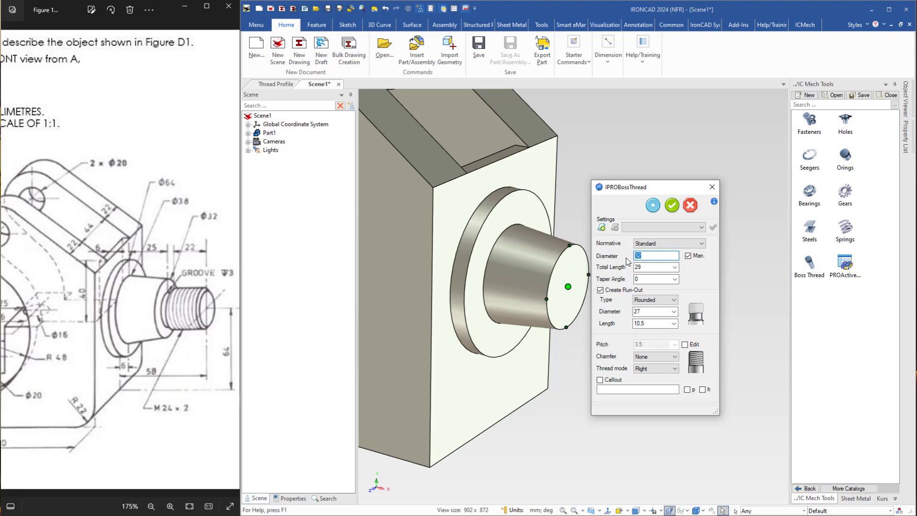
text(24)
click(654, 205)
drag(675, 199, 764, 171)
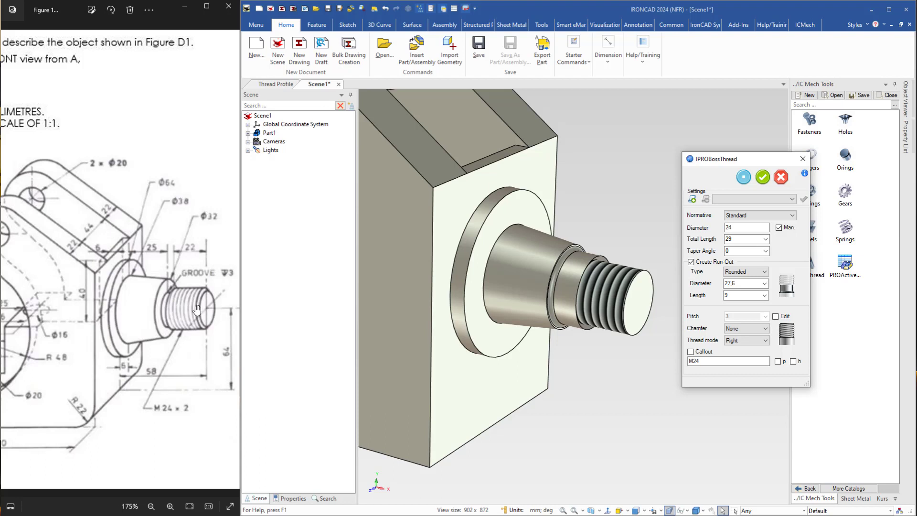
Set the thread's rounded run-out to 18 mm diameter and 5 mm length, and preview it
drag(746, 283, 702, 281)
drag(739, 295, 715, 298)
text(5)
click(746, 176)
mouse_move(592, 306)
middle_down()
mouse_move(621, 312)
mouse_move(603, 314)
middle_up()
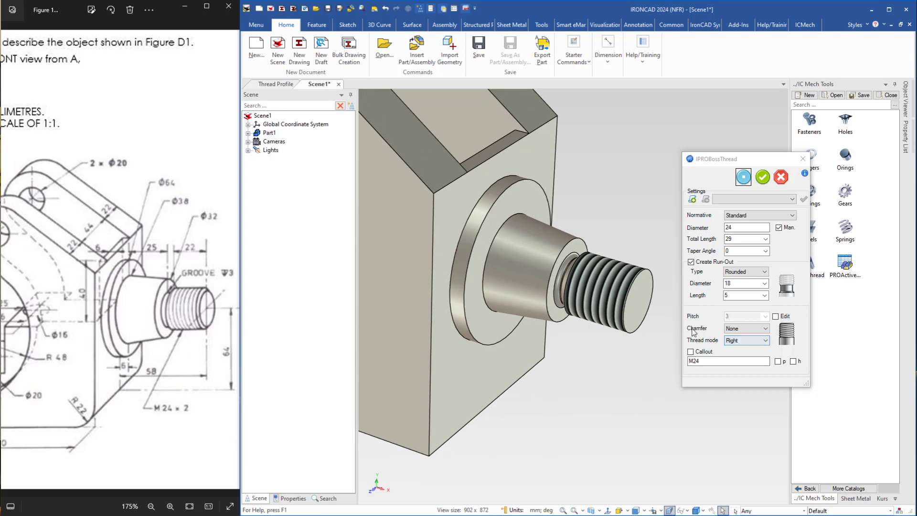
Set the boss thread's chamfer to Up and its pitch to 2, and create the thread
click(752, 328)
click(745, 344)
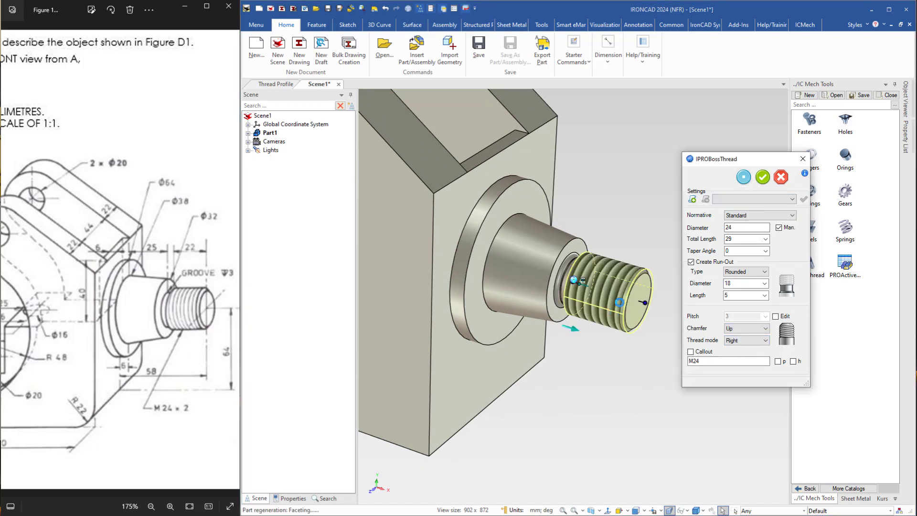
mouse_move(616, 308)
middle_down()
mouse_move(652, 327)
mouse_move(621, 318)
middle_up()
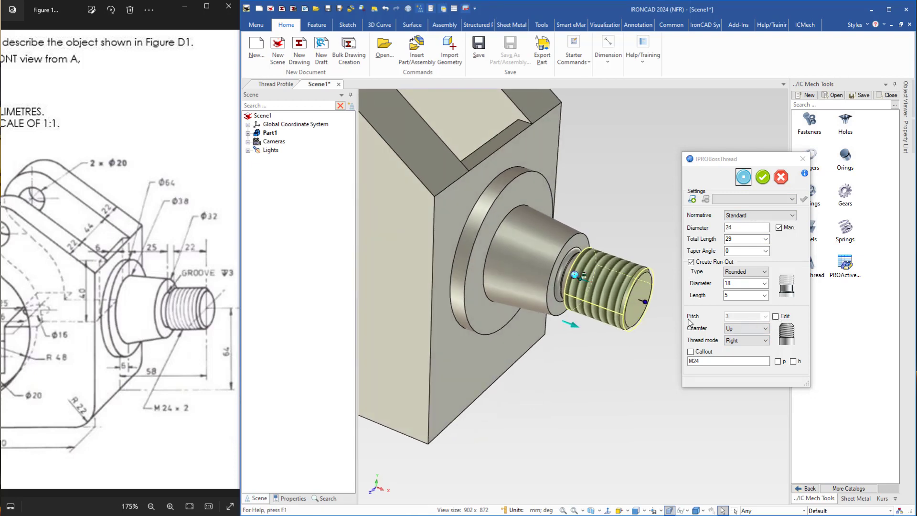
click(776, 317)
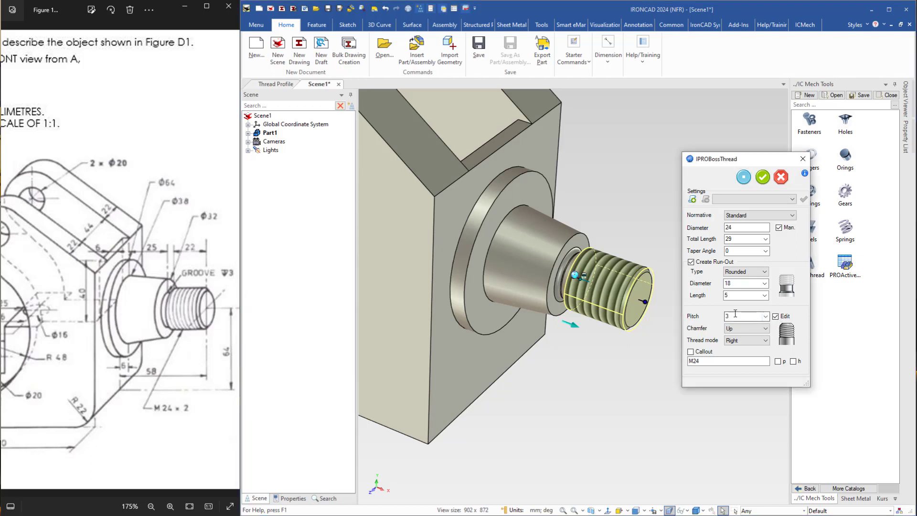
click(764, 319)
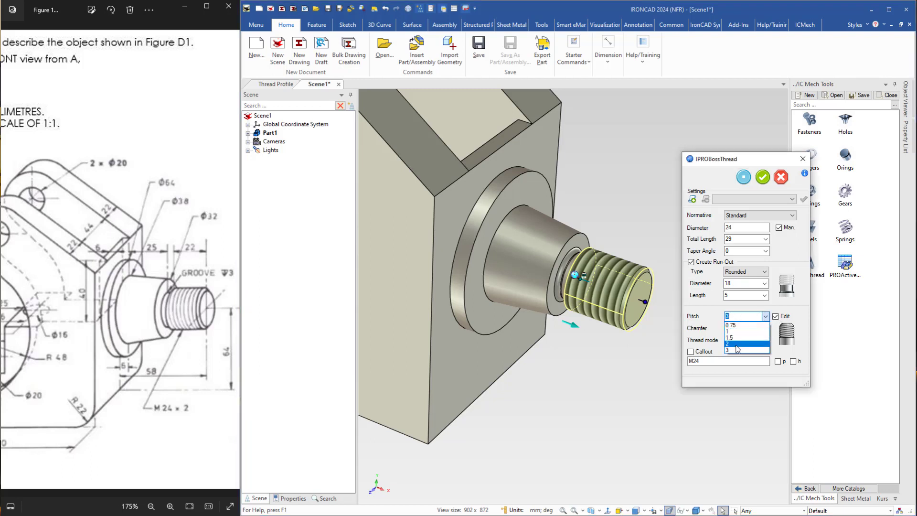
click(748, 348)
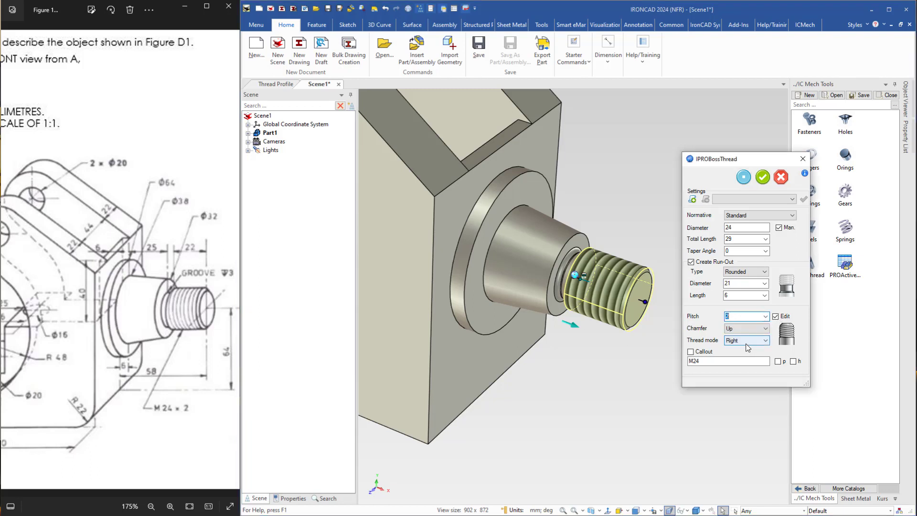
click(763, 177)
mouse_move(604, 304)
middle_down()
mouse_move(643, 308)
mouse_move(599, 299)
middle_up()
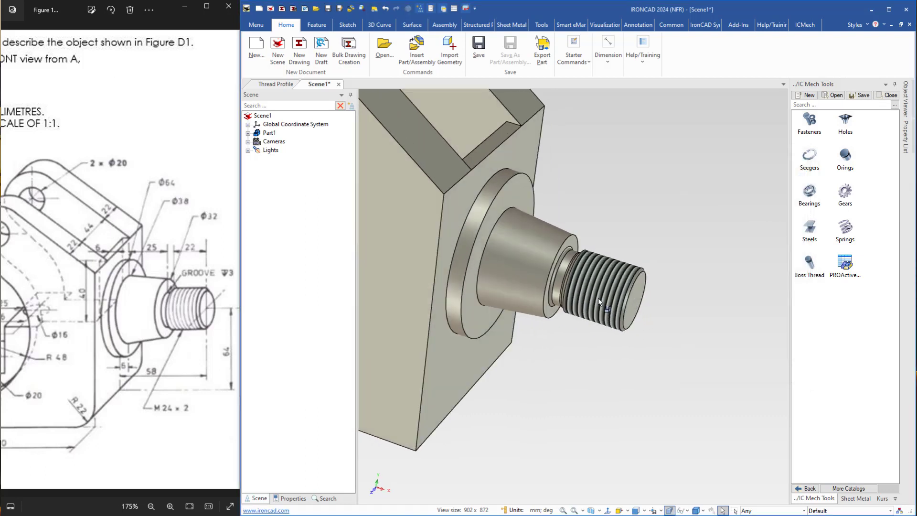
Place a metric thread hole from IC Mech Tools Holes at the centre of the base block's front end face, with size M10
middle_drag(598, 297, 321, 333)
drag(76, 340, 223, 358)
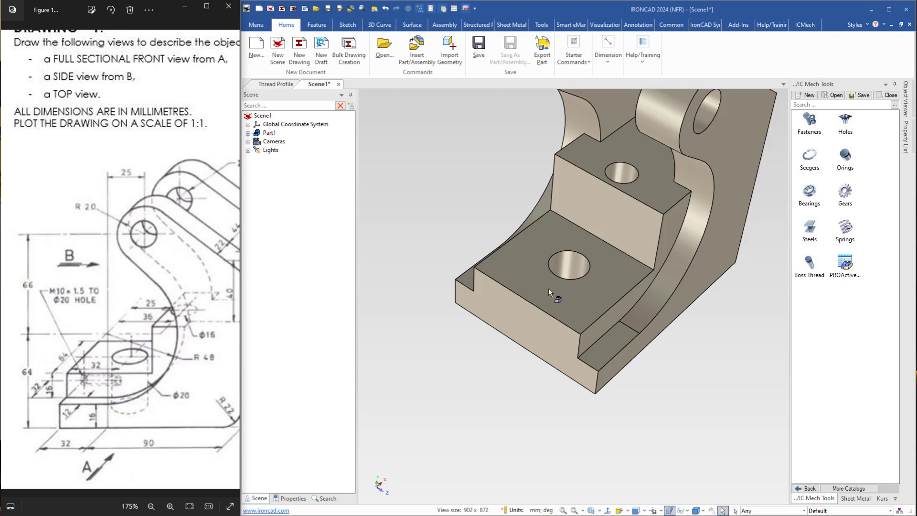
middle_drag(613, 261, 576, 228)
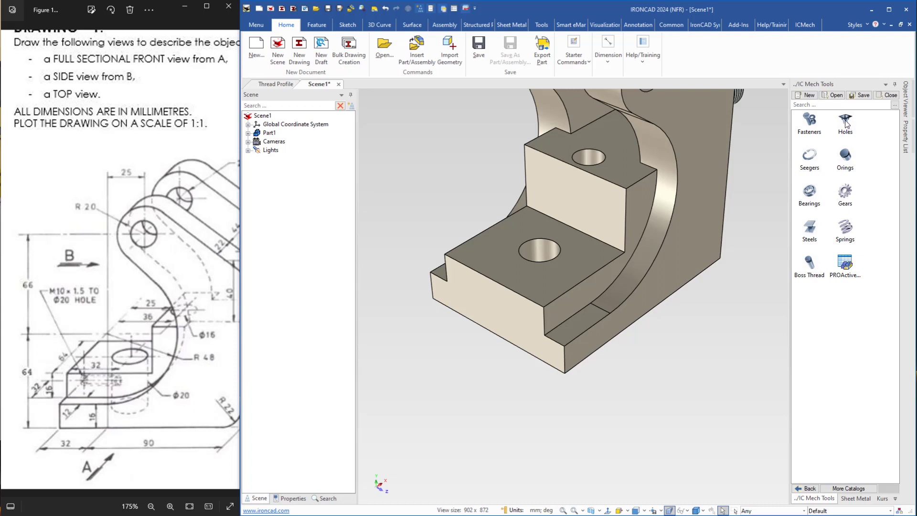
drag(846, 123, 496, 310)
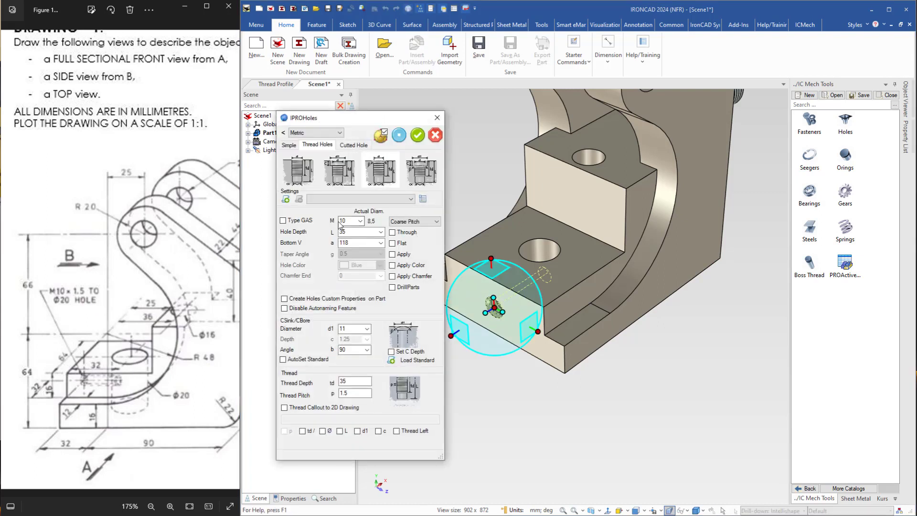
click(361, 220)
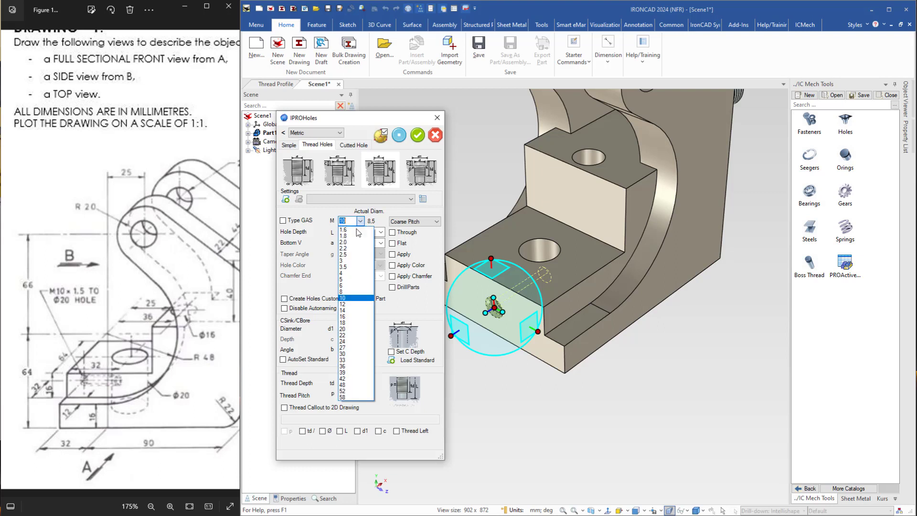
click(354, 296)
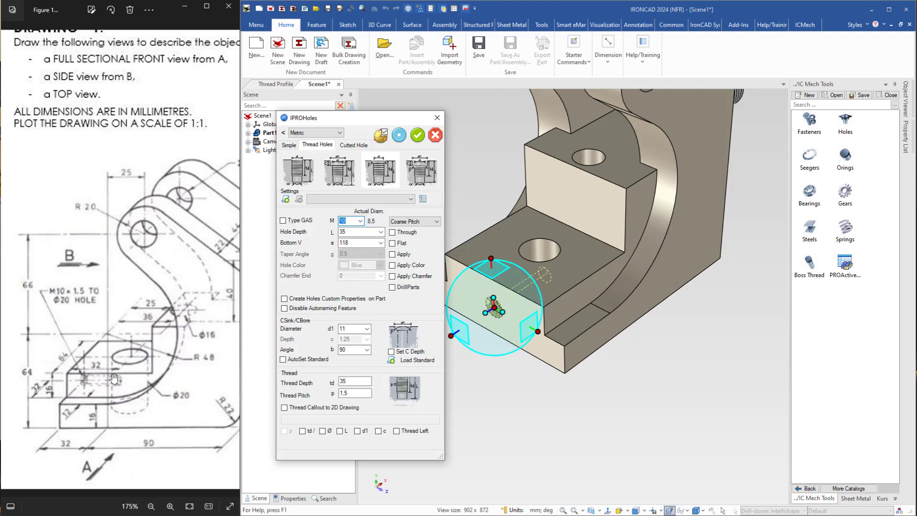
Check the M10 thread hole's reach into the block's vertical 20 mm hole, and create it with a depth of 35 mm and pitch 1.5
middle_drag(549, 334, 653, 421)
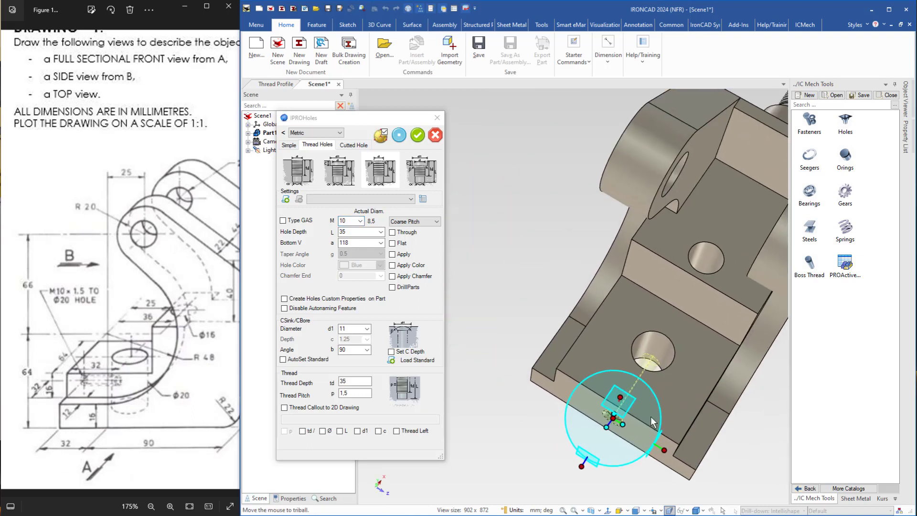
scroll(653, 422, up, 4)
middle_drag(592, 306, 638, 337)
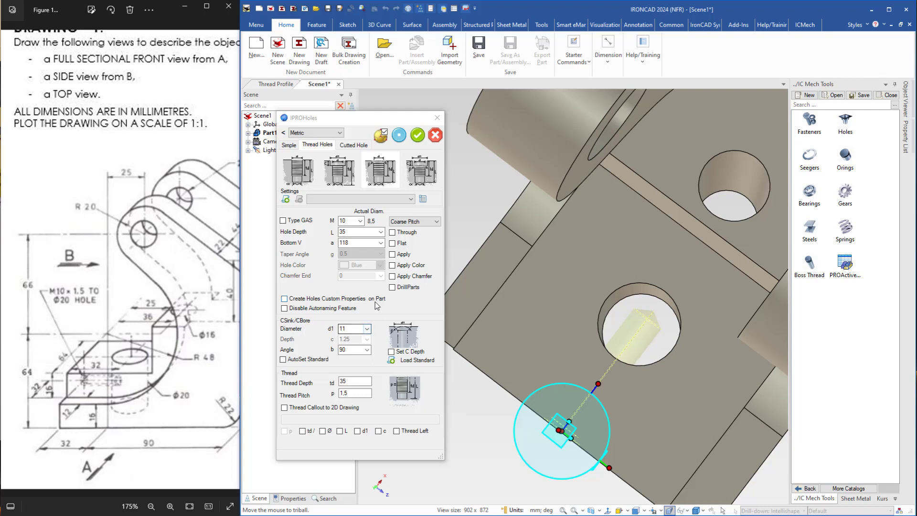
middle_drag(640, 392, 582, 409)
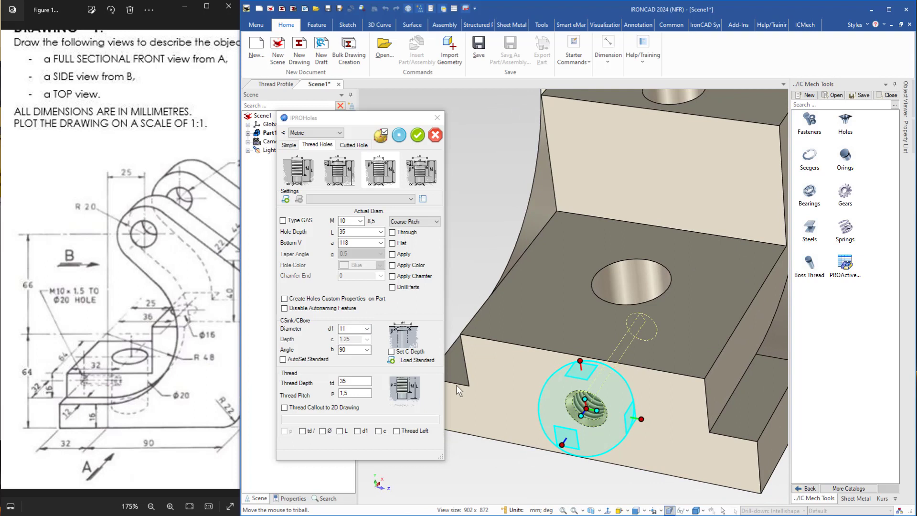
click(418, 135)
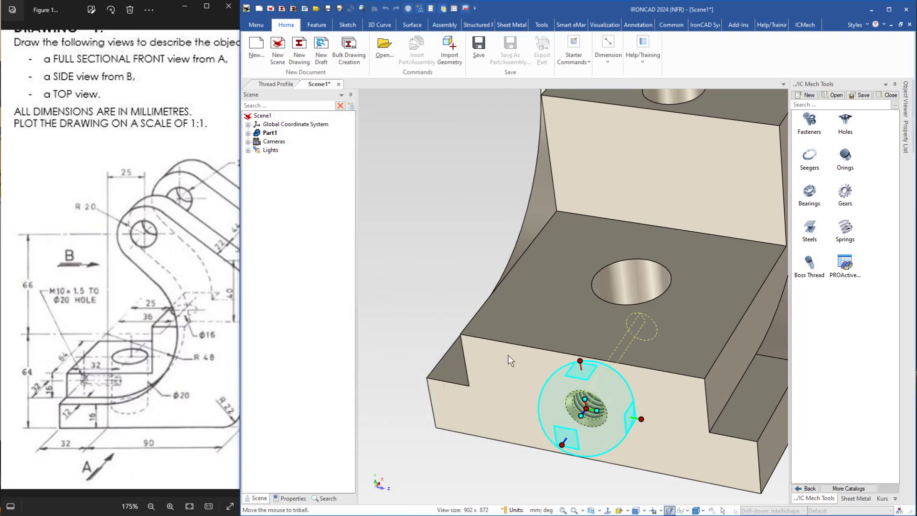
middle_drag(548, 320, 602, 360)
scroll(621, 366, down, 4)
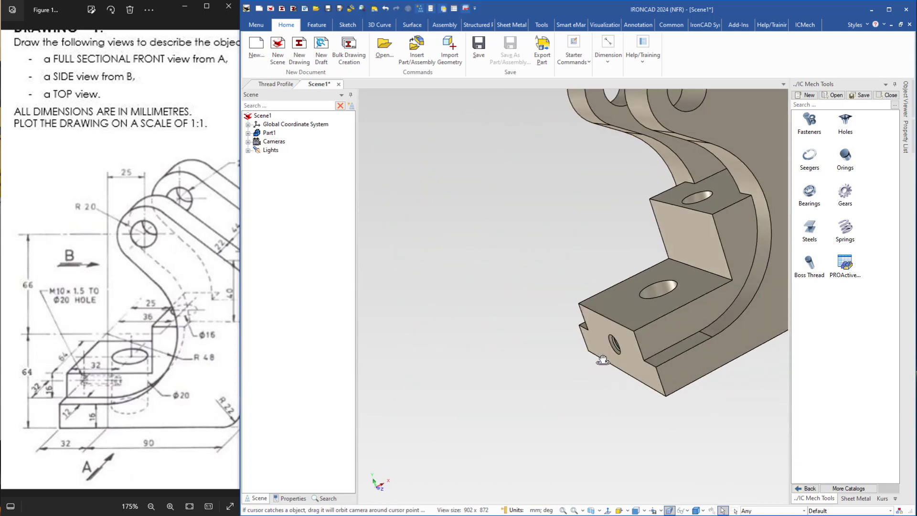
Blend the bracket's bottom edge below the shaft flange with a constant radius of 22 mm
shift+middle_drag(711, 306, 434, 353)
drag(178, 394, 124, 394)
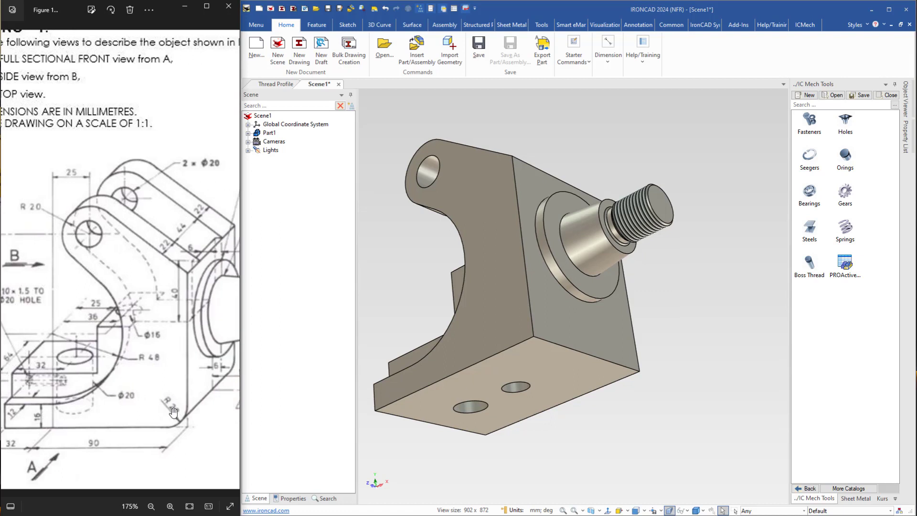
click(568, 340)
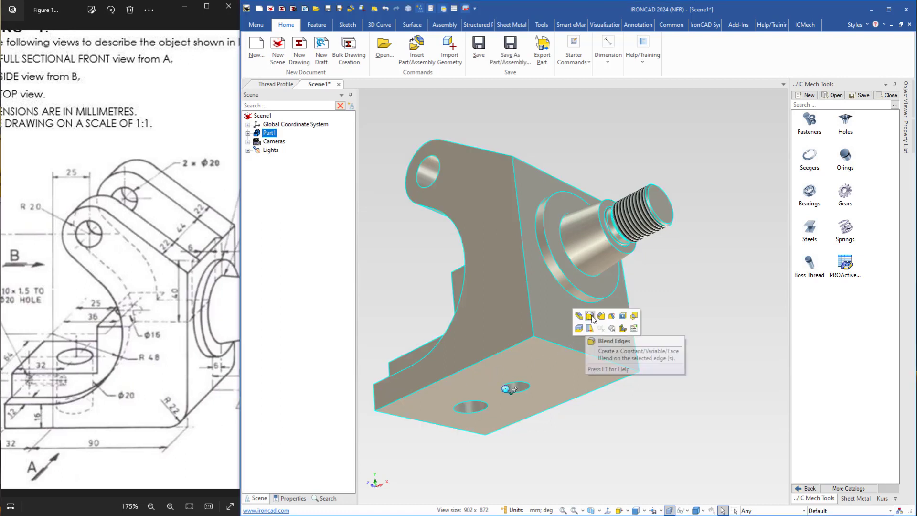
click(592, 316)
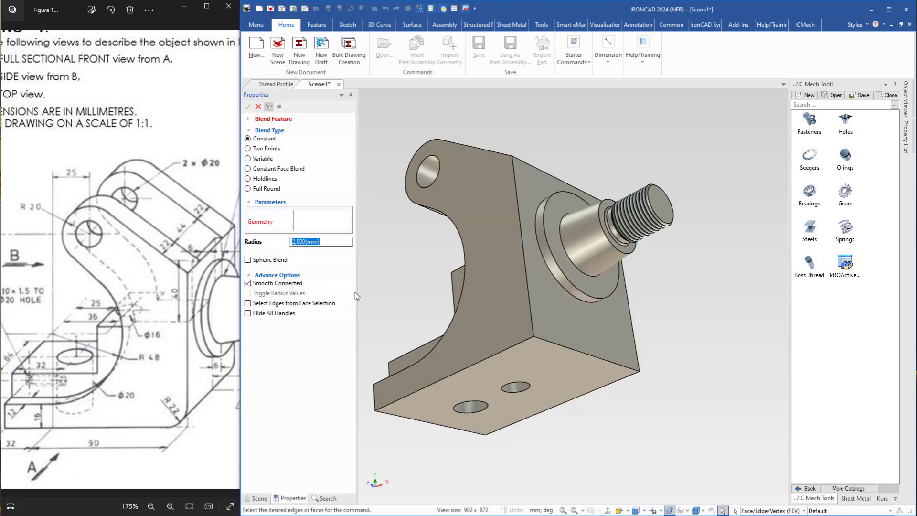
click(557, 343)
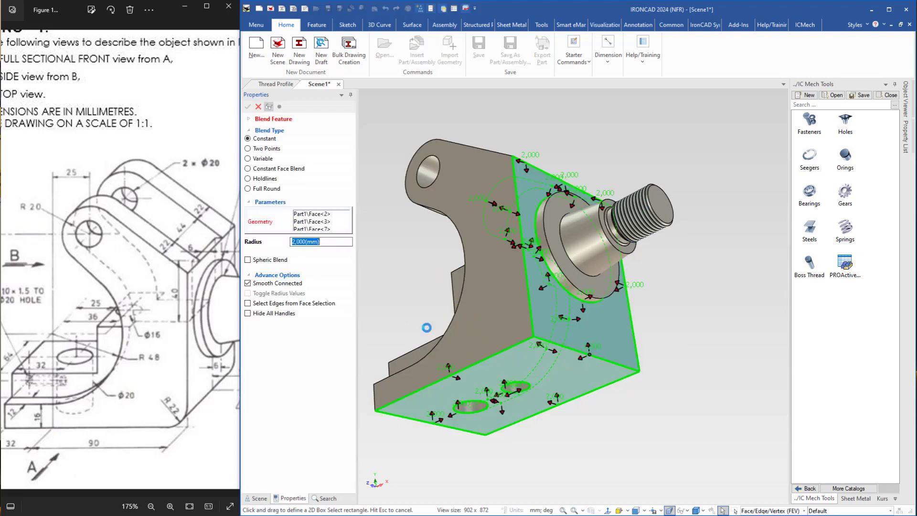
right_click(315, 225)
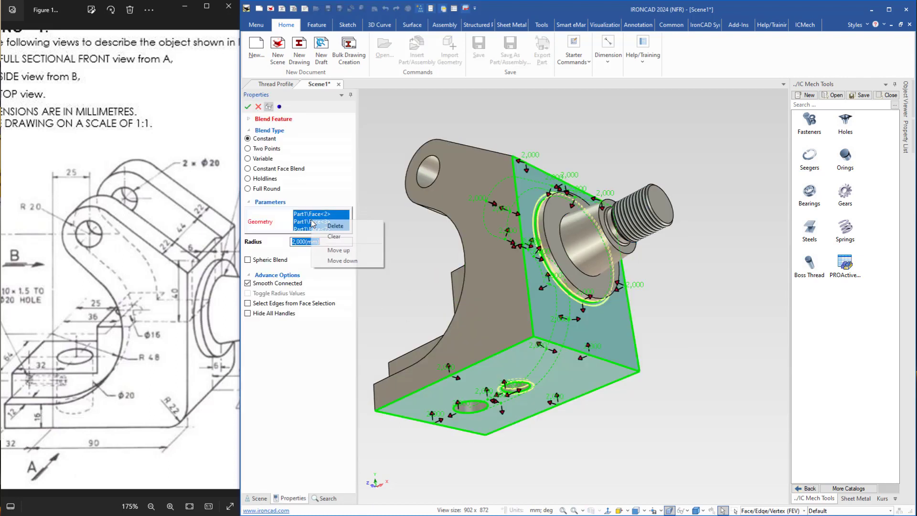
click(335, 230)
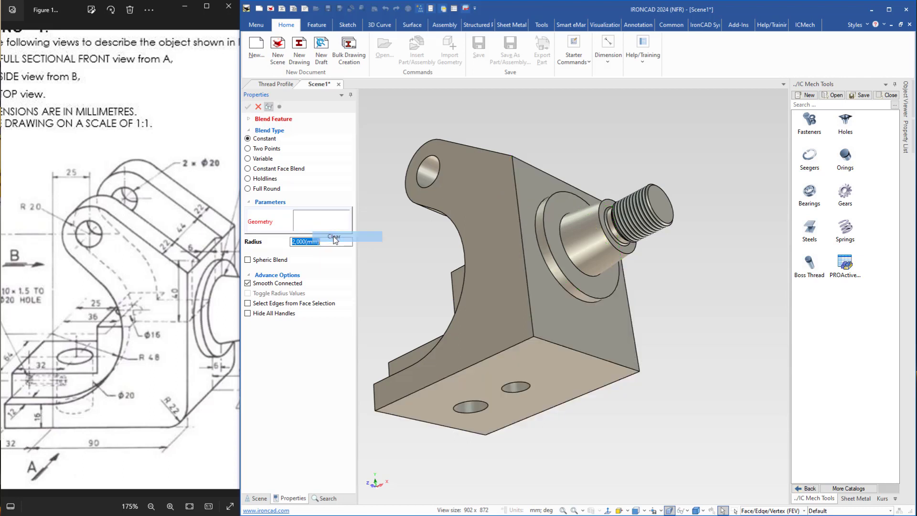
click(558, 346)
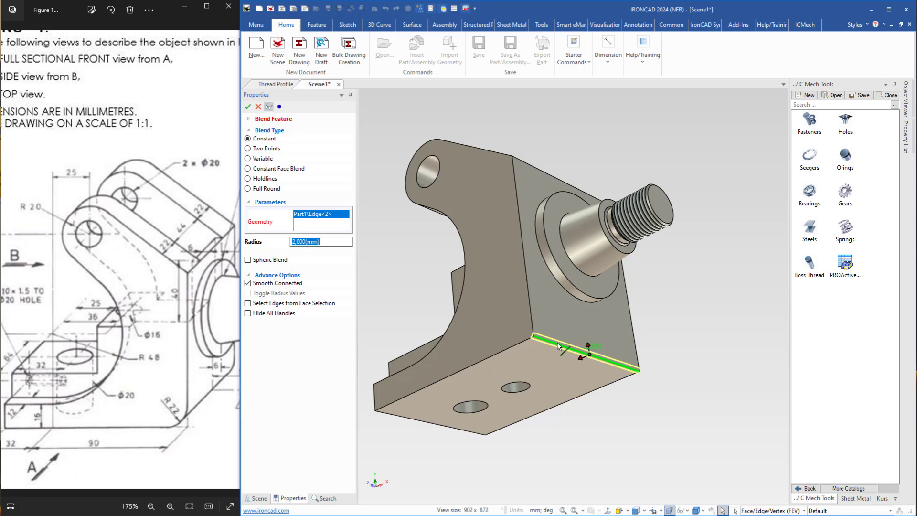
text(22)
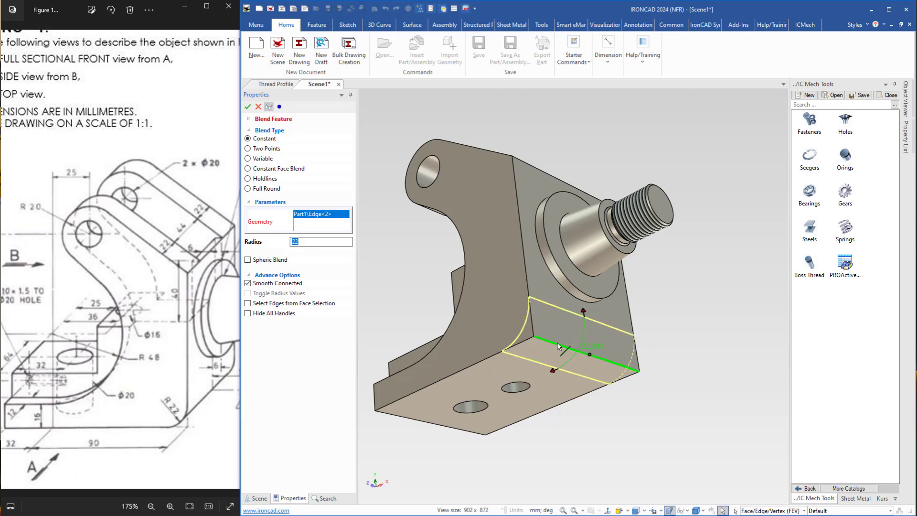
key(Return)
Copy the surface style of the tapered boss onto the threaded end of the shaft to replace its thread texture
middle_drag(557, 341, 668, 276)
scroll(606, 314, up, 5)
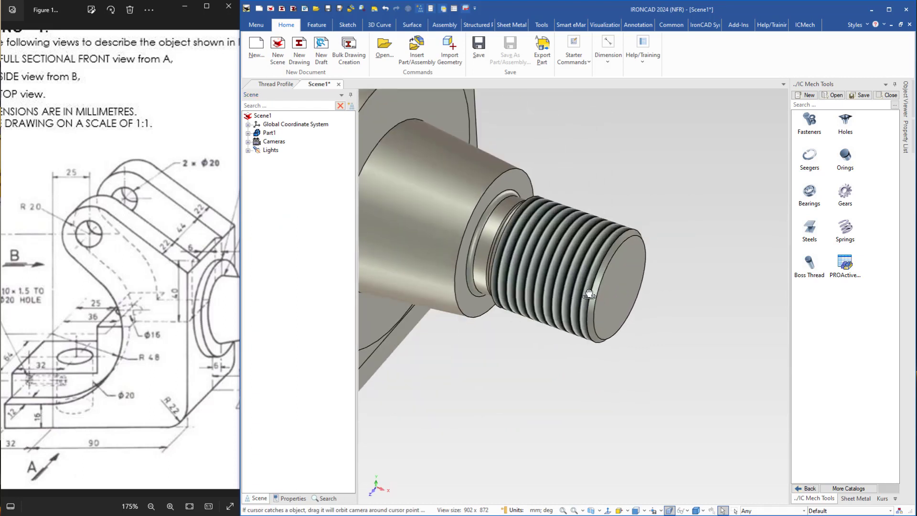
middle_drag(589, 294, 612, 288)
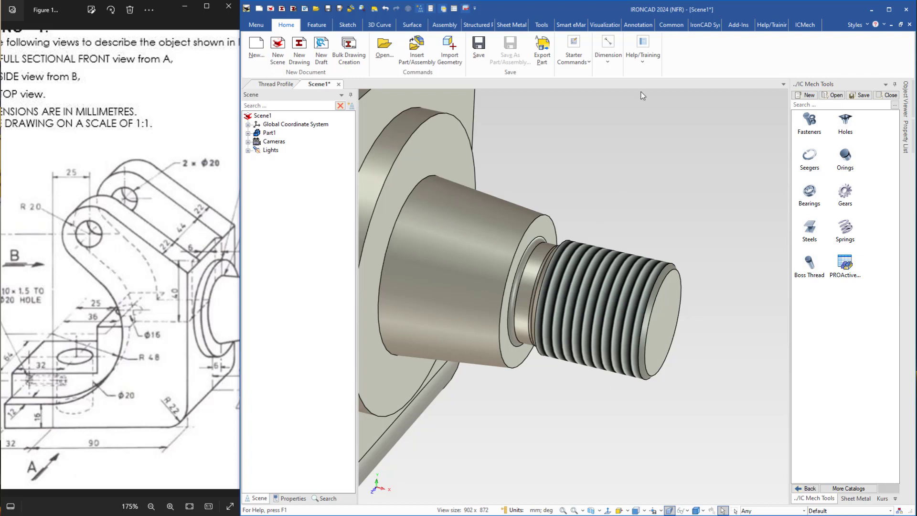
click(607, 25)
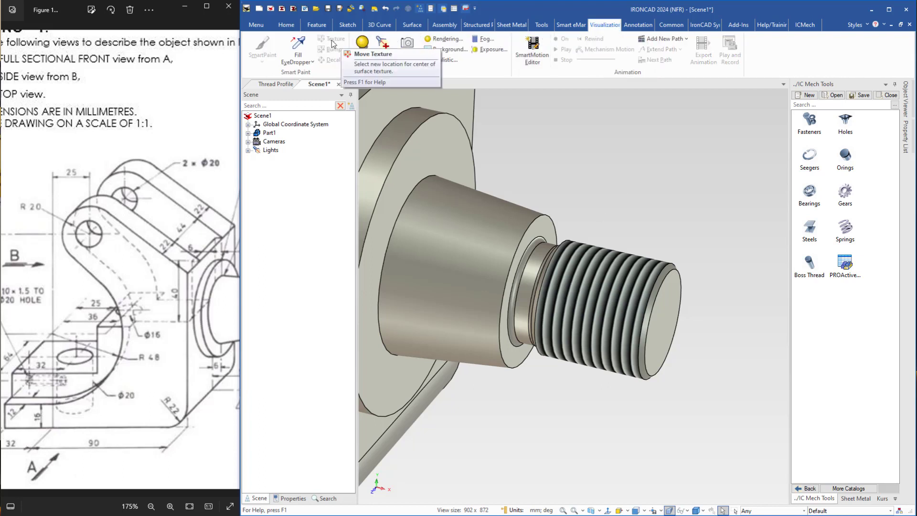
click(304, 46)
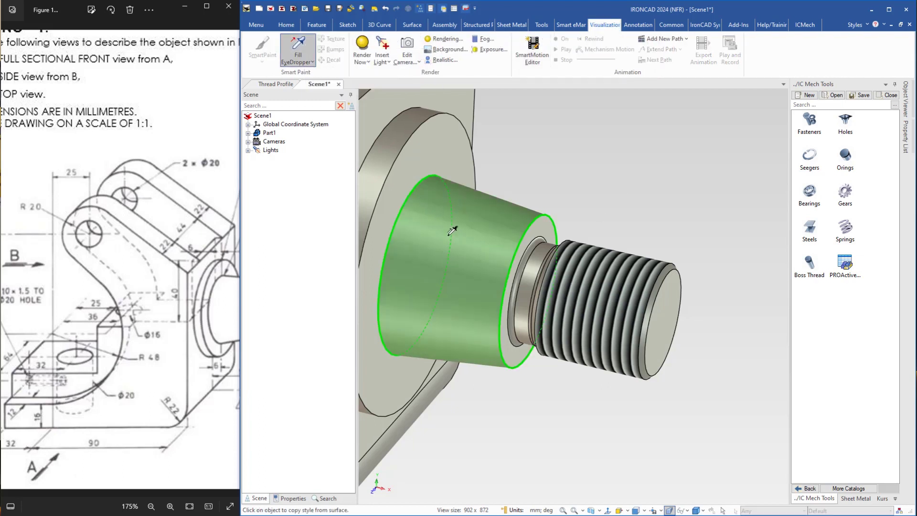
click(446, 228)
click(609, 287)
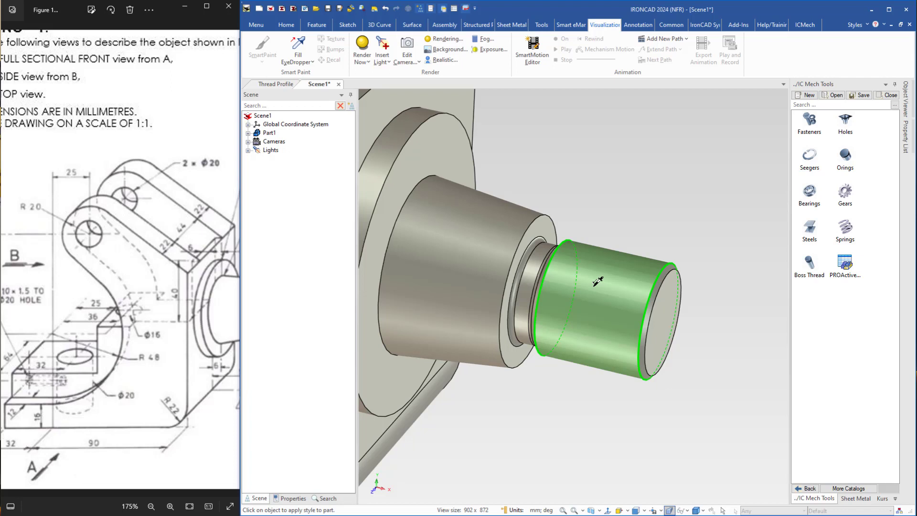
key(Escape)
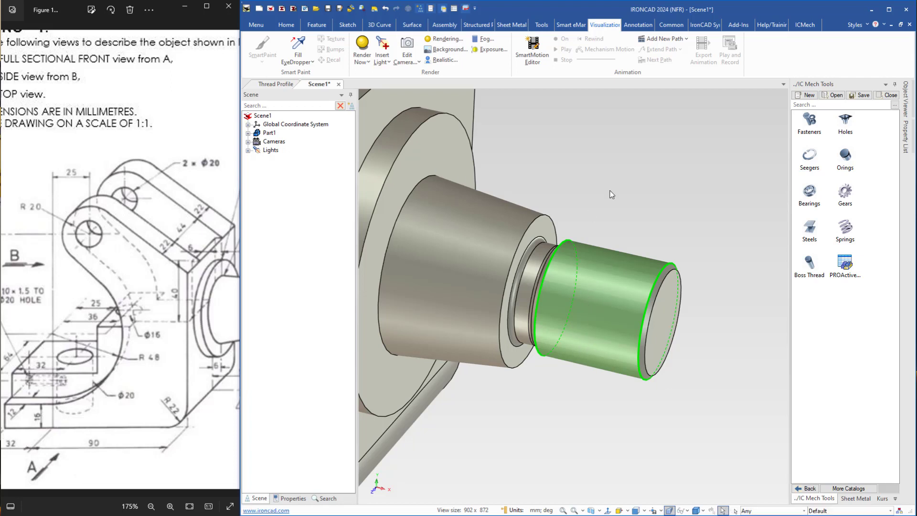
Regenerate the scene display to clear the highlight on the shaft end
click(542, 26)
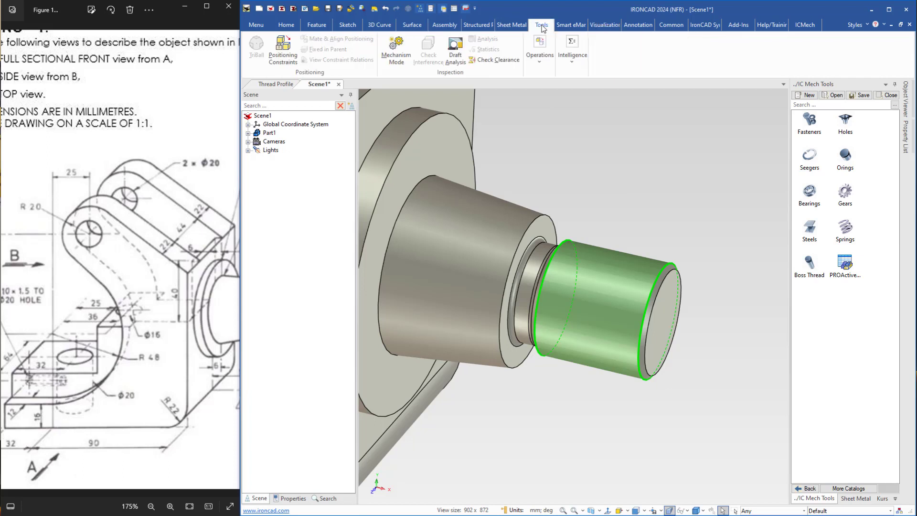
click(540, 62)
click(646, 89)
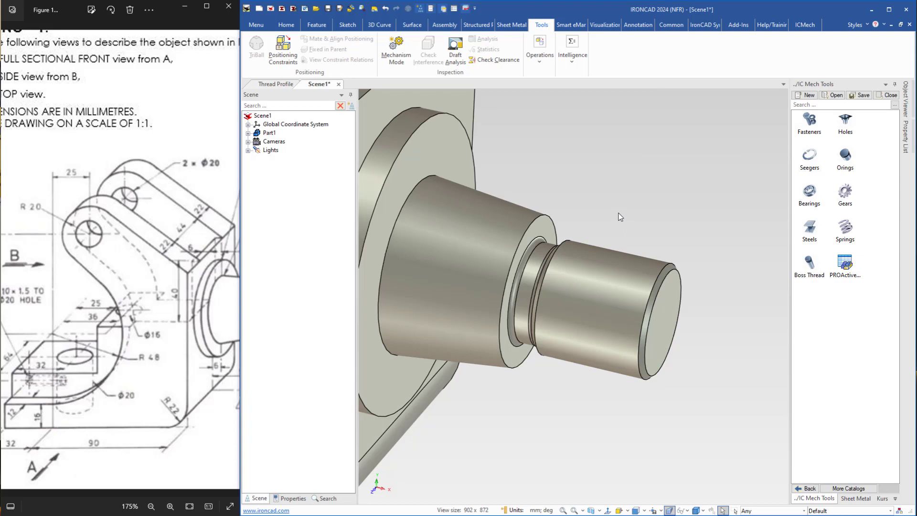
Start a Thread feature on the part with a new profile sketch at the centre of the shaft's end face, displaying all geometry around it
scroll(589, 299, down, 3)
middle_drag(589, 299, 587, 307)
click(315, 27)
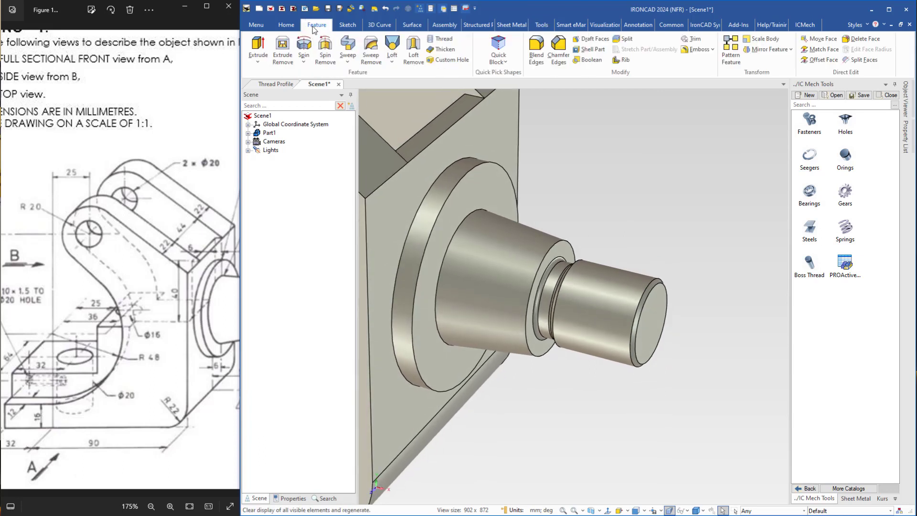
click(444, 39)
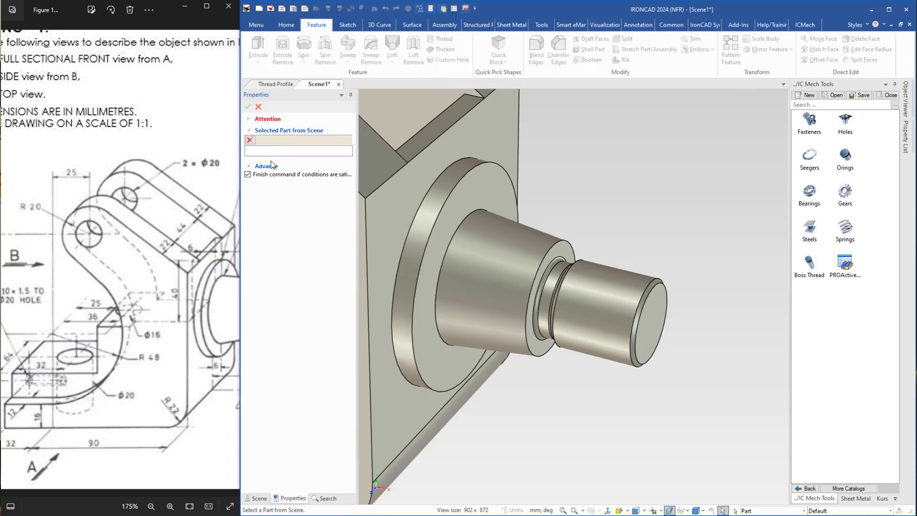
click(481, 283)
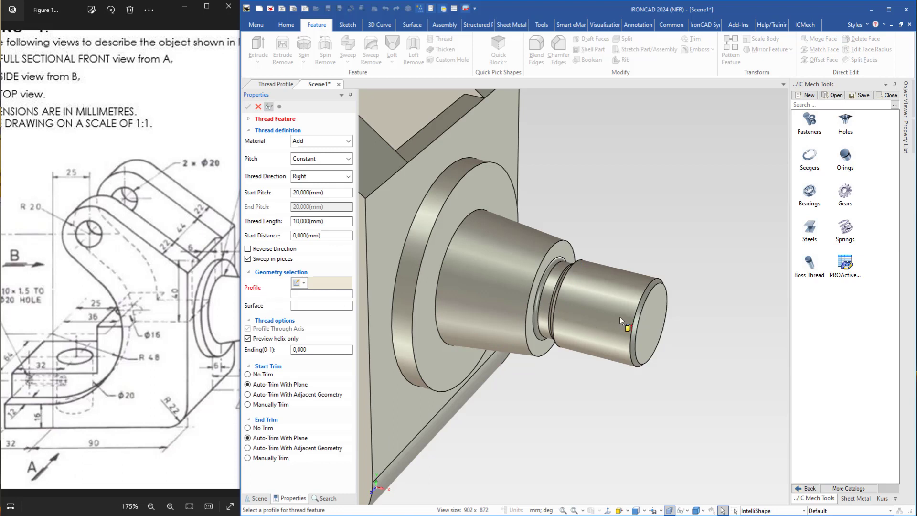
click(297, 285)
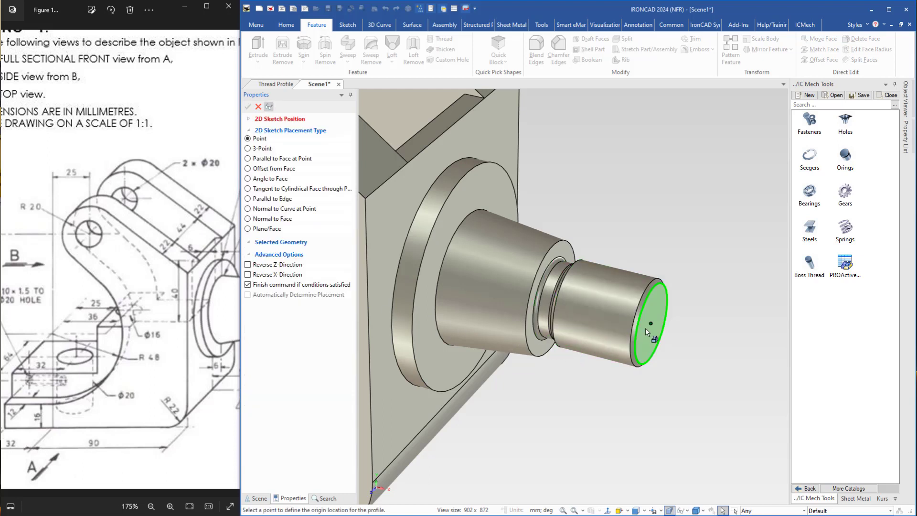
middle_drag(647, 332, 656, 331)
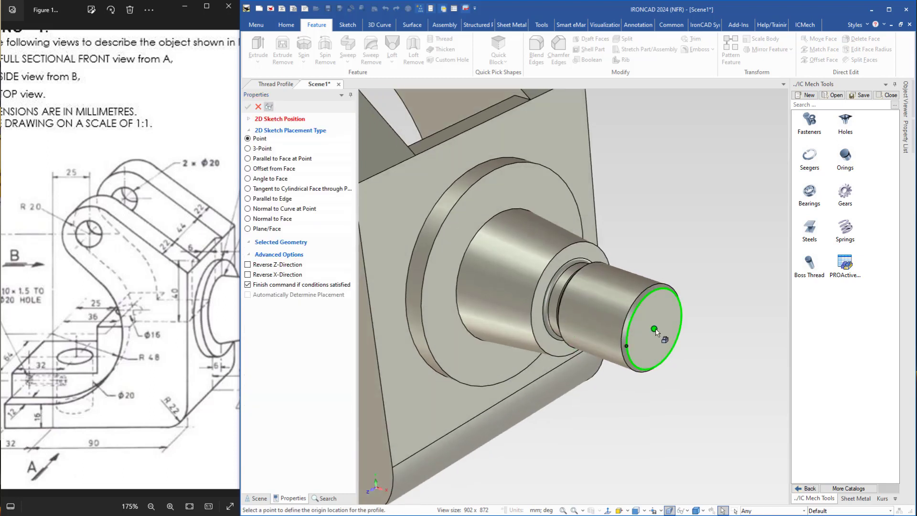
click(654, 329)
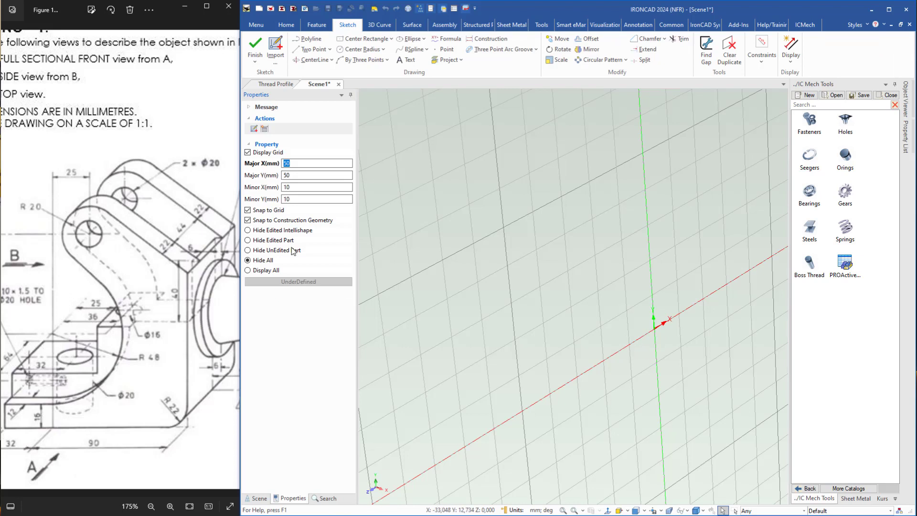
click(247, 271)
middle_drag(516, 325, 527, 320)
scroll(526, 320, up, 3)
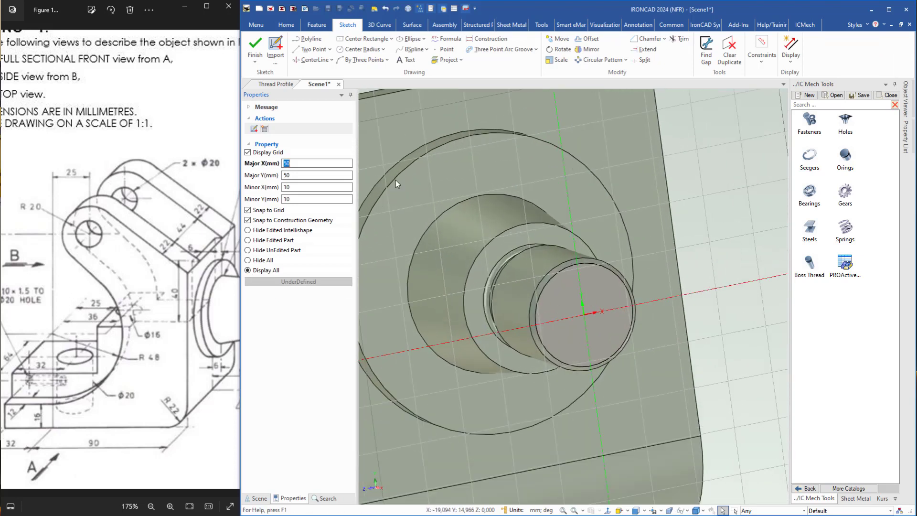
Edit the 2D shape in the Thread Profile scene and set its pitch parameter P to 2 mm
click(282, 85)
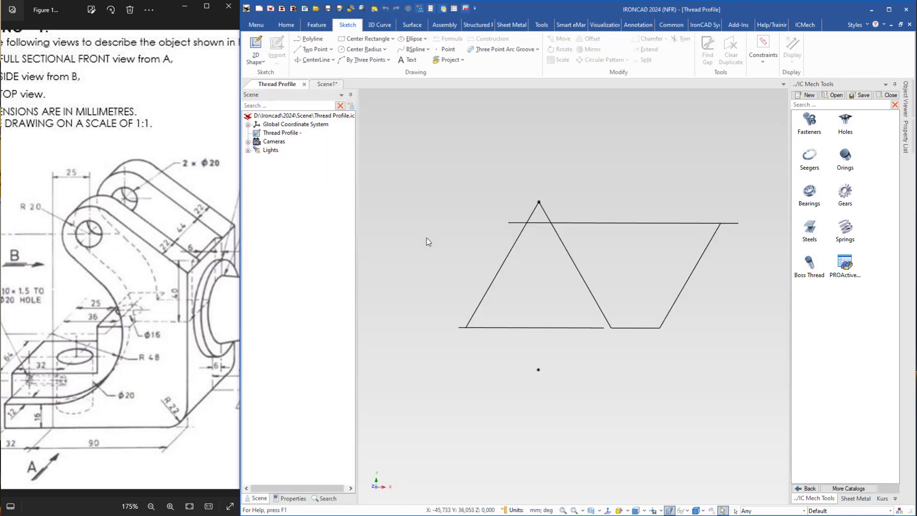
double_click(501, 270)
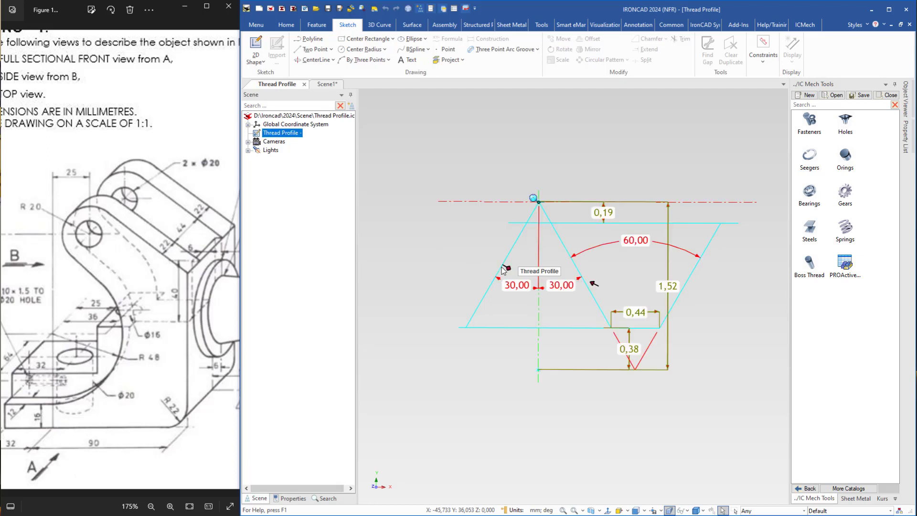
right_click(486, 297)
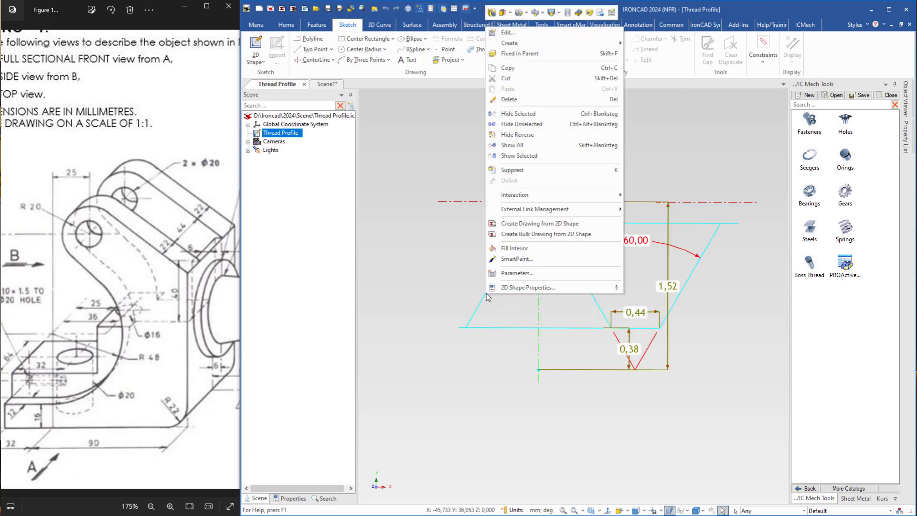
click(507, 38)
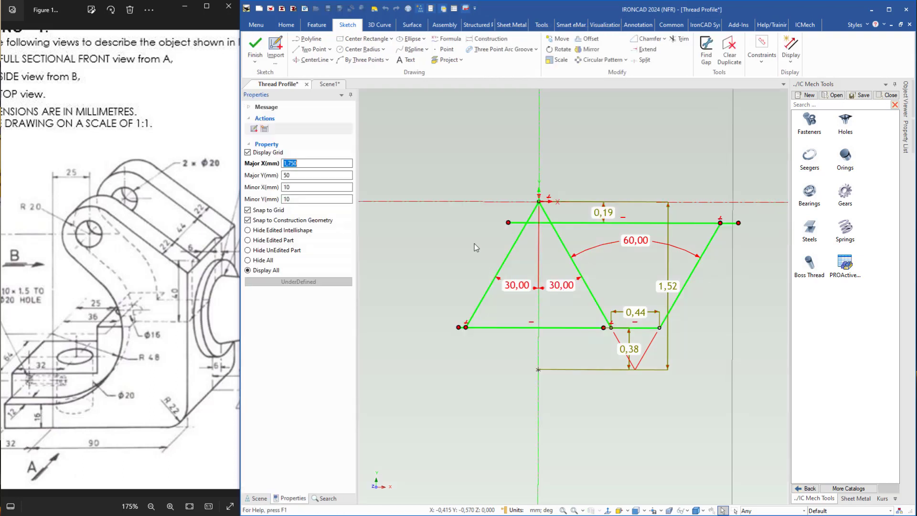
right_click(457, 214)
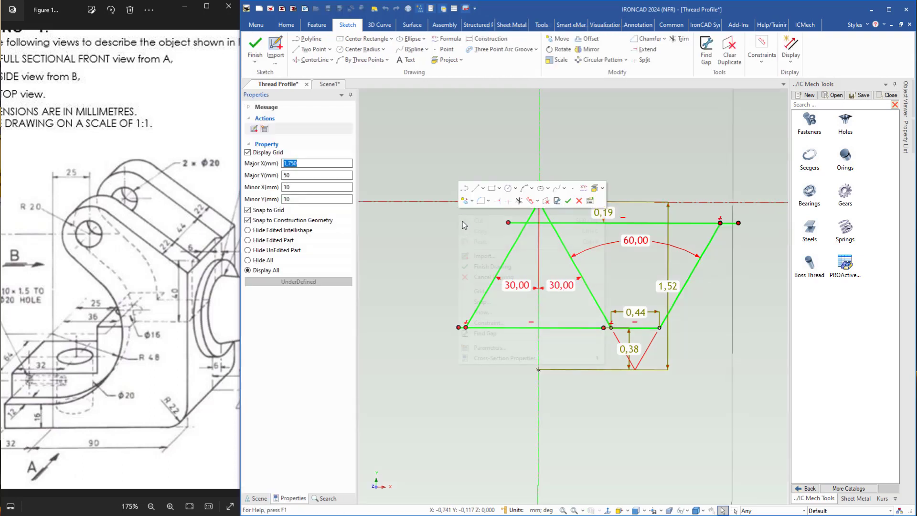
click(488, 347)
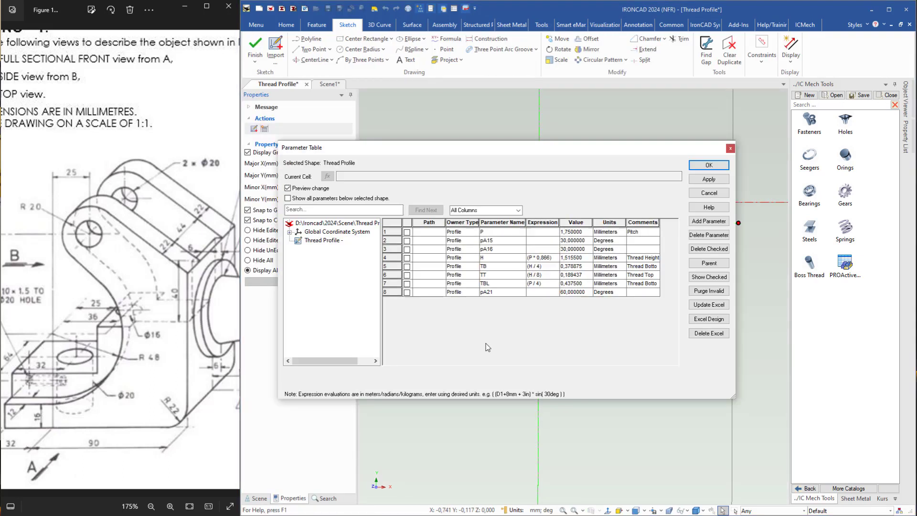
click(587, 232)
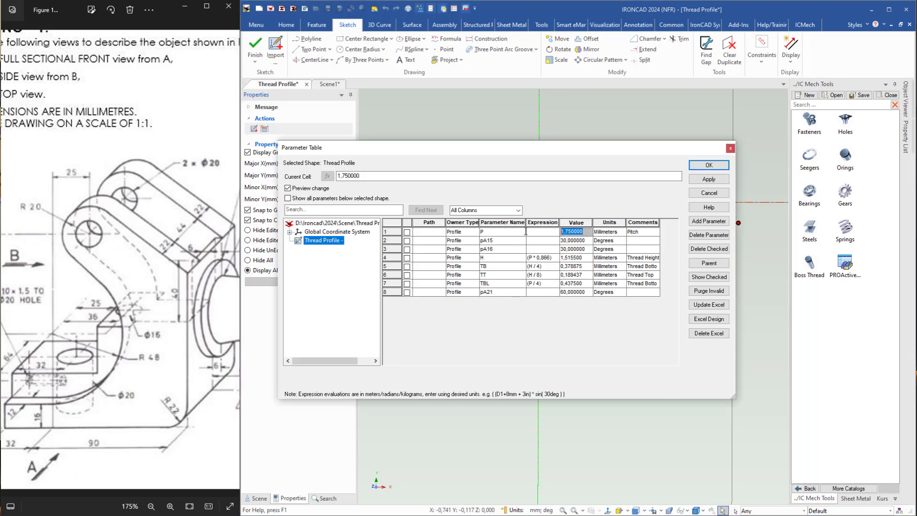
text(2)
key(Tab)
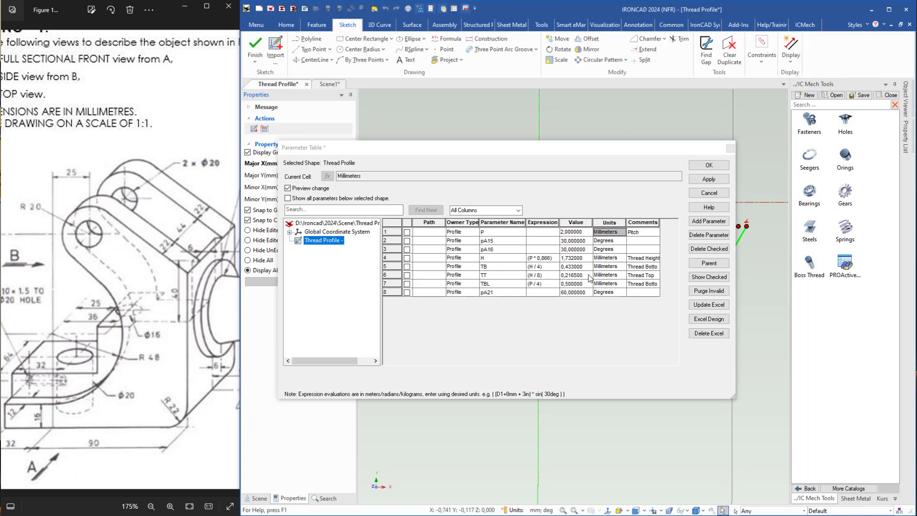
click(709, 165)
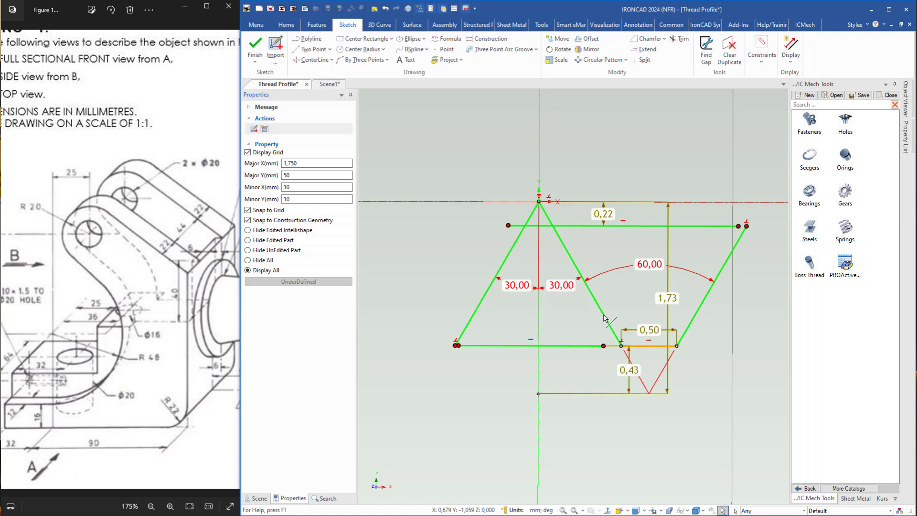
Copy the four lines of the thread groove trapezoid from the Thread Profile scene into the thread sketch on the shaft's end face in Scene1
click(601, 317)
shift+click(584, 225)
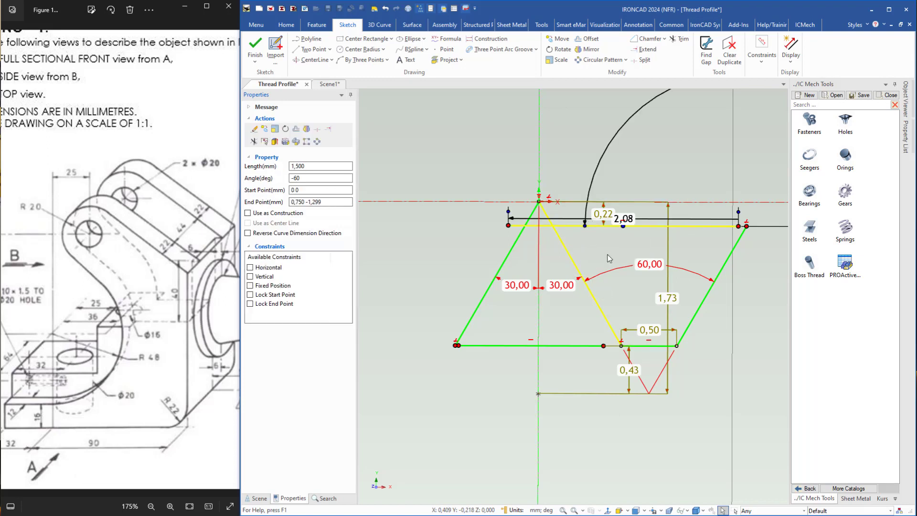
shift+click(694, 318)
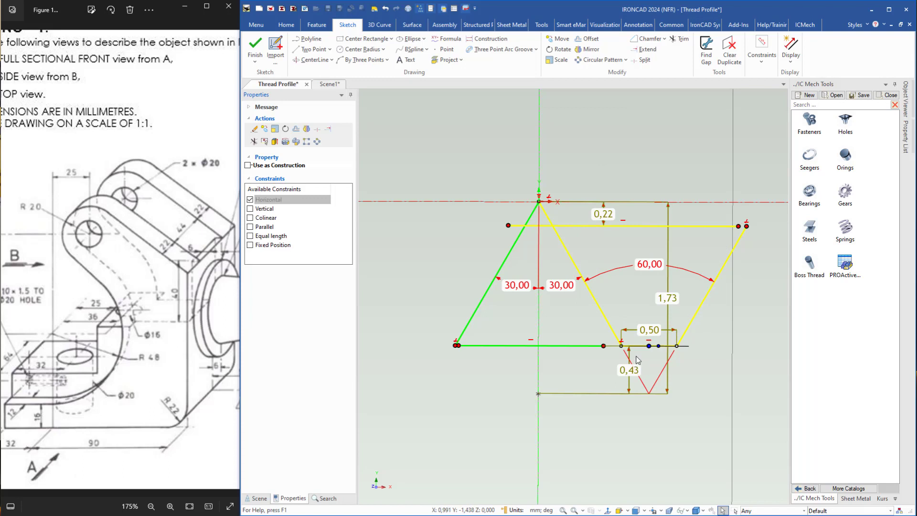
click(331, 85)
scroll(603, 310, up, 2)
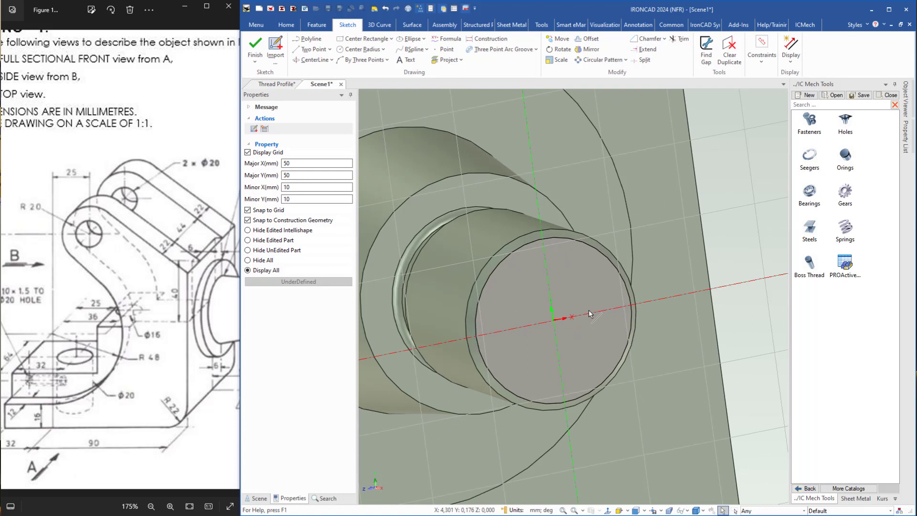
scroll(568, 342, up, 5)
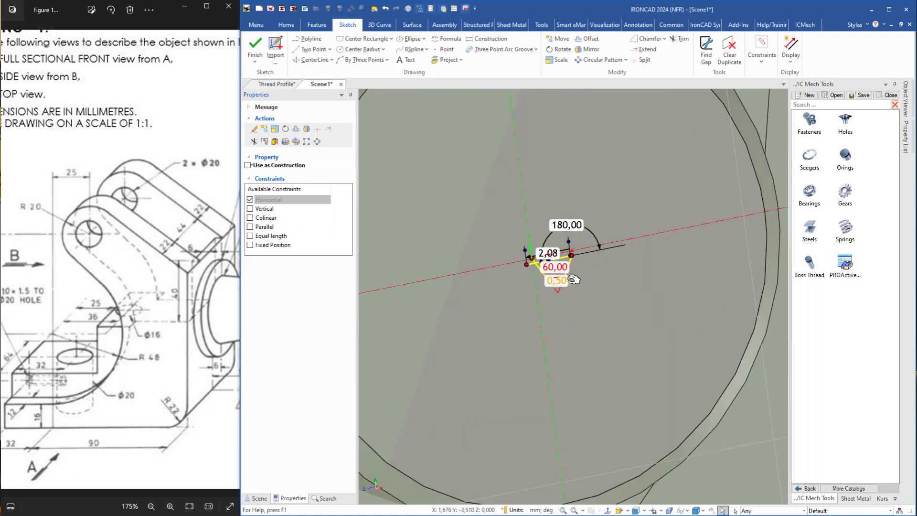
Delete the 60° angle and 0.50 mm length constraints from the pasted thread profile
right_click(527, 250)
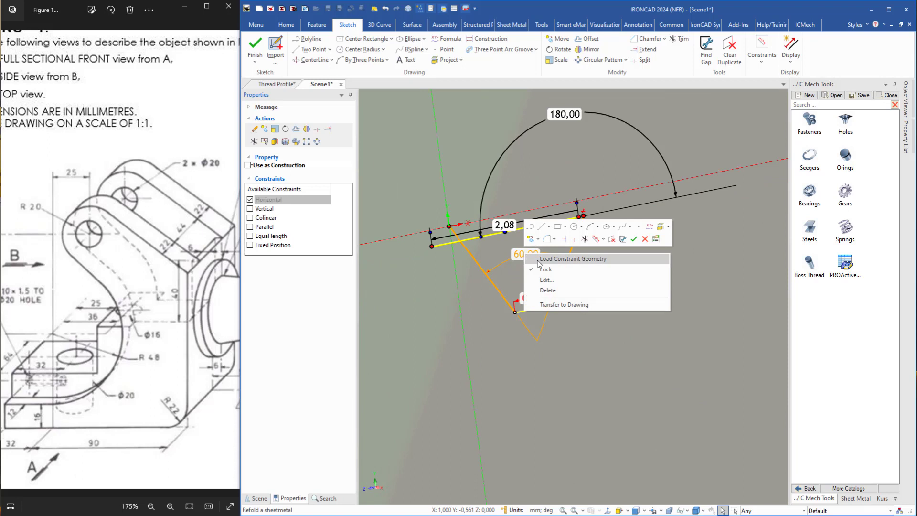
click(581, 322)
right_click(527, 253)
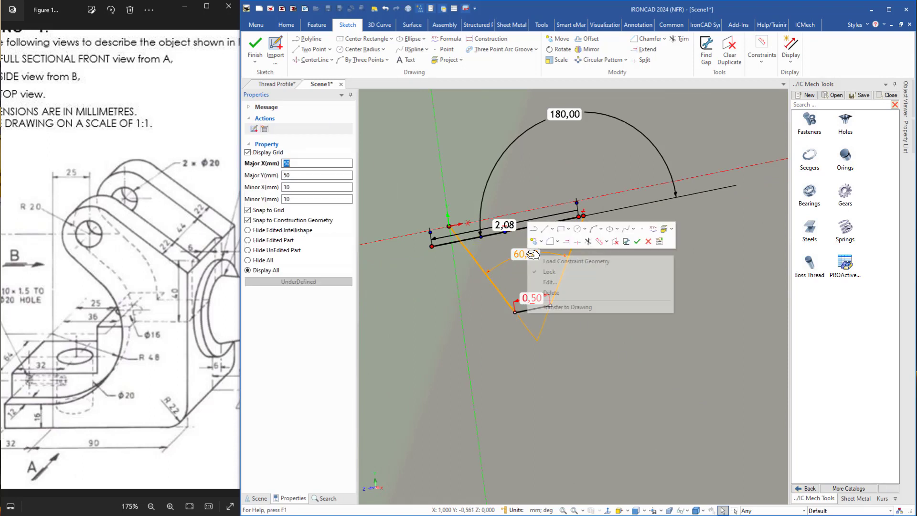
click(552, 293)
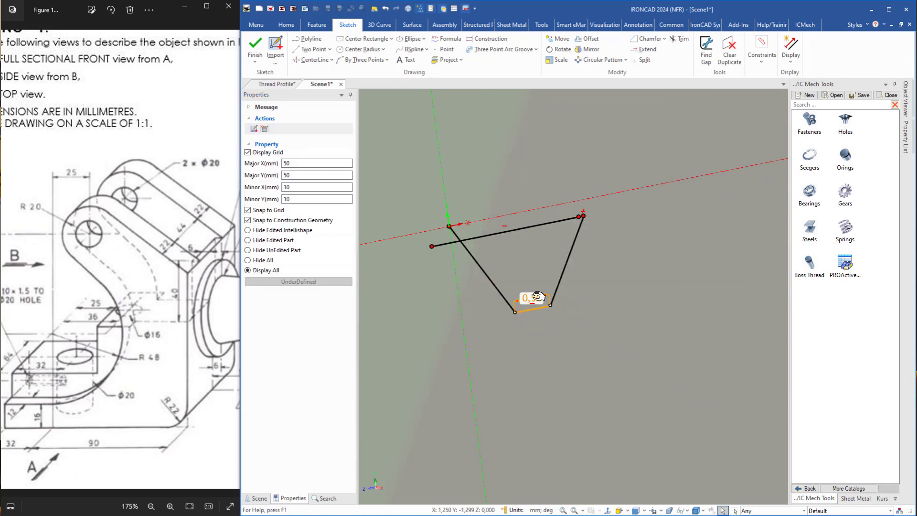
right_click(533, 298)
click(558, 335)
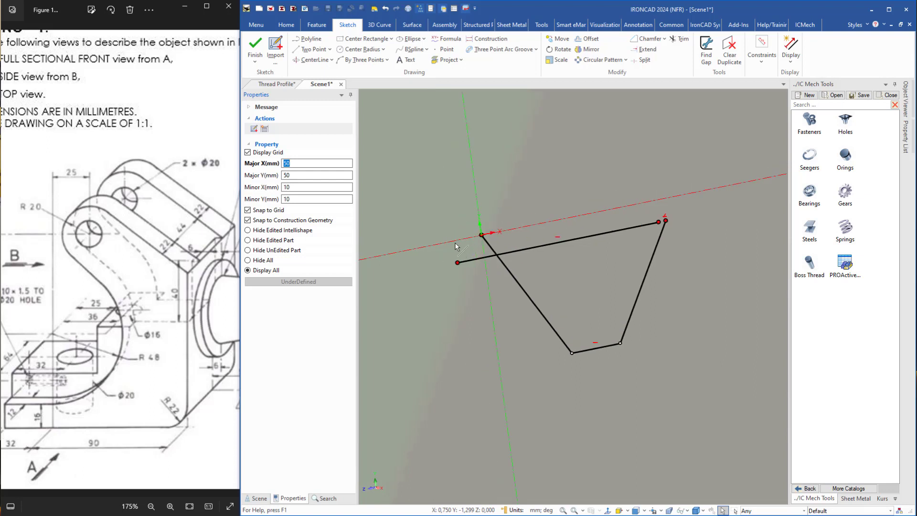
Trim the overhanging line ends of the thread profile to leave a closed trapezoid
right_click(531, 193)
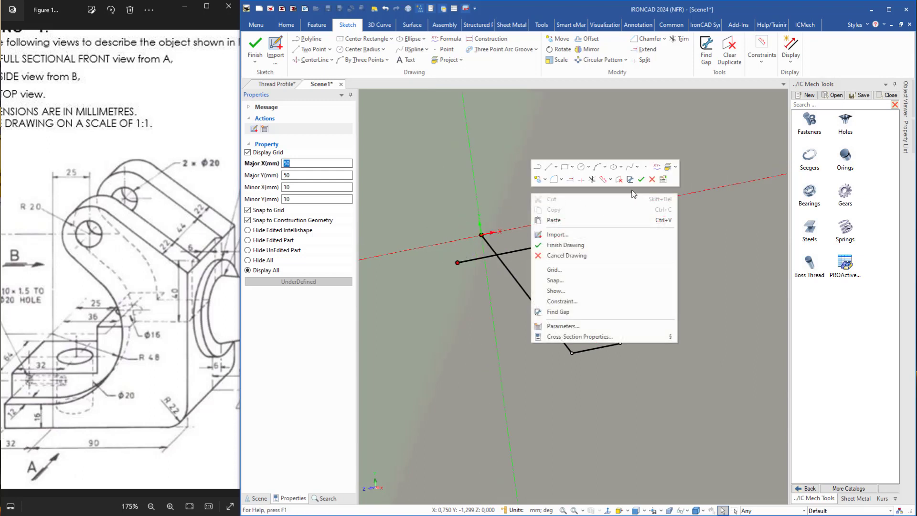
click(603, 180)
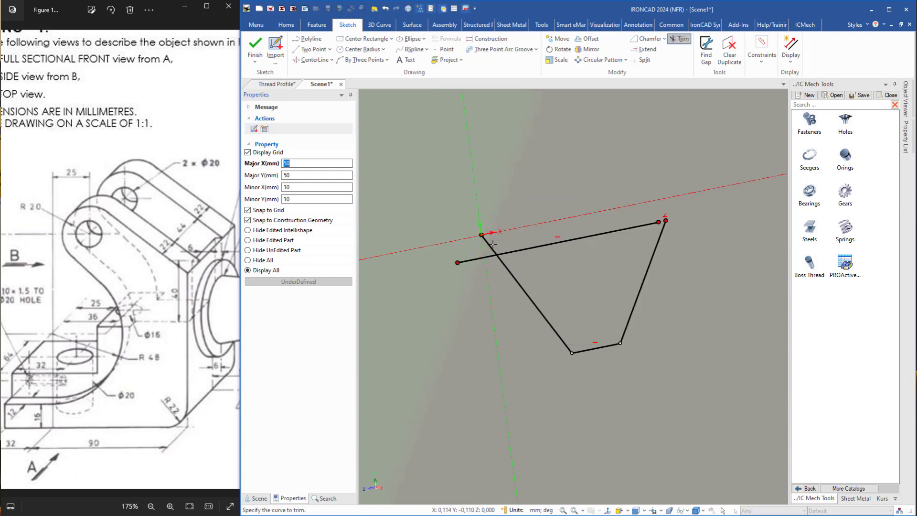
key(Escape)
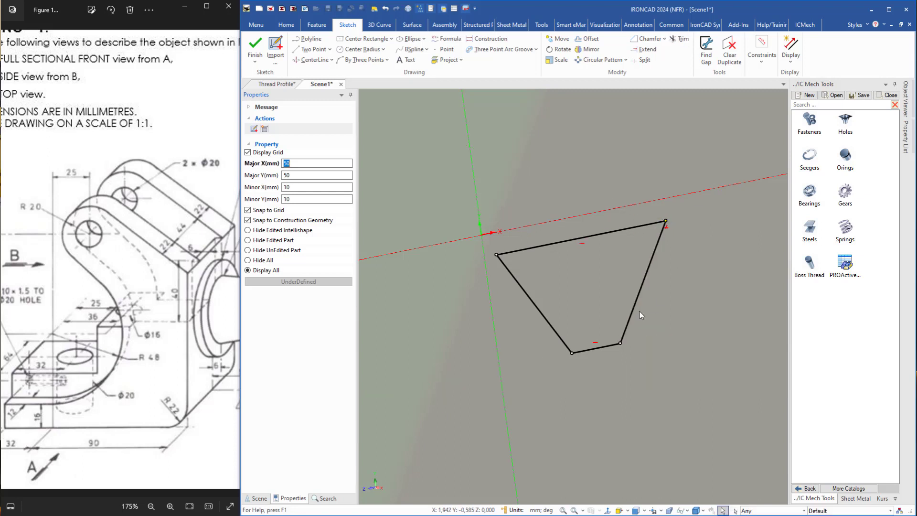
Move the whole trapezoid so the corner of its long side nearest the axes sits on the sketch origin
scroll(623, 314, down, 2)
drag(470, 194, 683, 362)
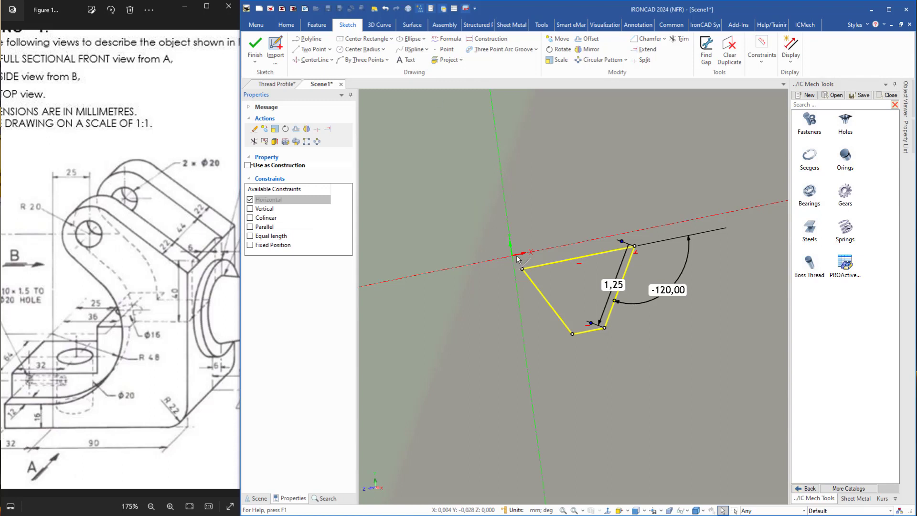
click(559, 40)
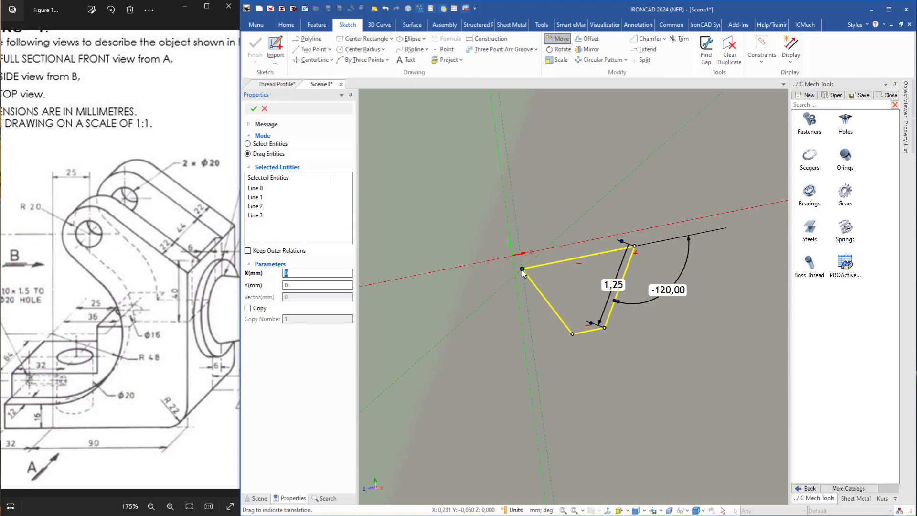
drag(523, 271, 512, 256)
click(253, 109)
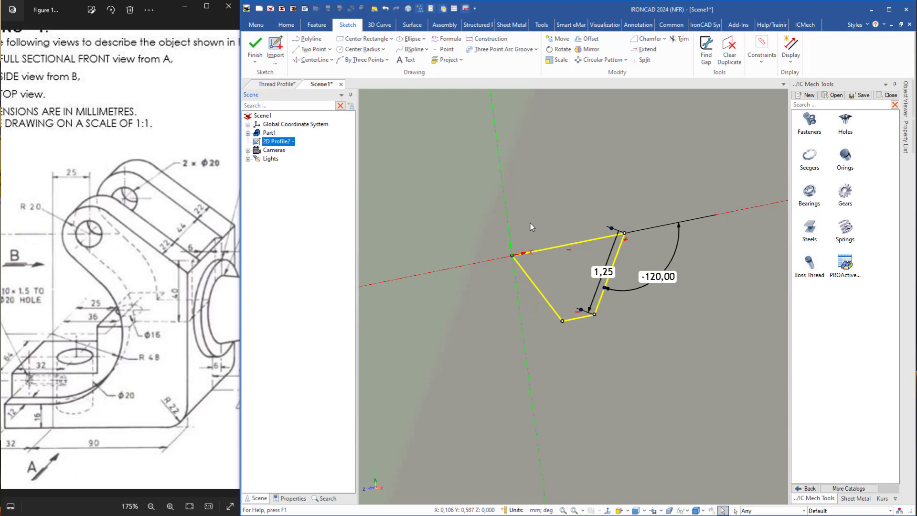
Rotate the trapezoid 90° about the origin so its long side lies along the sketch's Y axis, and finish the sketch
click(560, 50)
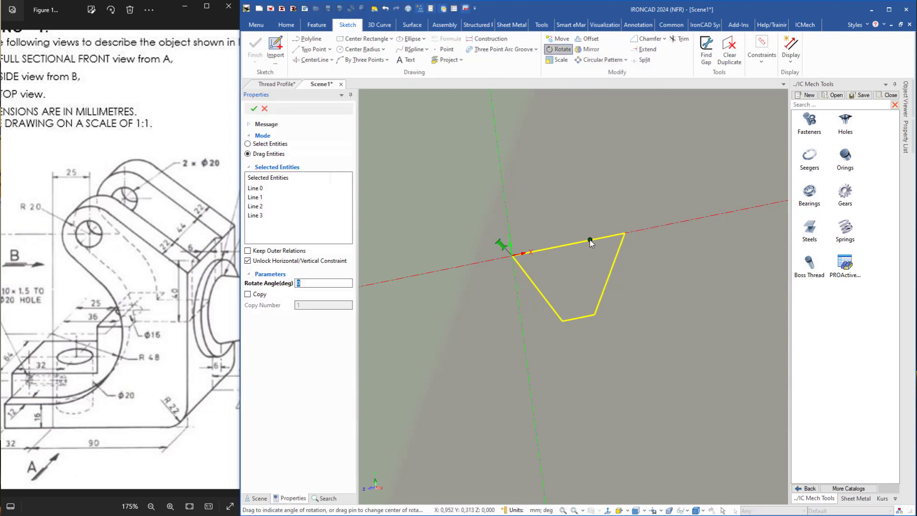
mouse_move(592, 243)
mouse_down()
mouse_move(526, 191)
mouse_move(503, 189)
mouse_up()
click(253, 109)
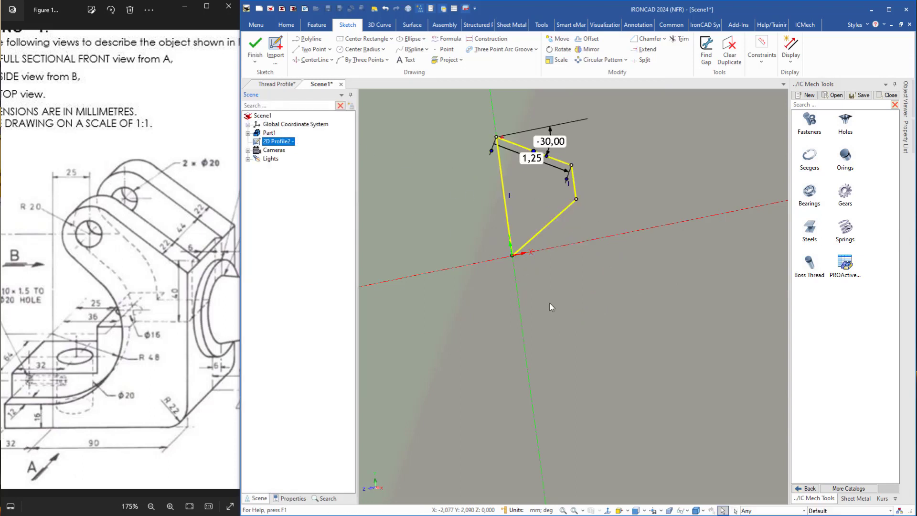
scroll(558, 295, down, 5)
click(500, 311)
scroll(491, 256, down, 3)
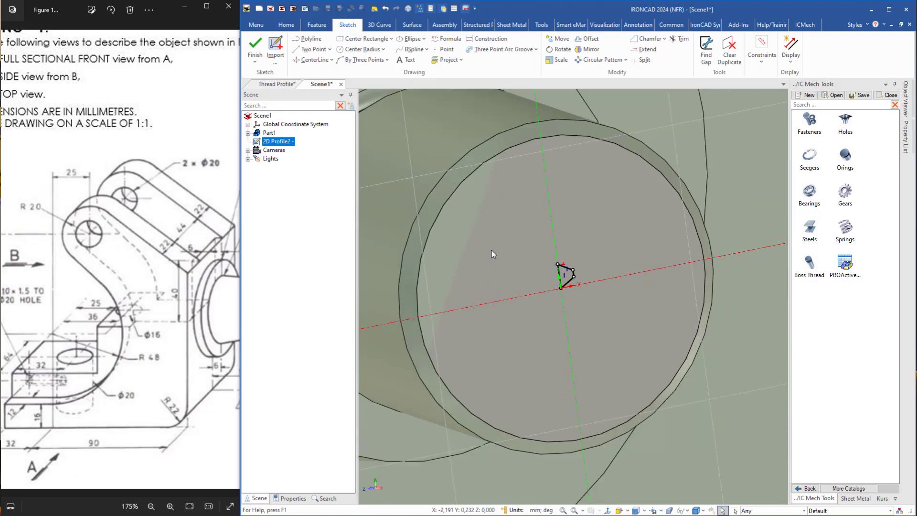
mouse_move(491, 302)
middle_down()
mouse_move(477, 289)
mouse_move(477, 301)
mouse_move(489, 296)
middle_up()
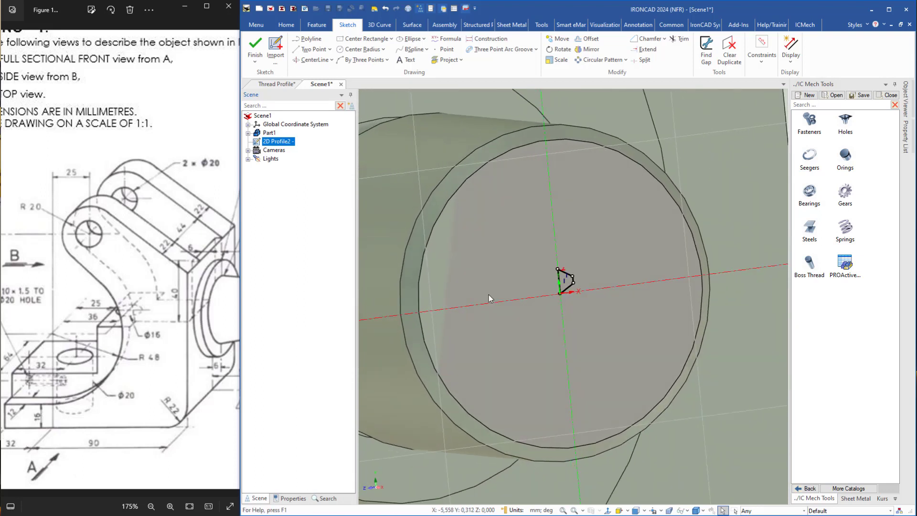
click(255, 44)
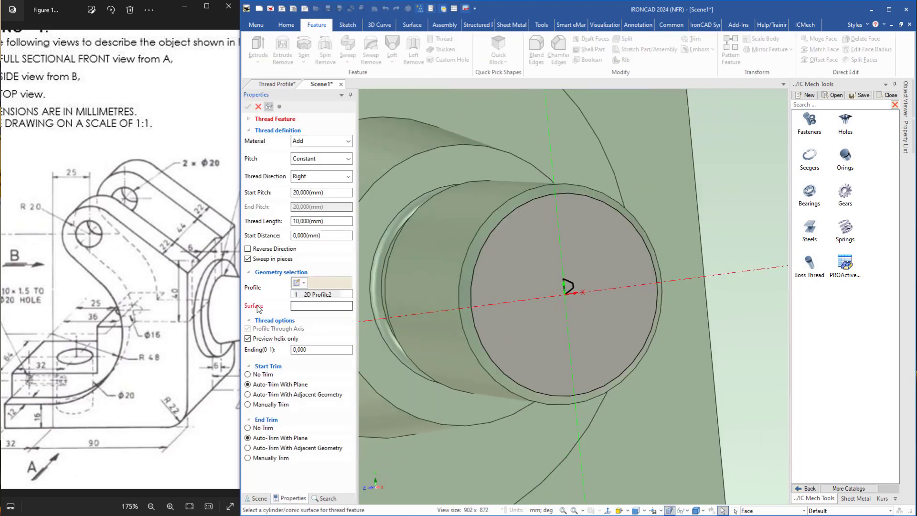
Assign the cylindrical face of the shaft end as the thread surface and set the start pitch to 2 mm
middle_drag(480, 310, 503, 311)
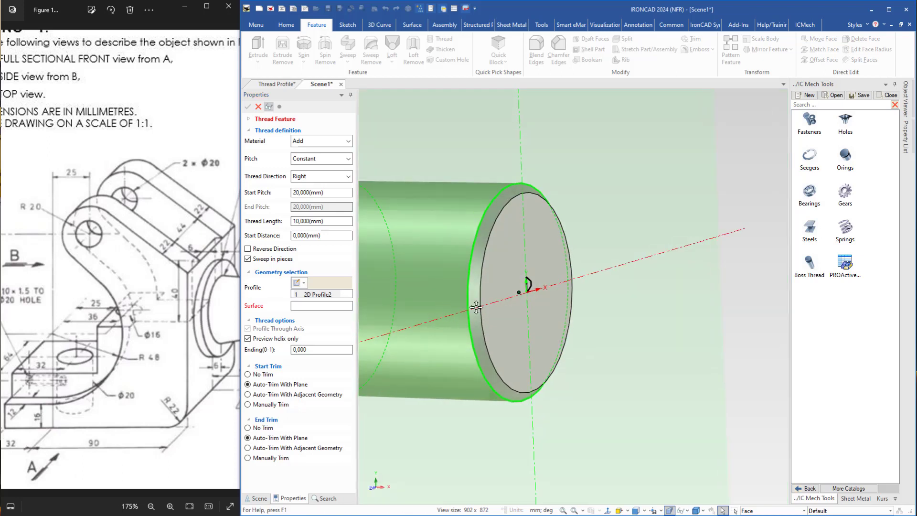
middle_drag(443, 303, 566, 240)
click(563, 236)
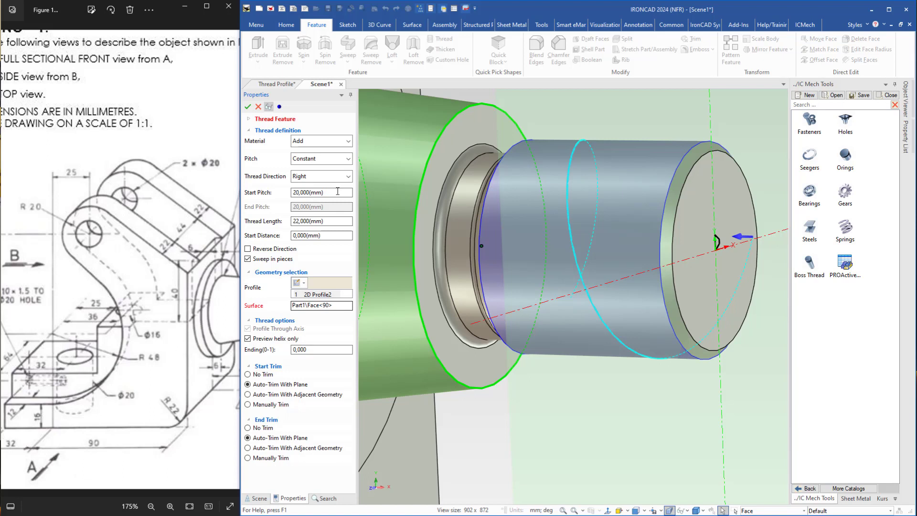
drag(338, 191, 276, 192)
text(2)
key(Tab)
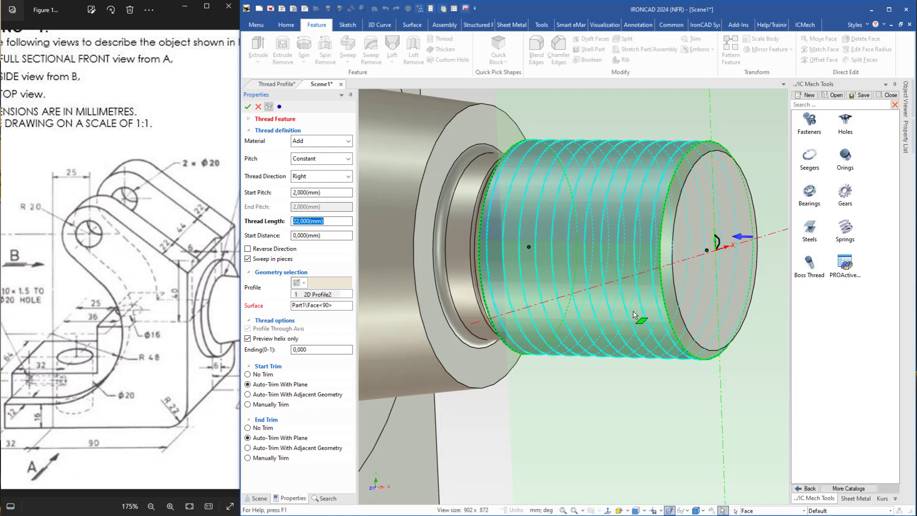
Set the thread's start distance to -3 mm and its length to 25 mm
middle_drag(638, 298, 573, 286)
scroll(562, 284, up, 3)
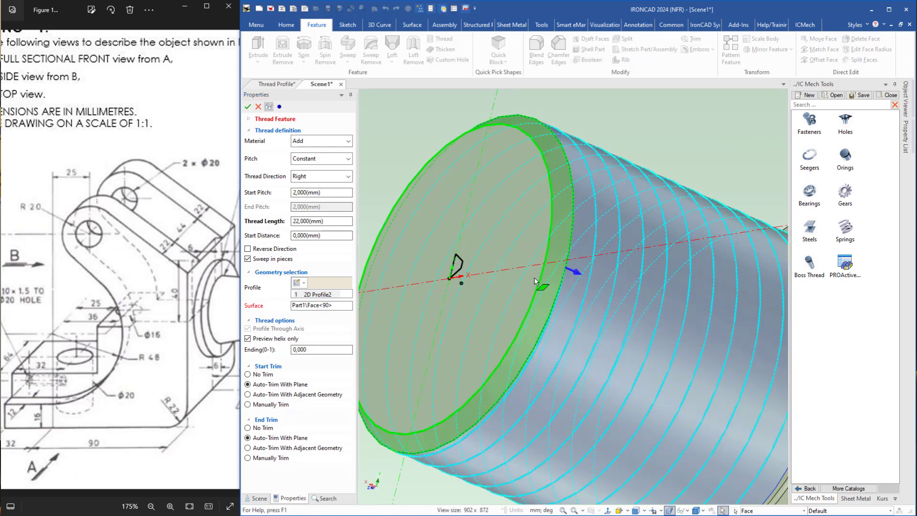
drag(326, 236, 289, 233)
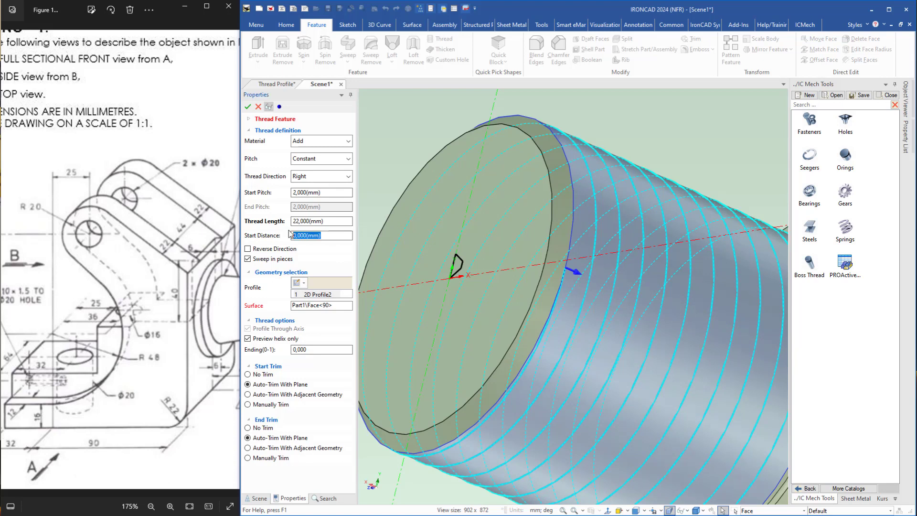
key(BackSpace)
text(-3)
scroll(366, 266, down, 5)
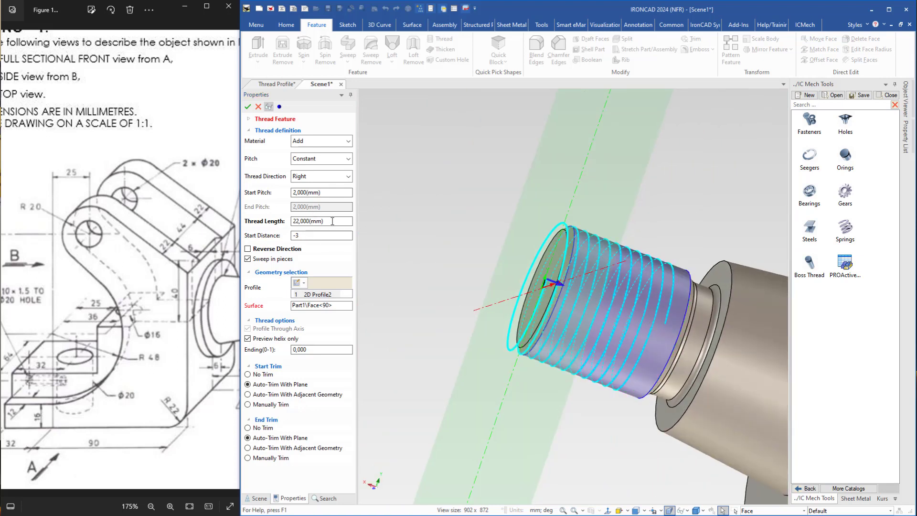
drag(332, 221, 258, 226)
text(25)
key(Tab)
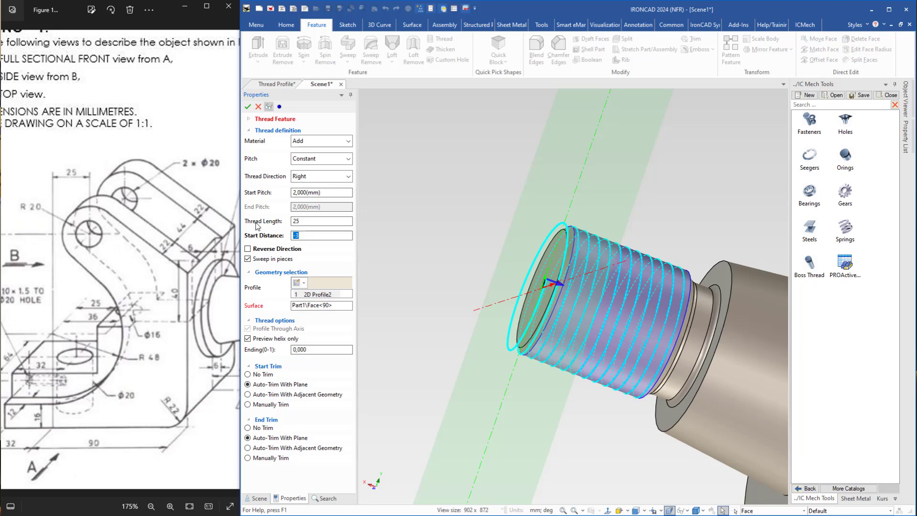
Set the thread feature to remove material and create it on the shaft end
middle_drag(602, 295, 625, 361)
middle_drag(563, 416, 471, 400)
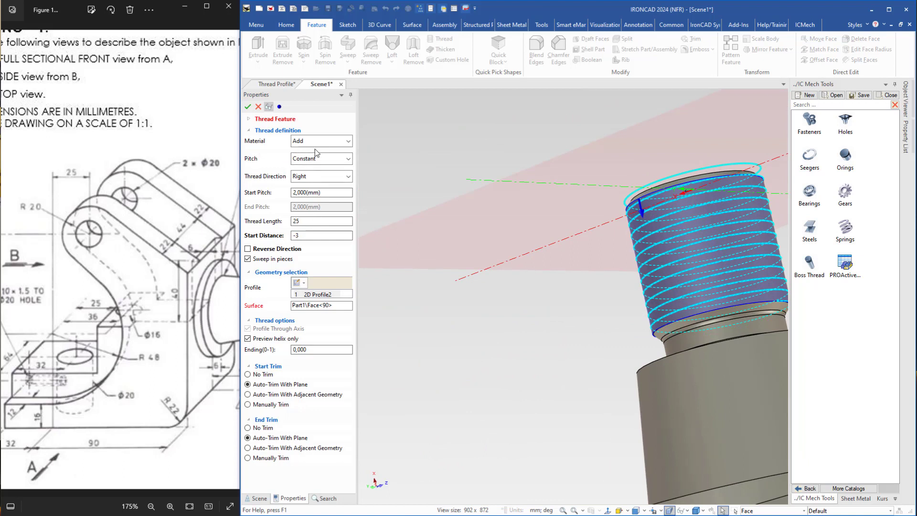
click(311, 161)
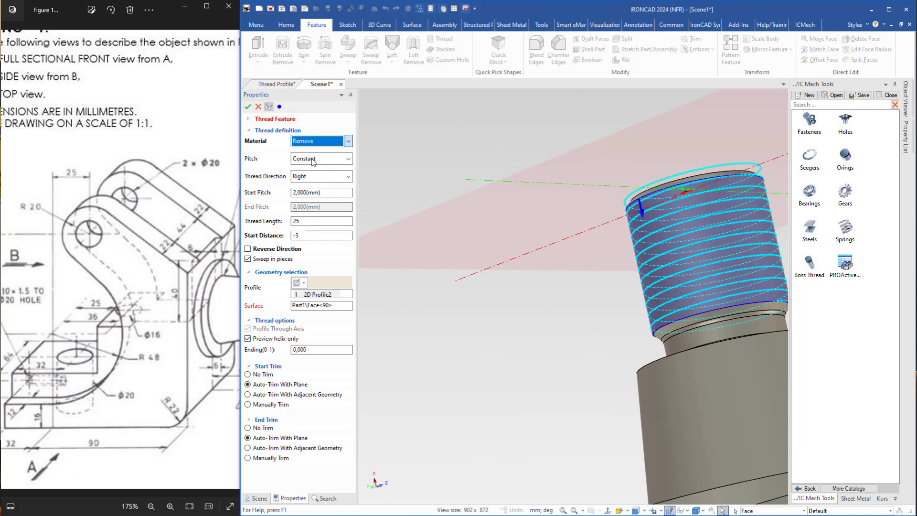
click(247, 107)
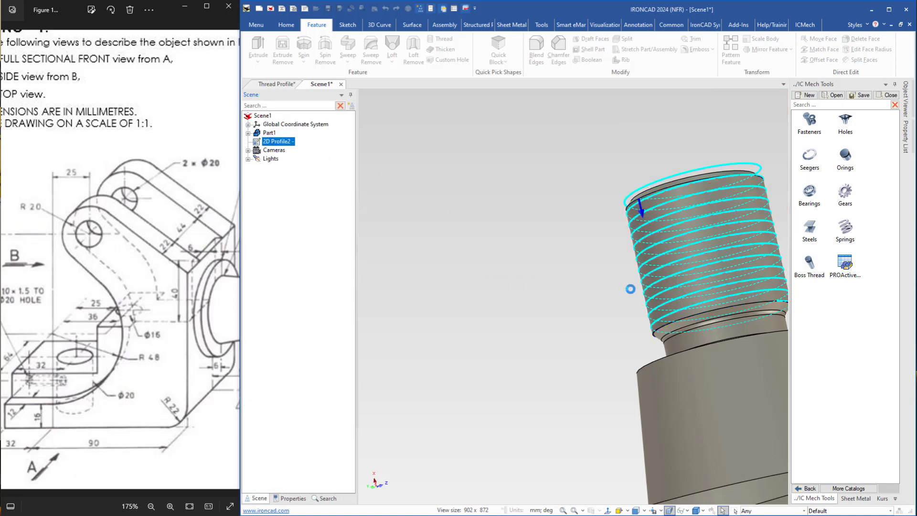
middle_drag(698, 298, 499, 258)
shift+middle_drag(553, 441, 614, 410)
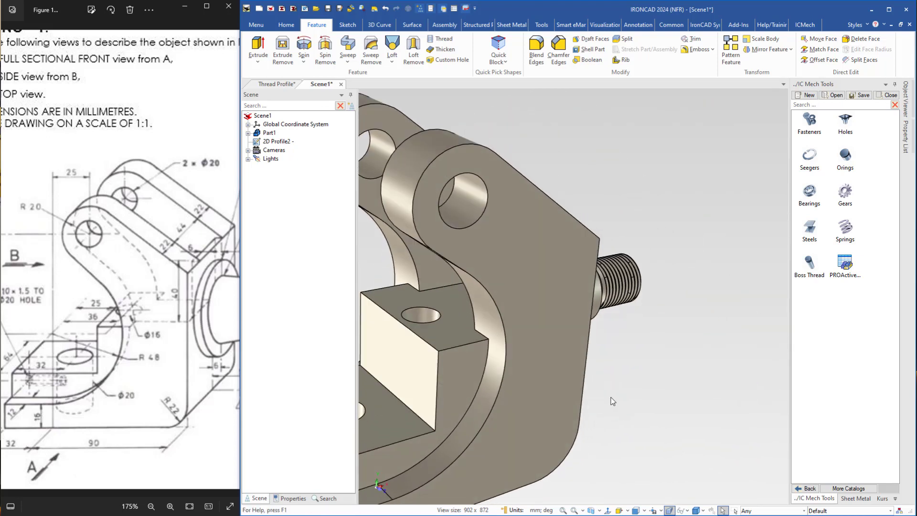
key(F8)
middle_drag(699, 409, 645, 410)
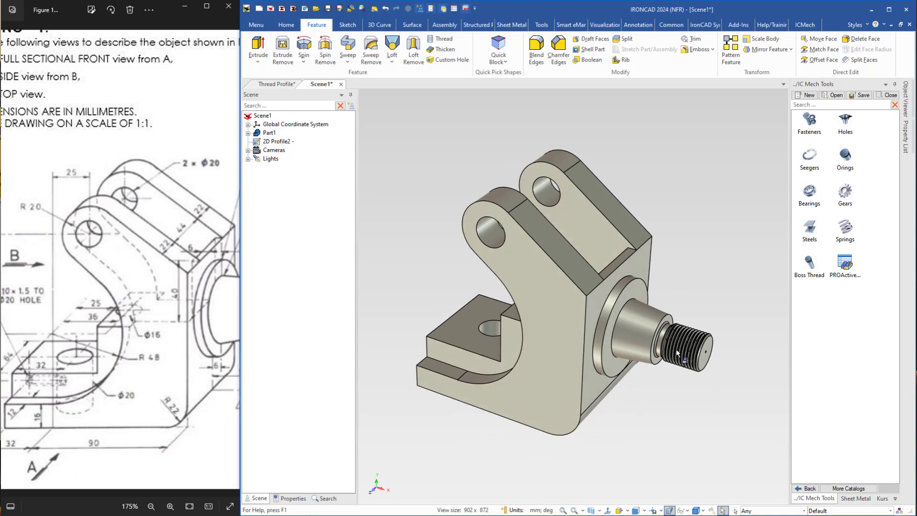